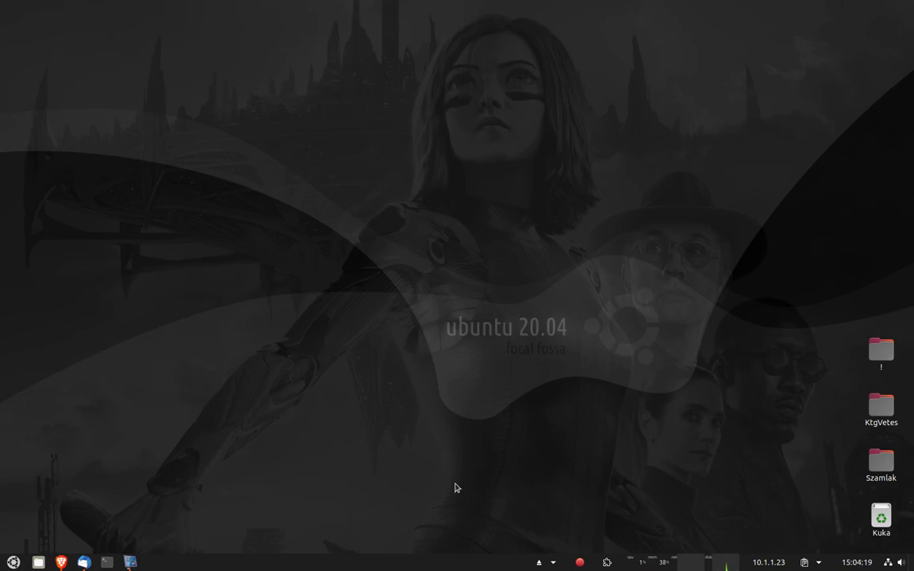
Launch Inkscape Vector Graphics Editor from the Ubuntu application menu.
click(13, 561)
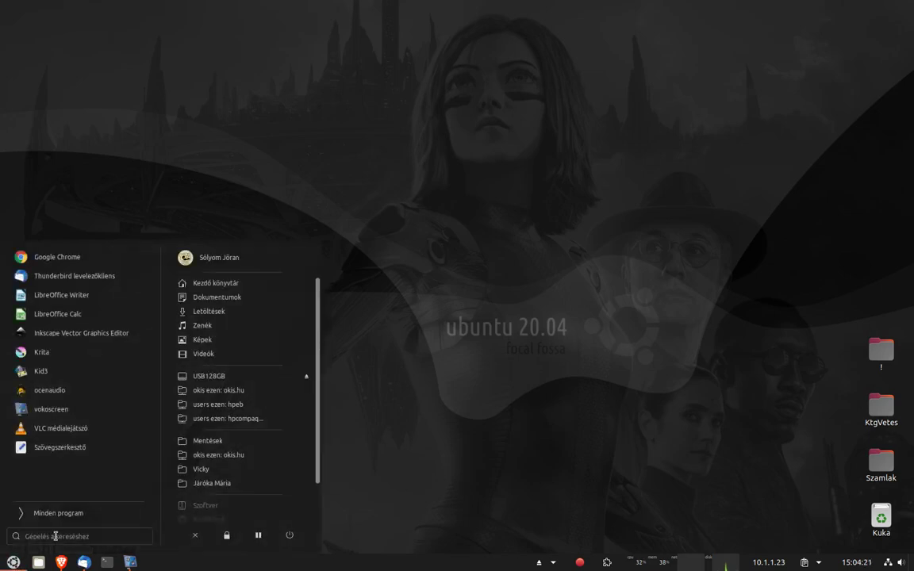
click(38, 333)
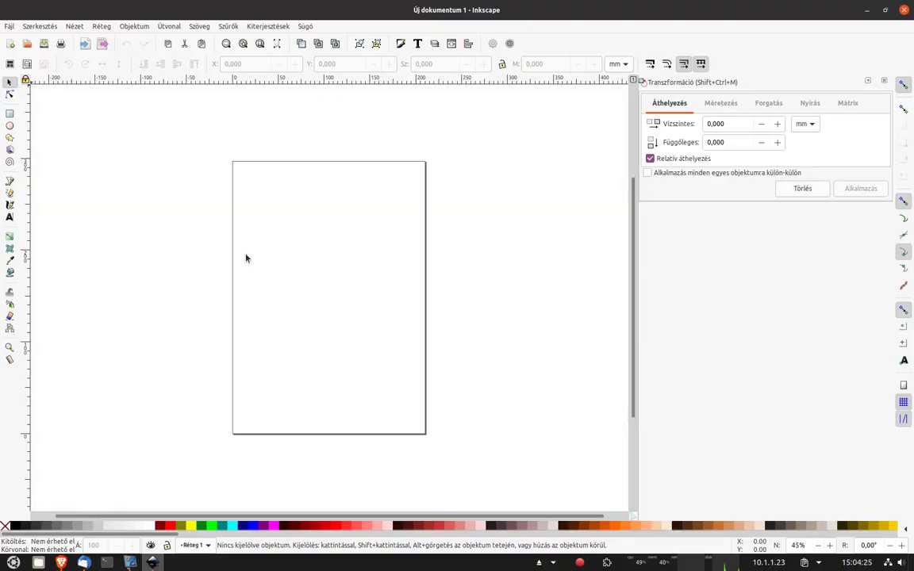
Close the Transform panel and make the page 100 × 100 mm without a border shadow.
click(883, 82)
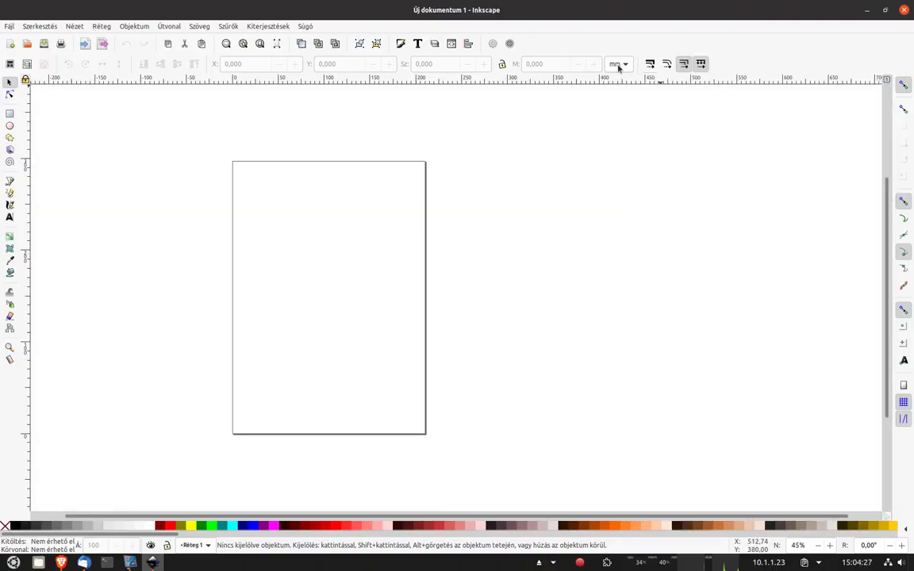
click(491, 43)
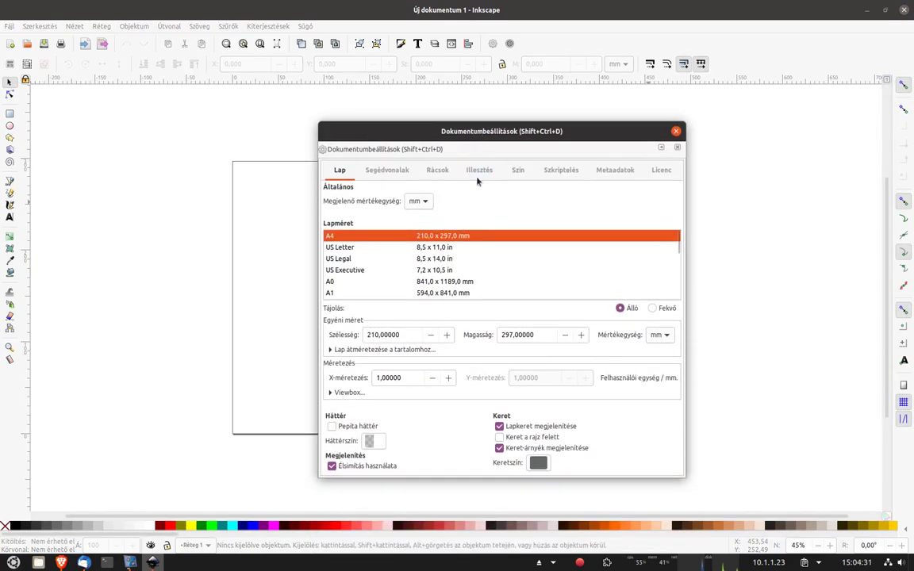
triple_click(397, 334)
text(1)
key(Tab)
text(100)
key(Tab)
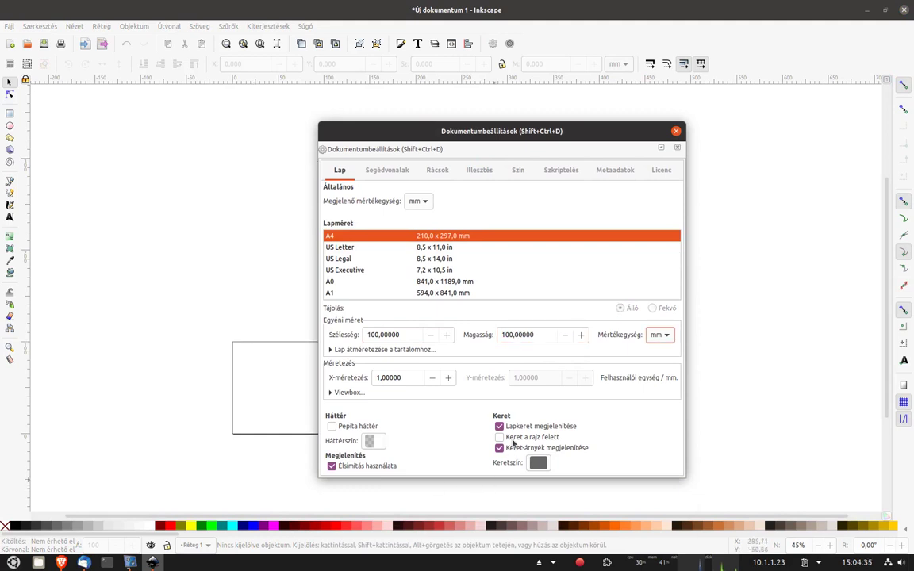
click(499, 449)
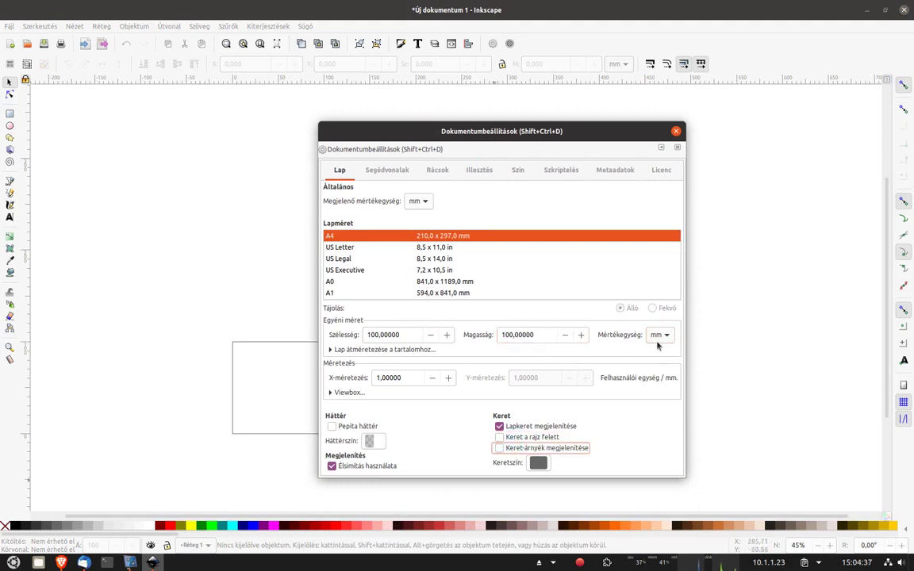
click(675, 133)
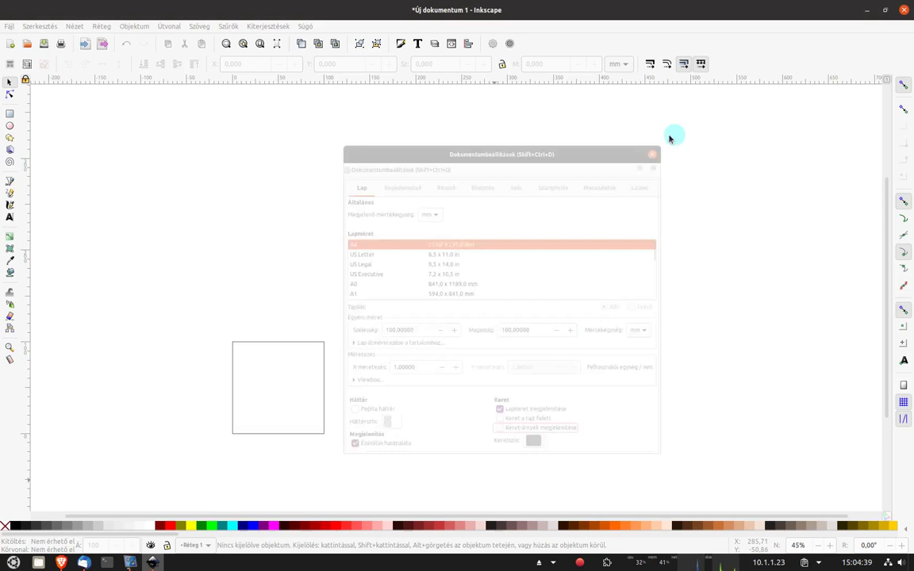
key(5)
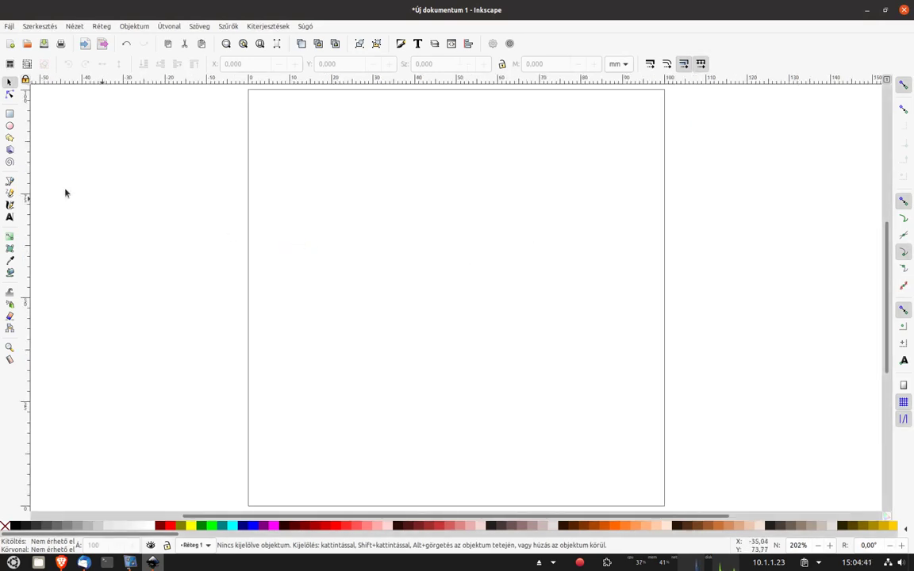
Draw an unfilled circle with a black outline and 45 mm radii.
click(9, 125)
mouse_move(447, 275)
mouse_down()
mouse_move(480, 332)
mouse_move(644, 451)
mouse_up()
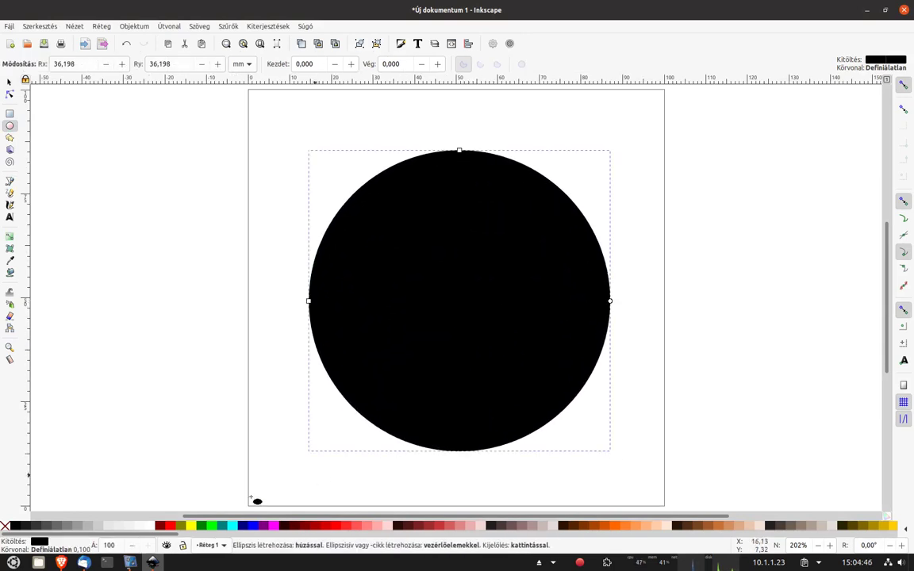
right_click(16, 526)
click(12, 473)
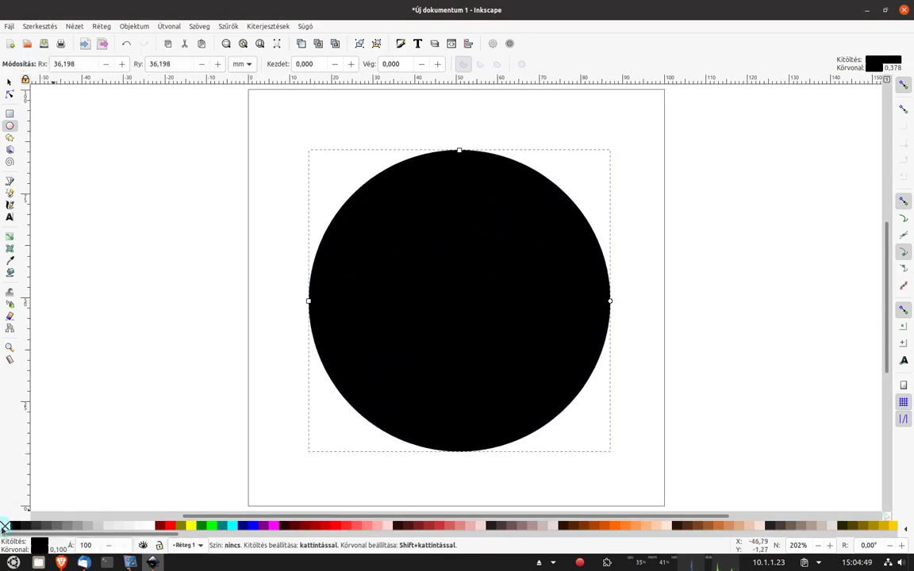
click(5, 526)
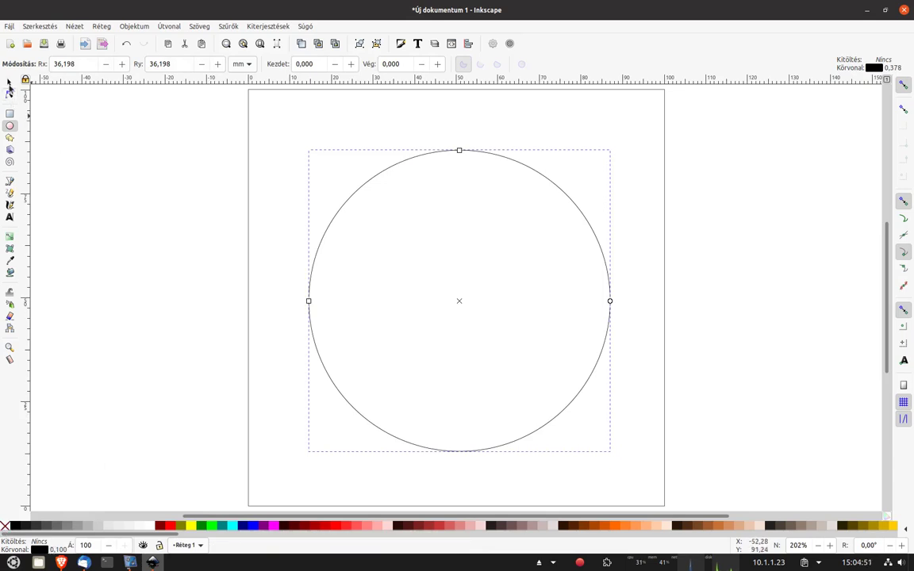
double_click(70, 63)
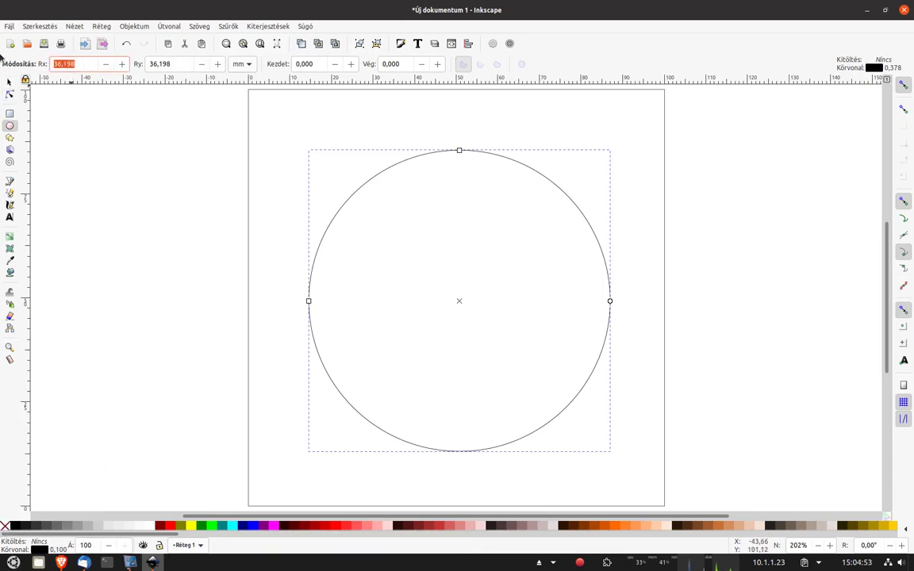
text(45)
key(Tab)
text(45)
key(Tab)
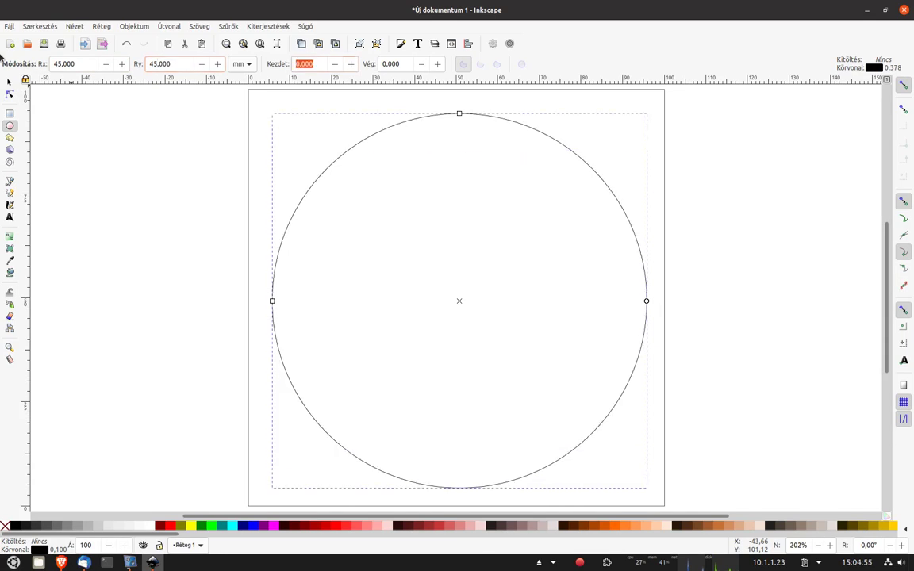
Centre the circle horizontally and vertically relative to the page.
click(469, 44)
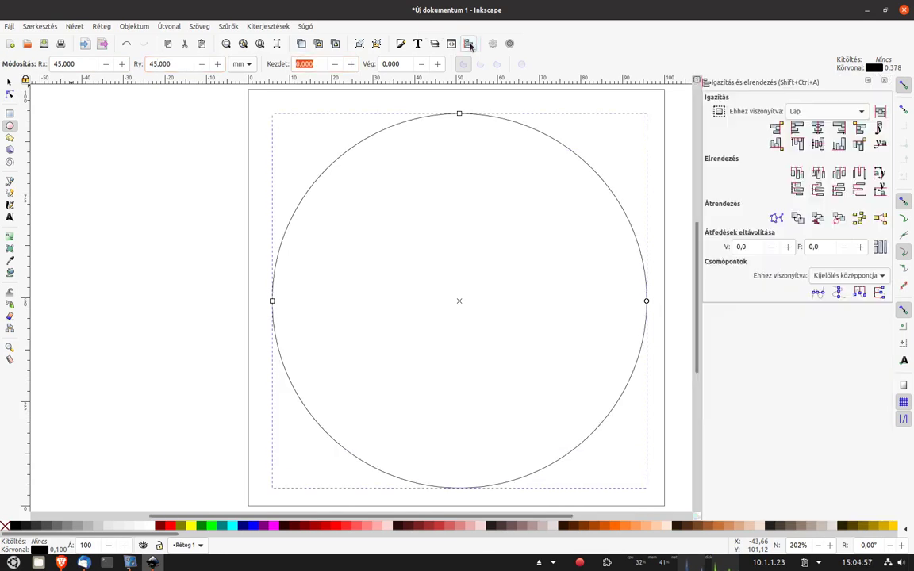
click(812, 117)
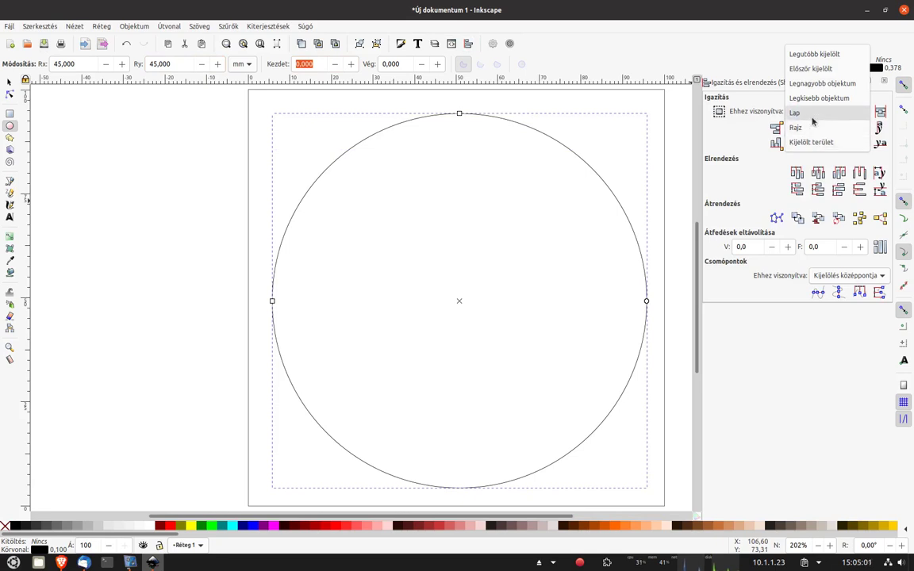
click(813, 117)
click(819, 130)
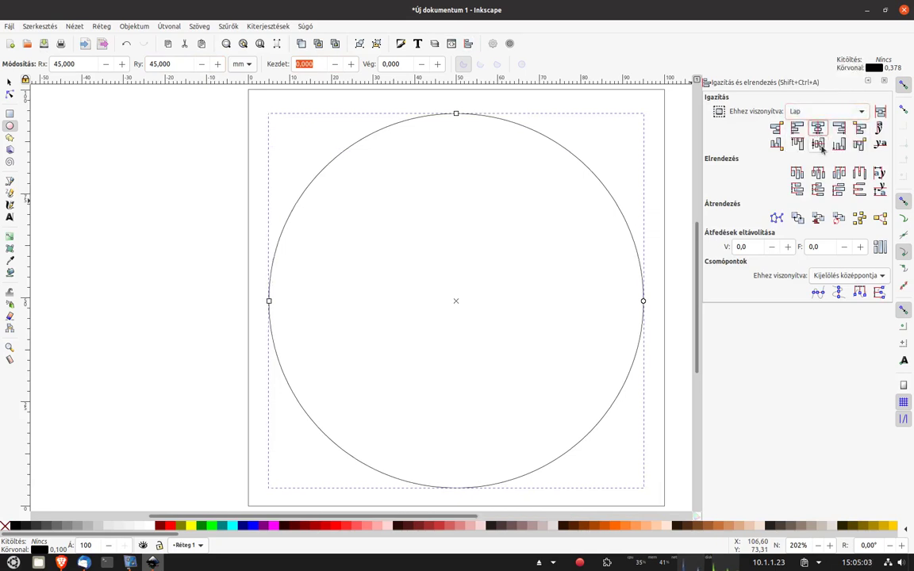
click(819, 145)
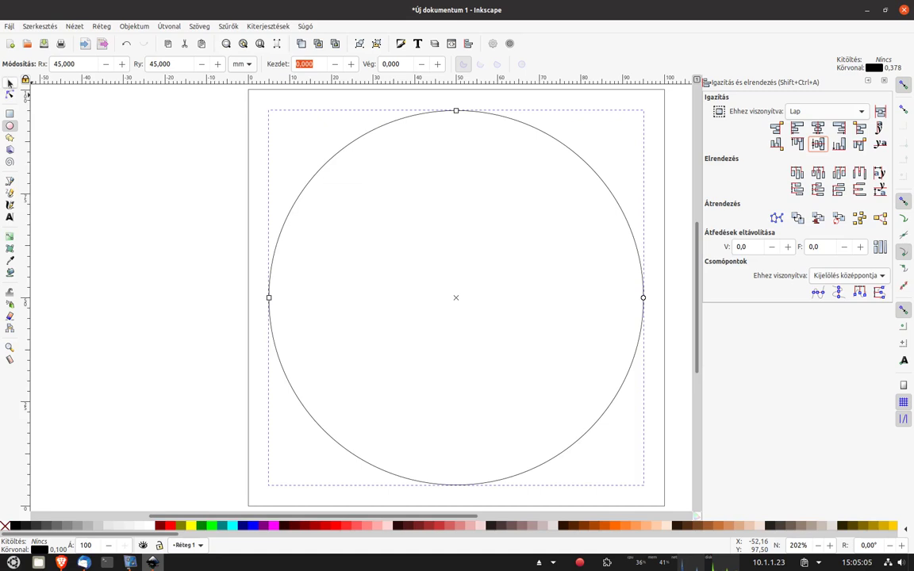
click(10, 83)
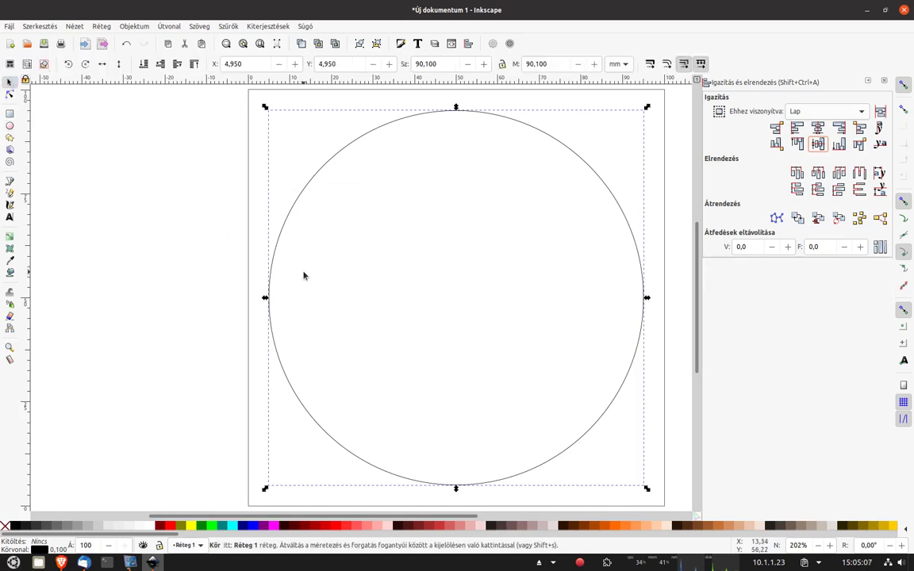
Draw a vertical pencil line extending past the page's top and bottom edges.
ctrl+scroll(303, 275, down, 1)
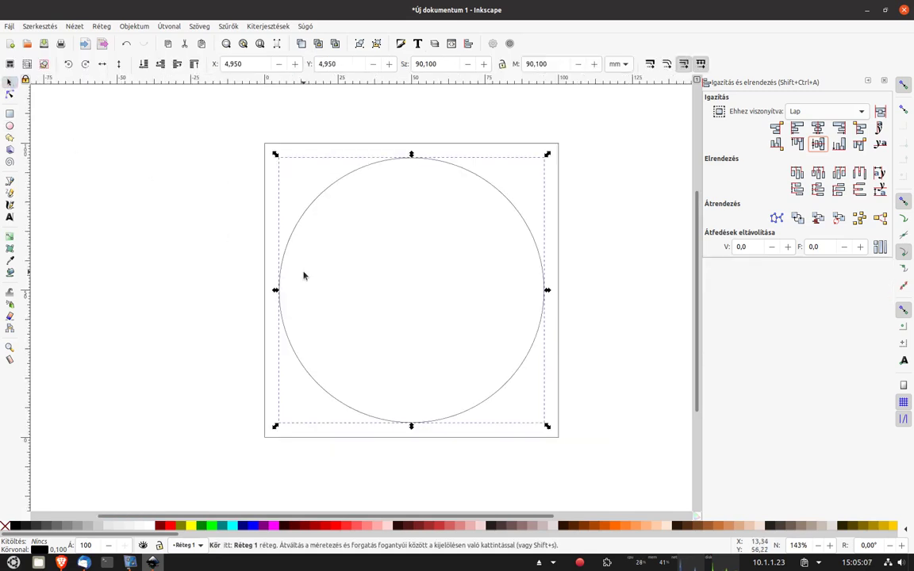
click(10, 193)
drag(416, 133, 417, 433)
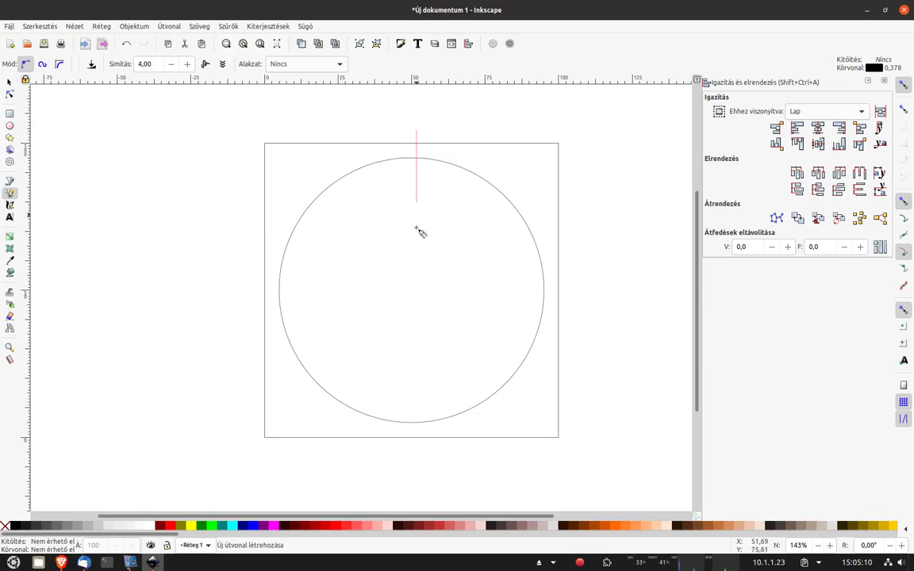
ctrl+scroll(426, 449, up, 1)
right_click(426, 449)
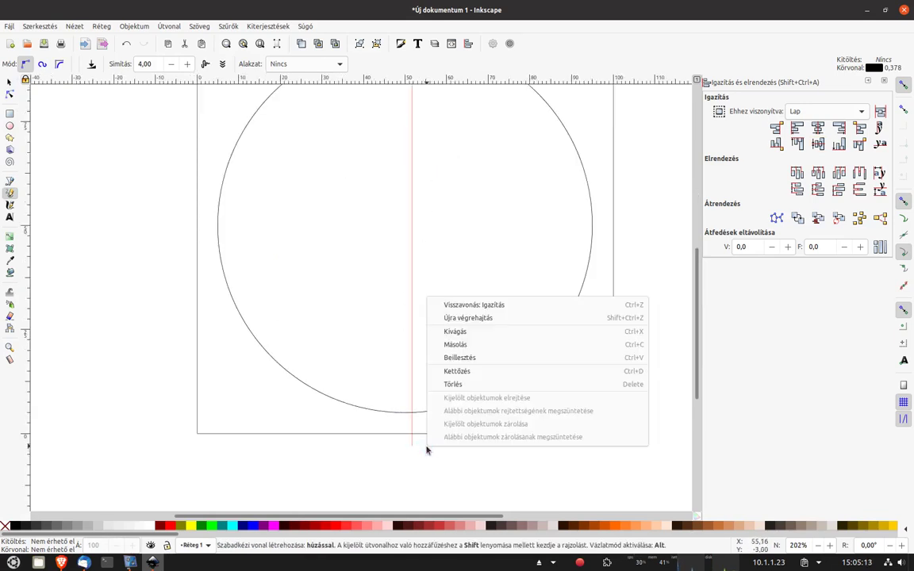
click(435, 317)
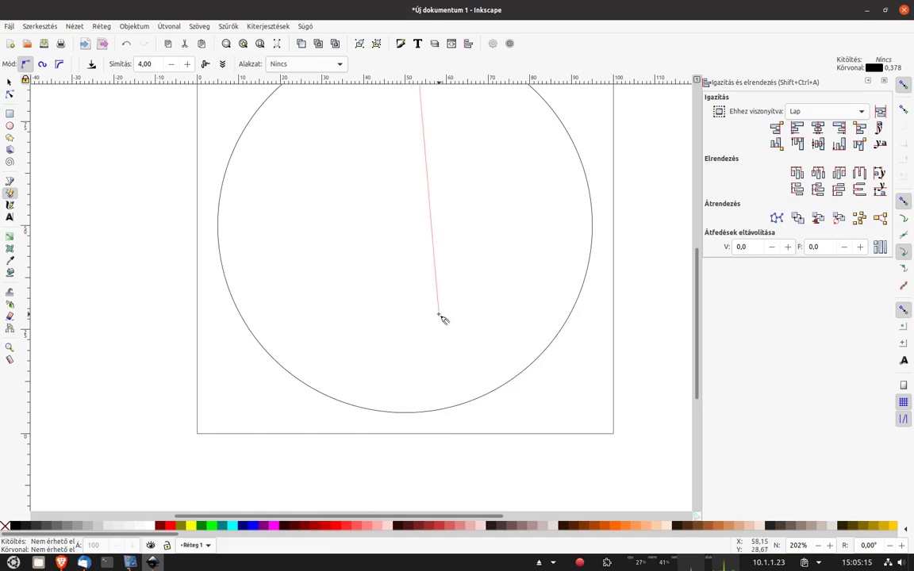
click(408, 467)
Centre the vertical line horizontally on the page so it crosses the circle's centre.
click(8, 83)
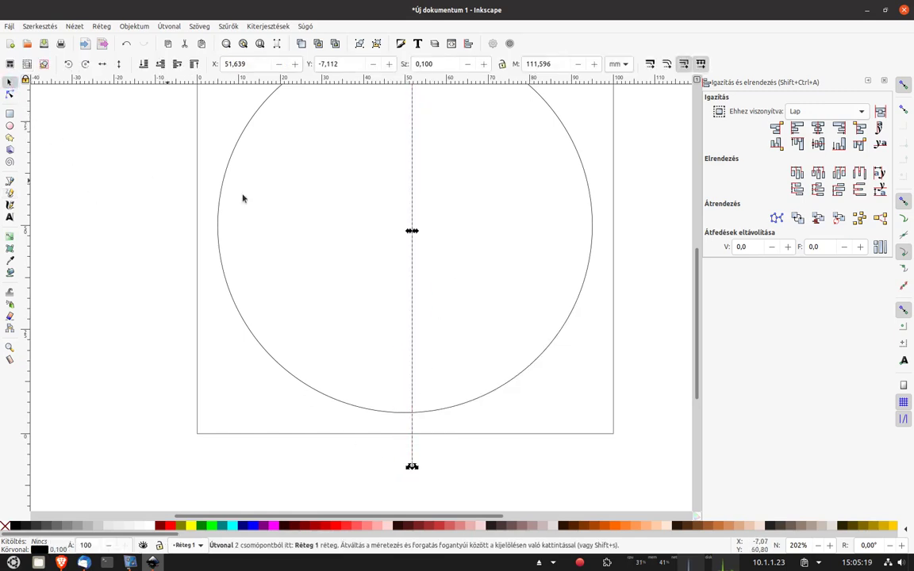
click(818, 127)
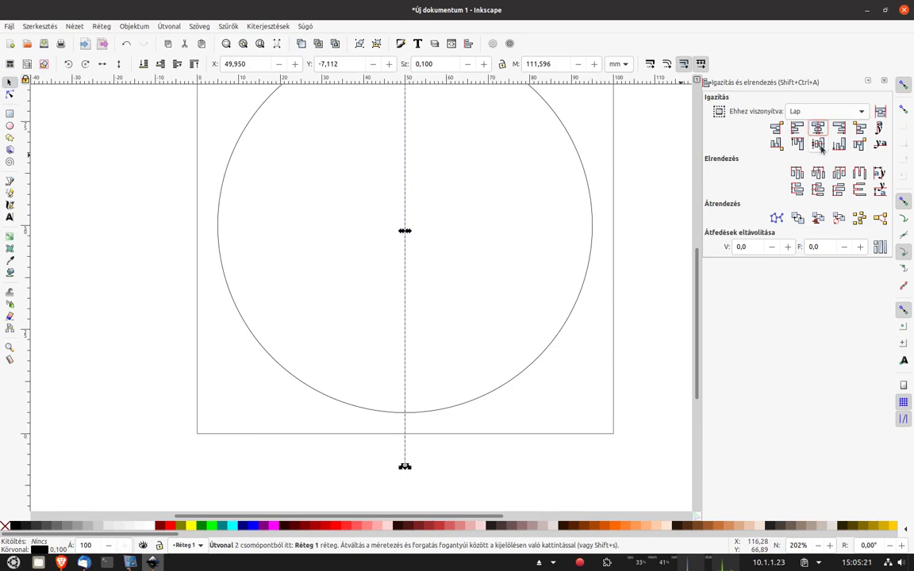
scroll(484, 300, down, 1)
scroll(485, 300, down, 1)
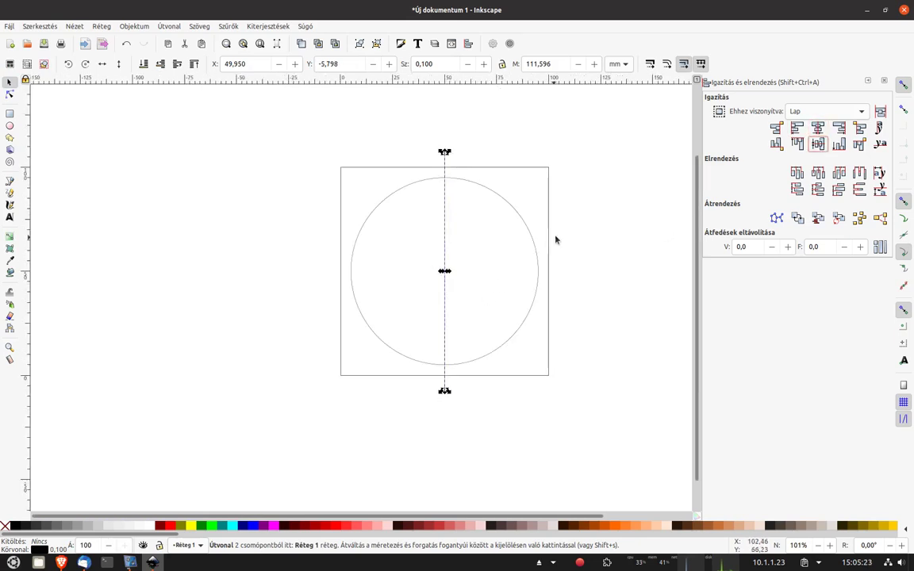
click(493, 254)
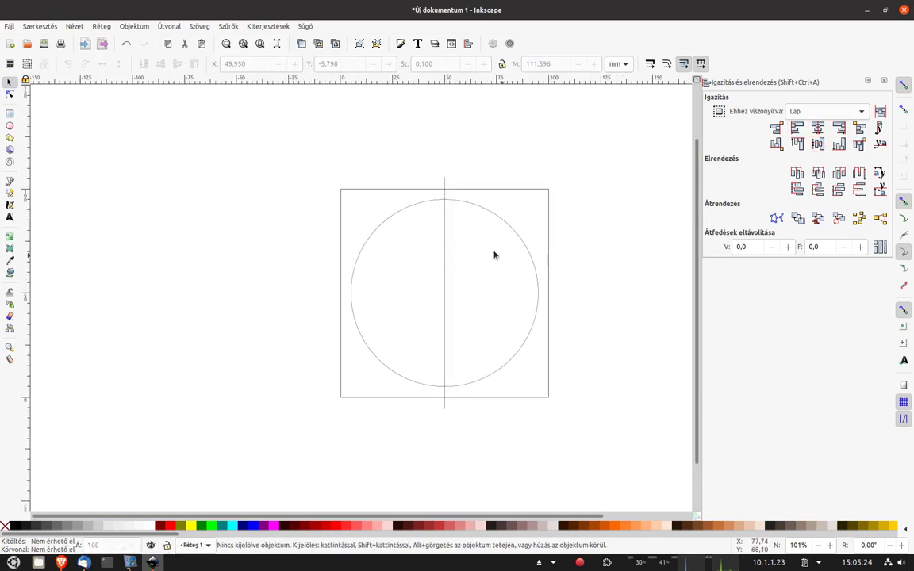
click(446, 196)
Set the Transform panel's Rotate angle to 60°.
click(92, 28)
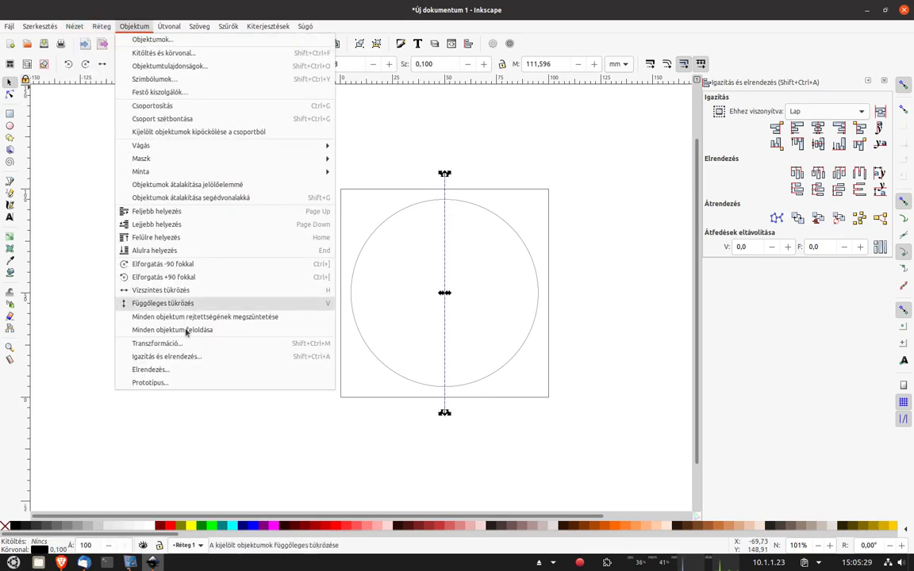
click(176, 344)
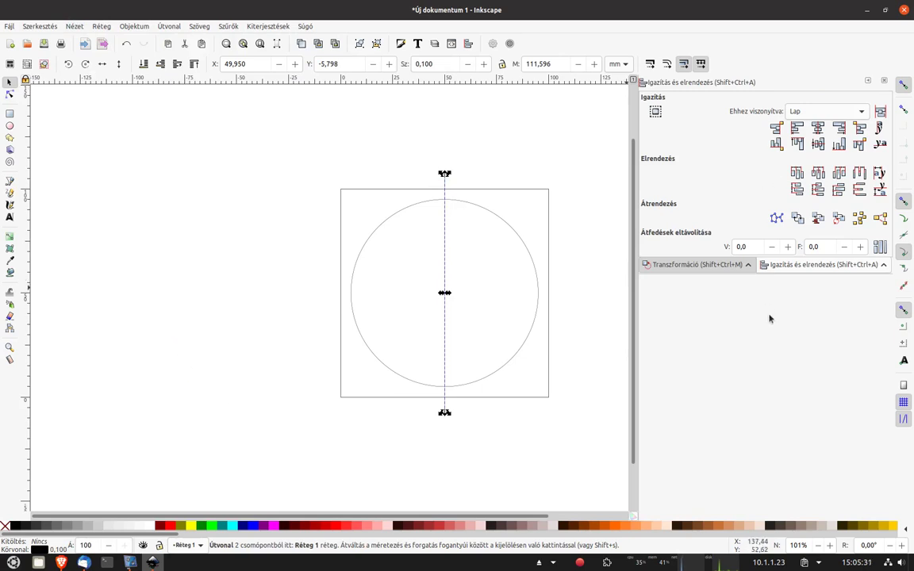
click(717, 266)
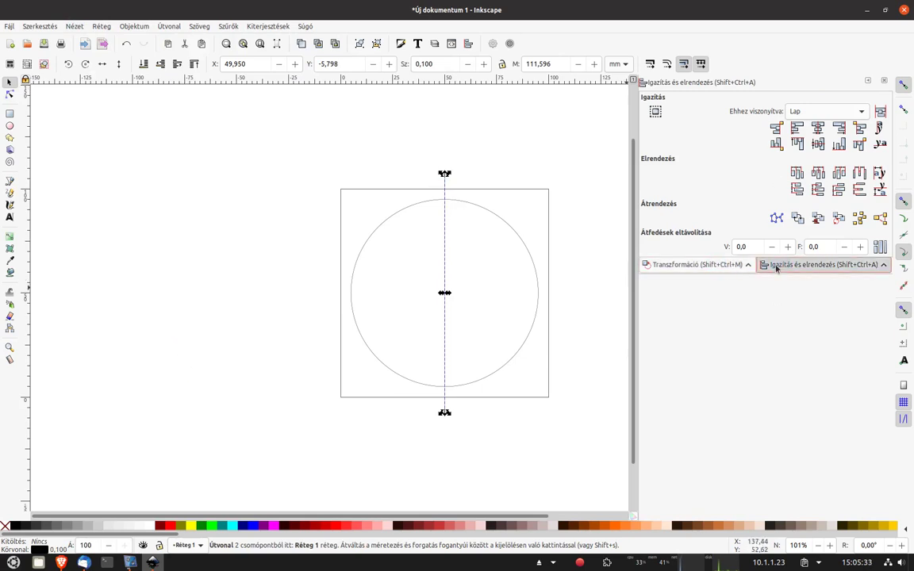
click(740, 266)
click(769, 102)
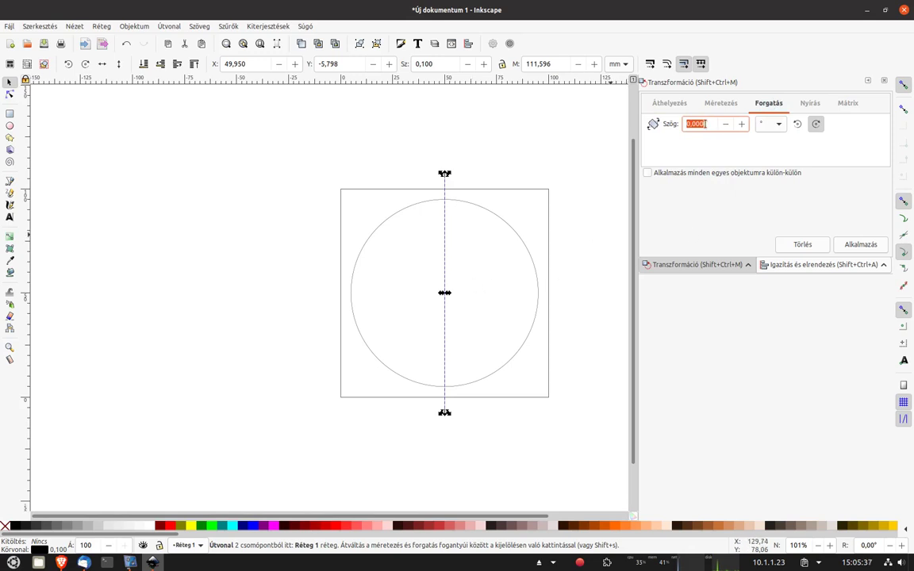
text(0)
key(Tab)
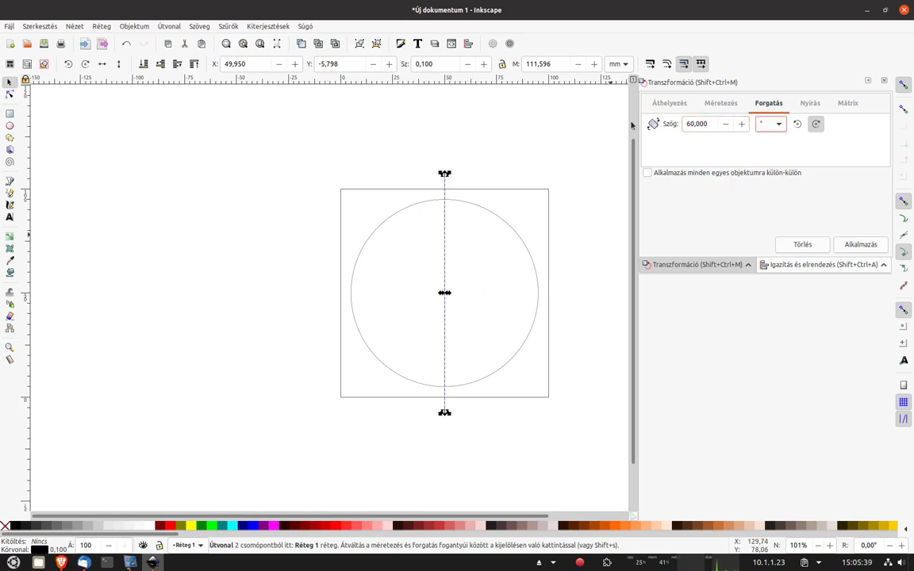
Apply the 60° rotation repeatedly to add diagonal lines through the centre, then zoom in.
click(862, 248)
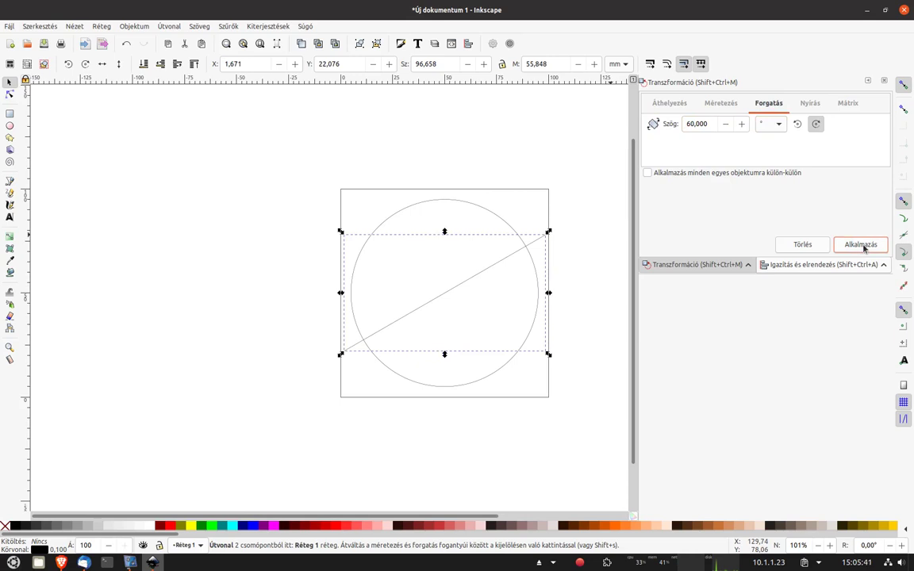
click(863, 249)
click(862, 248)
click(260, 291)
drag(463, 325, 292, 373)
scroll(185, 365, up, 1)
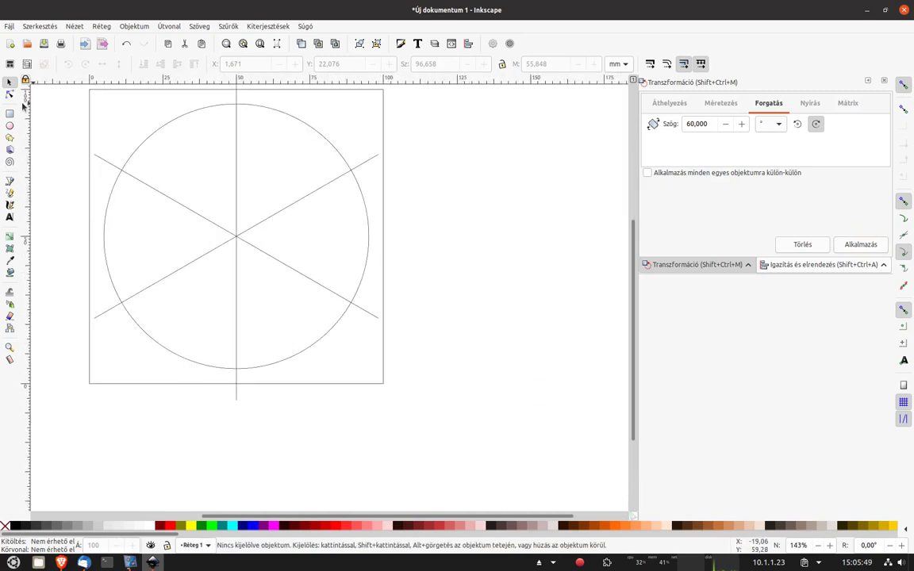
click(10, 182)
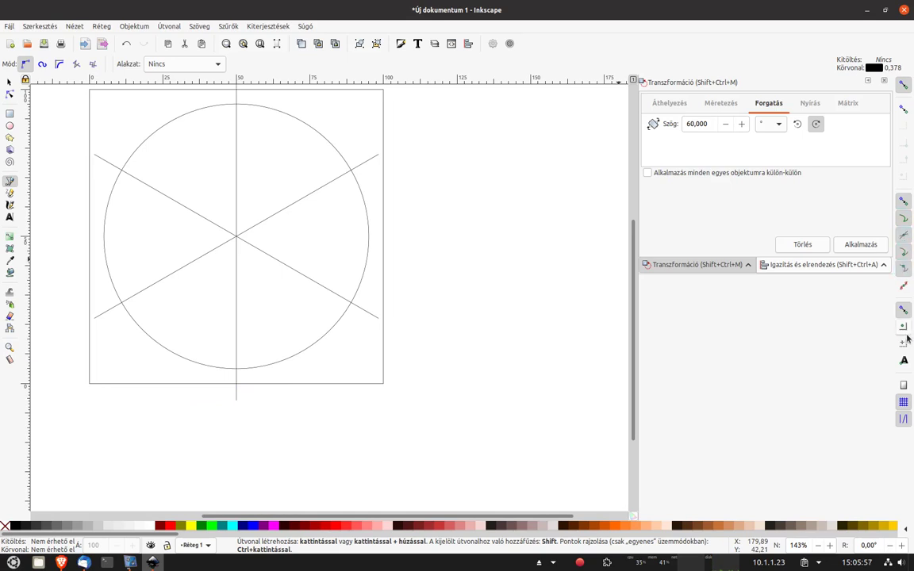
Draw a horizontal line right from the circle's bottom and lengthen the down-right diagonal to cross it.
click(235, 368)
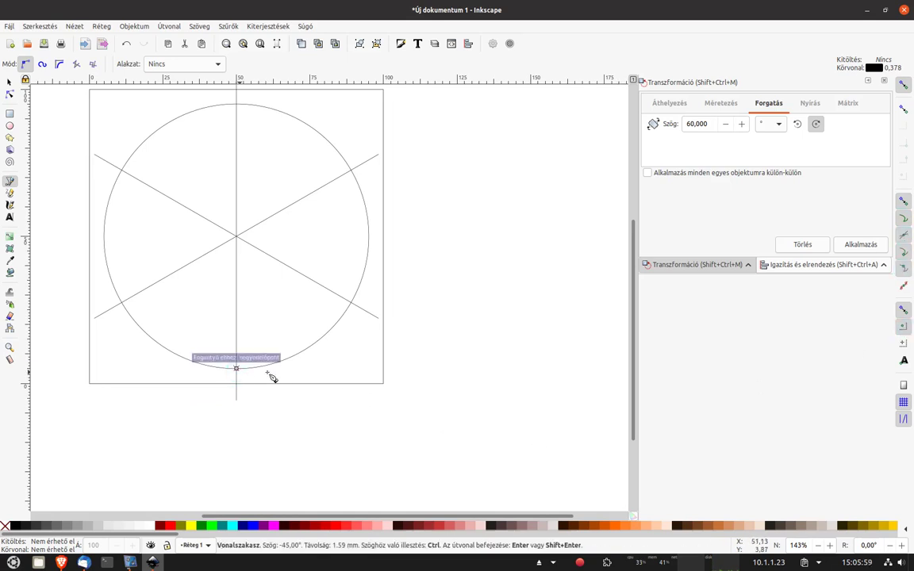
double_click(563, 369)
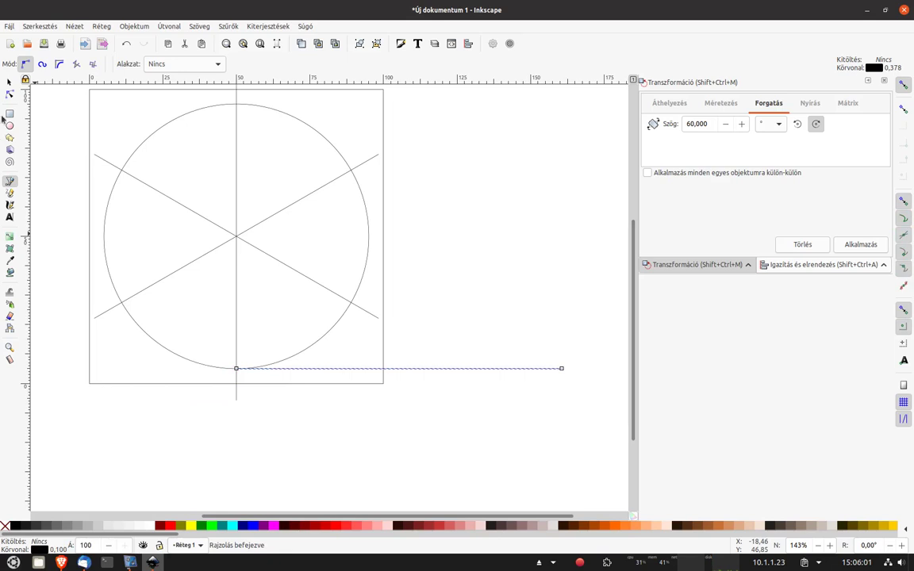
click(10, 82)
click(367, 311)
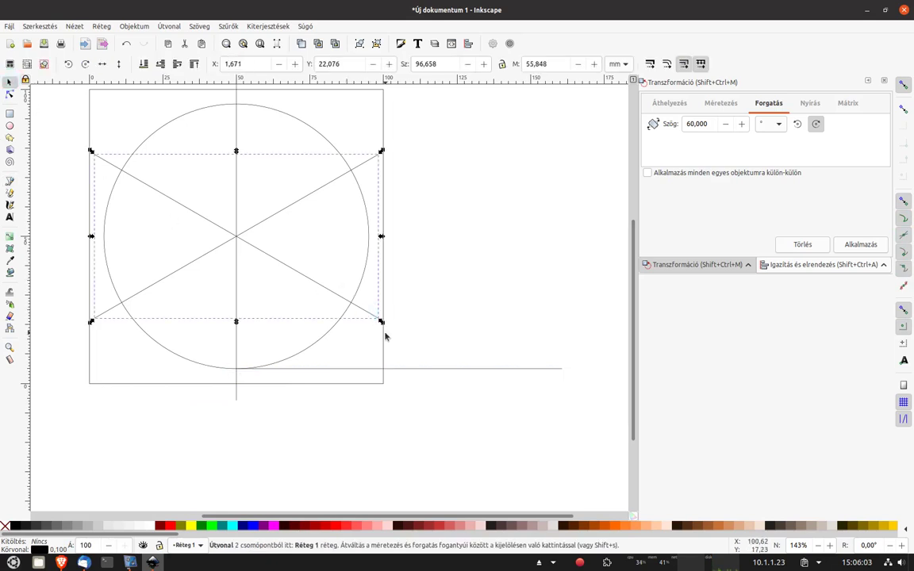
drag(381, 322, 486, 383)
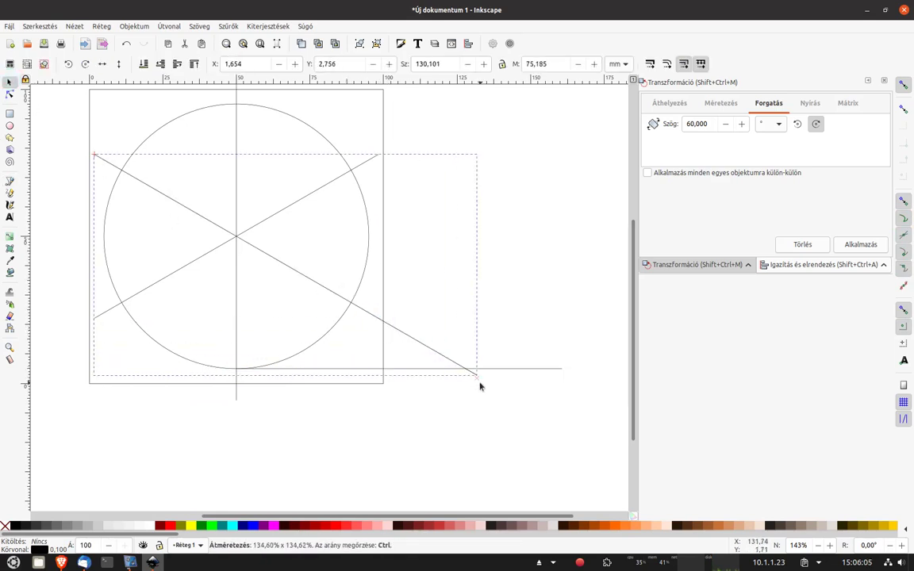
click(453, 393)
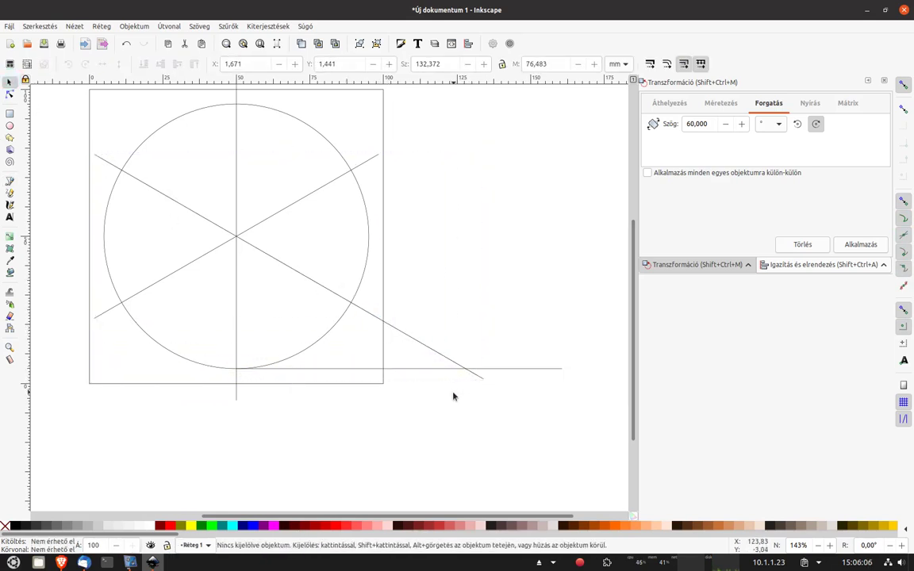
click(304, 278)
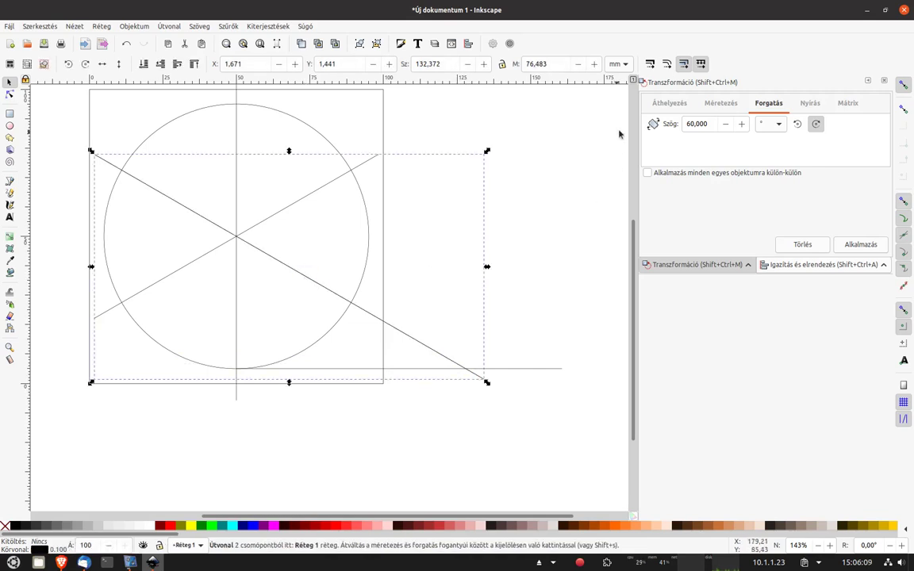
Try a 30° counter-clockwise rotation on the diagonal, then undo it.
double_click(705, 123)
text(300)
key(Tab)
key(shift+Tab)
text(30)
key(Tab)
click(798, 125)
click(860, 246)
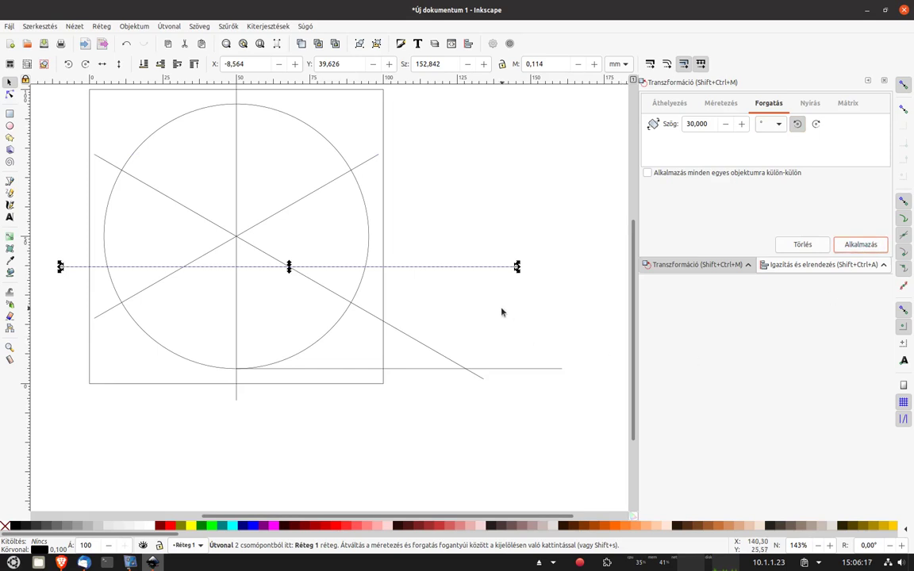
key(Return)
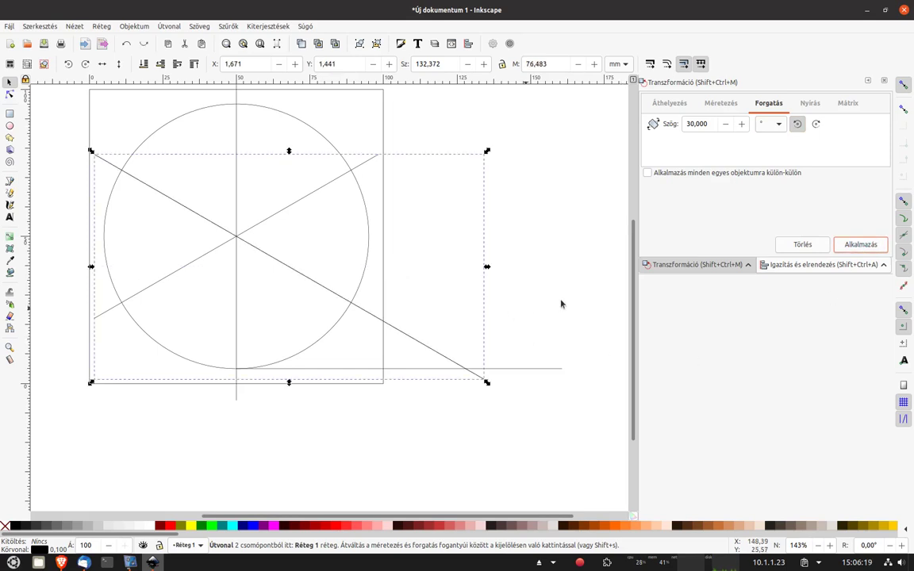
double_click(712, 127)
Rotate the line by 15° and move it down-left toward the horizontal line.
text(1)
key(Tab)
click(860, 245)
drag(483, 323, 444, 369)
Shrink the 15° line to about half length, ending where the diagonal meets the horizontal.
ctrl+scroll(225, 308, down, 1)
mouse_move(83, 264)
mouse_down()
mouse_move(164, 302)
mouse_move(230, 301)
mouse_up()
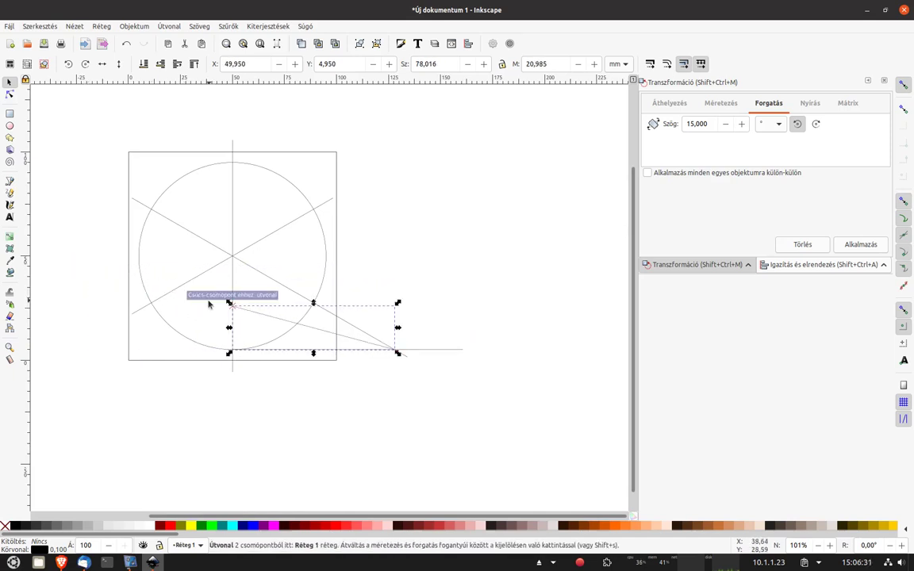
key(Escape)
ctrl+scroll(204, 311, up, 4)
ctrl+scroll(204, 312, up, 2)
ctrl+scroll(326, 371, down, 1)
ctrl+scroll(292, 368, down, 1)
ctrl+scroll(288, 408, up, 1)
ctrl+scroll(288, 409, down, 2)
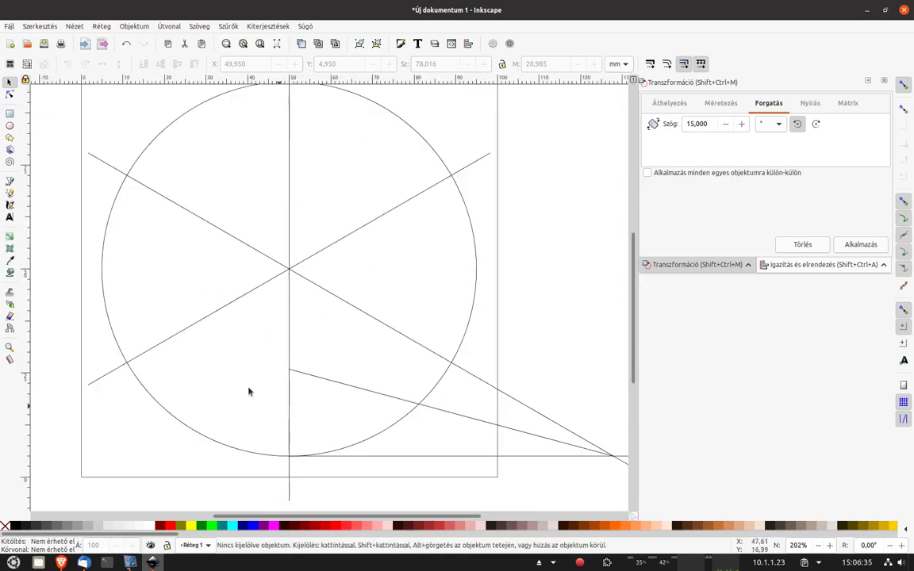
click(10, 182)
Draw a magenta vertical line from the circle's bottom up to the slanted line's start.
click(288, 458)
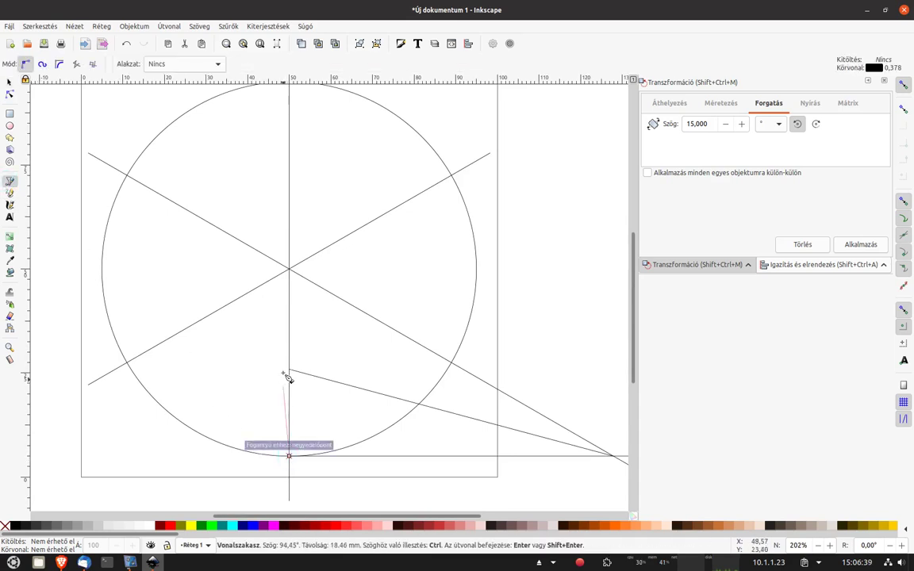
click(288, 369)
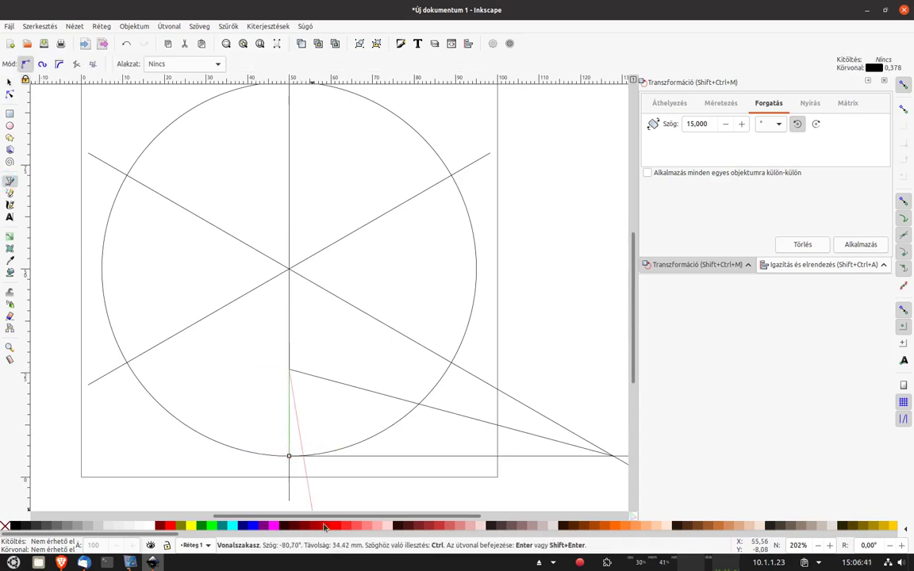
key(Return)
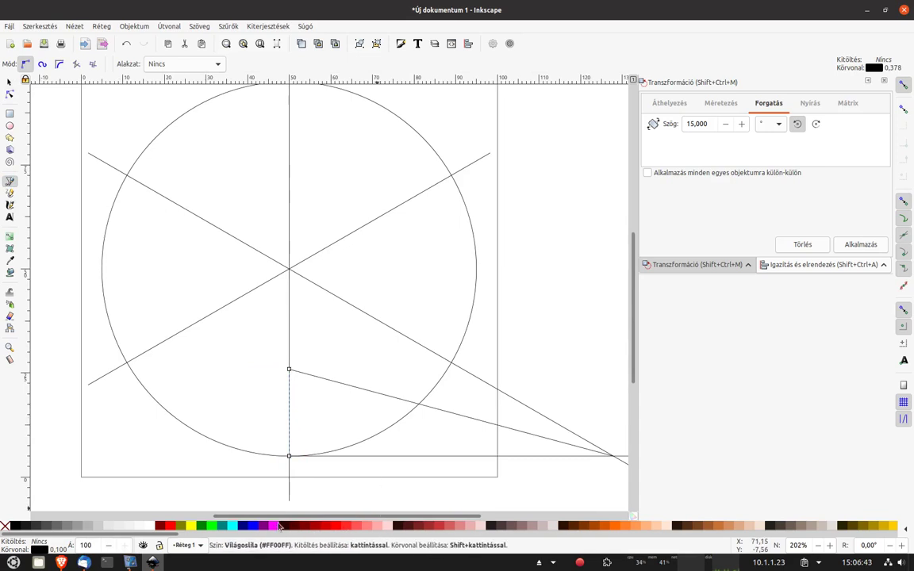
right_click(275, 525)
click(297, 476)
Draw a short horizontal magenta segment at the top of the vertical line.
scroll(290, 371, up, 1)
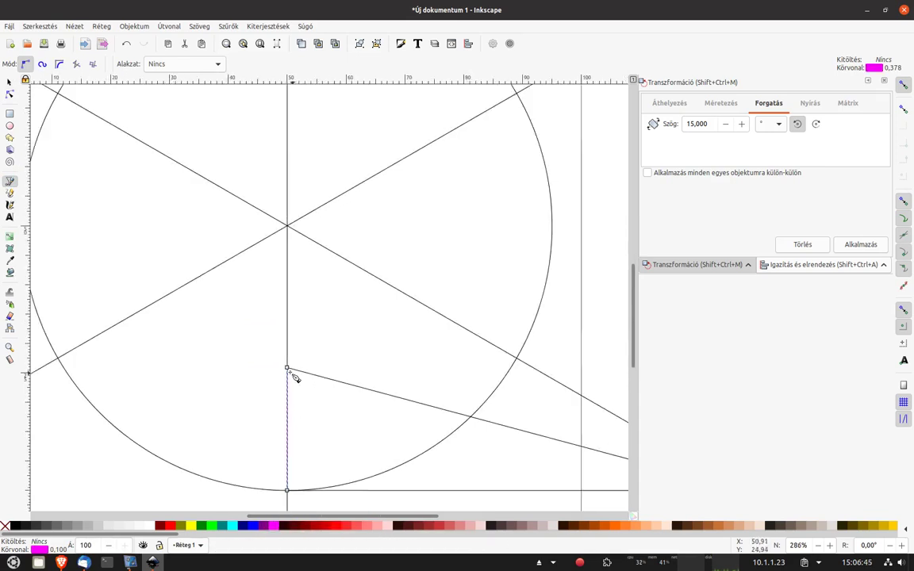
scroll(278, 370, up, 4)
click(9, 82)
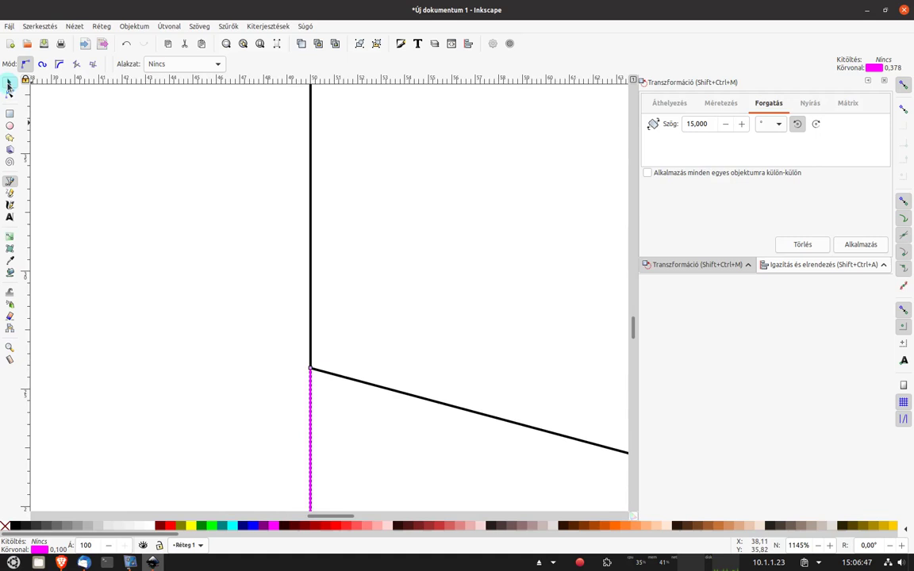
scroll(307, 380, up, 2)
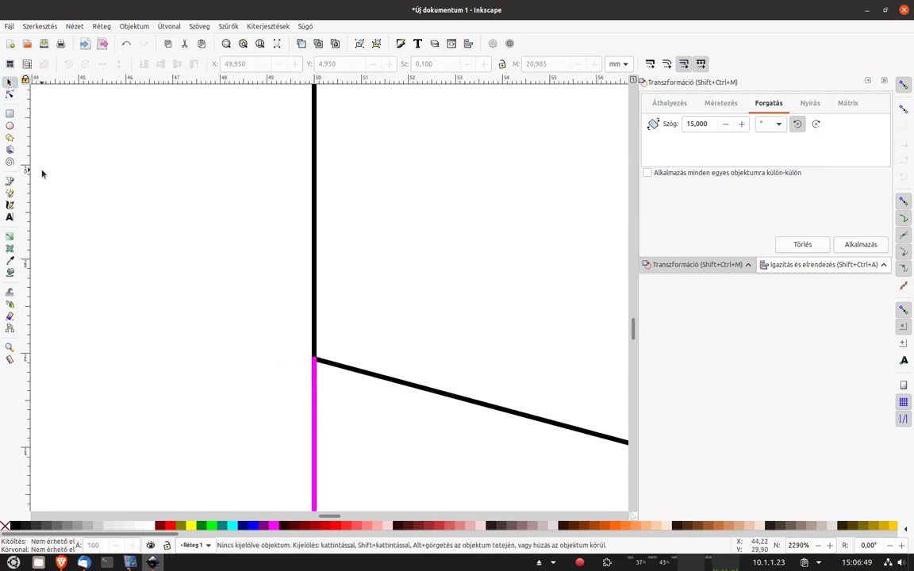
click(10, 181)
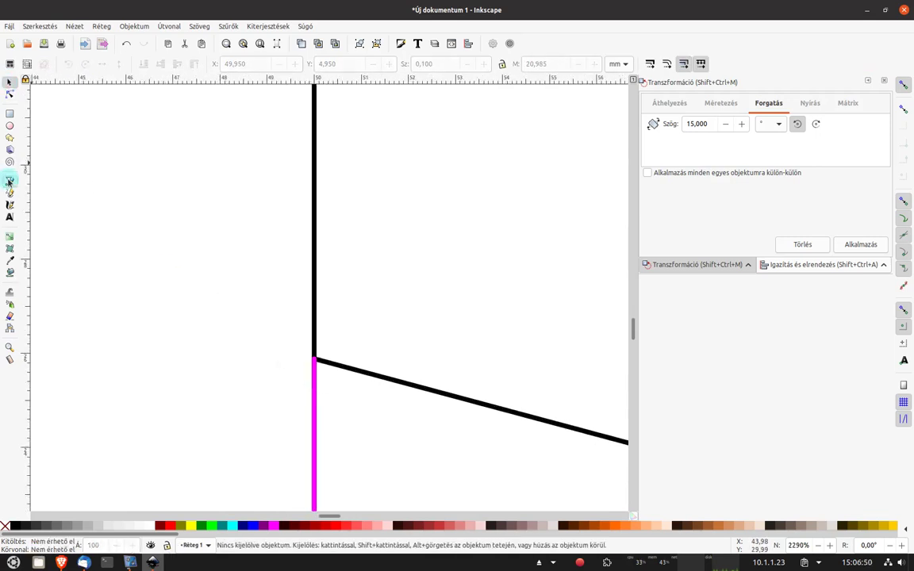
click(314, 359)
double_click(357, 359)
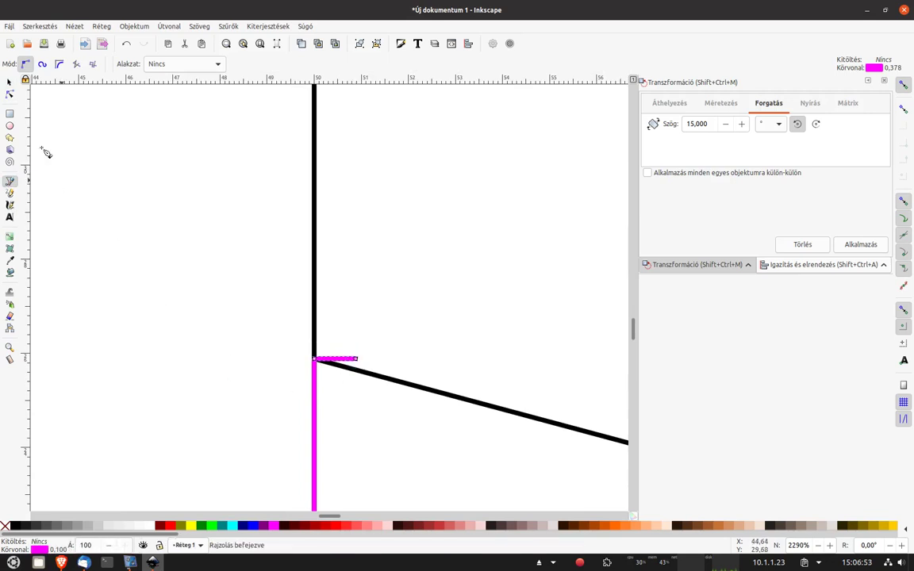
Centre the short segment on the vertical axis and select it together with the vertical line.
click(10, 82)
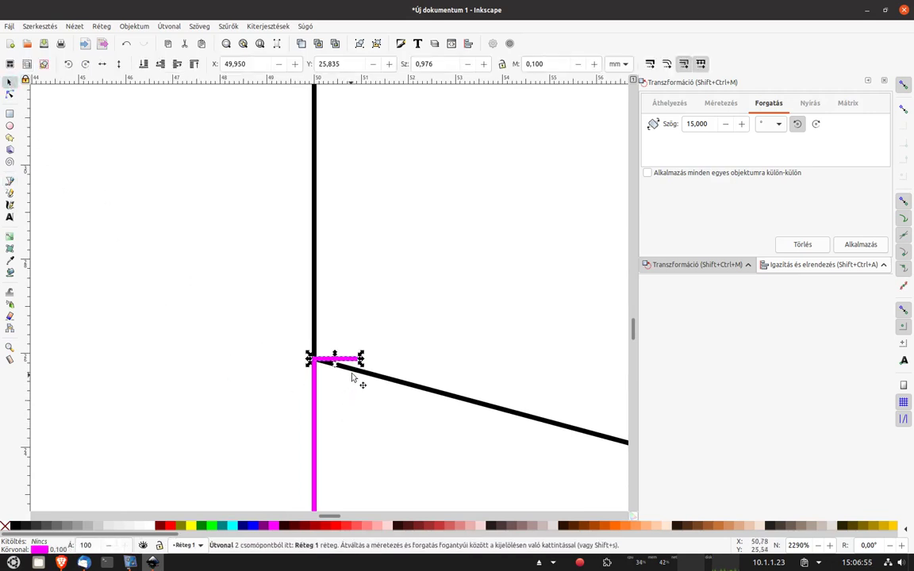
drag(349, 363, 342, 365)
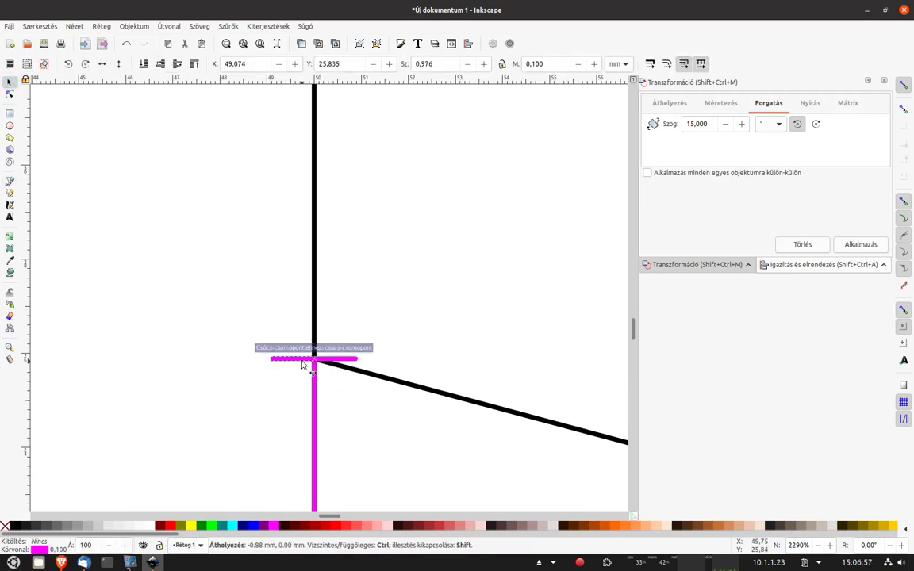
shift+click(344, 364)
key(ctrl)
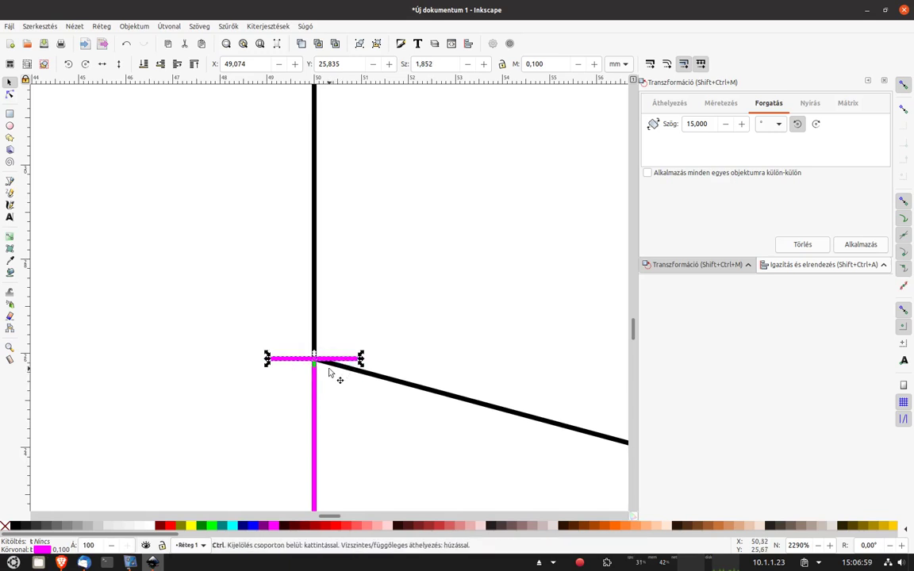
key(shift)
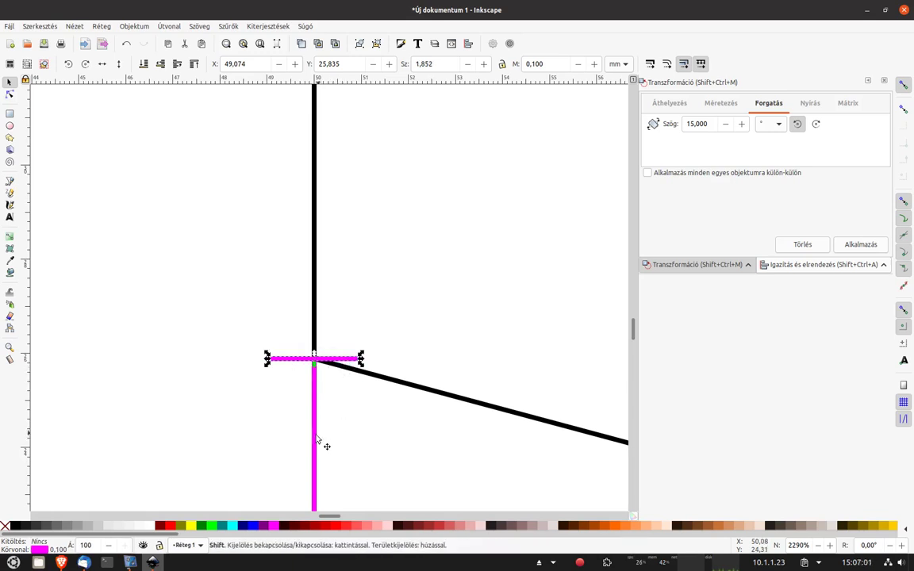
shift+click(315, 437)
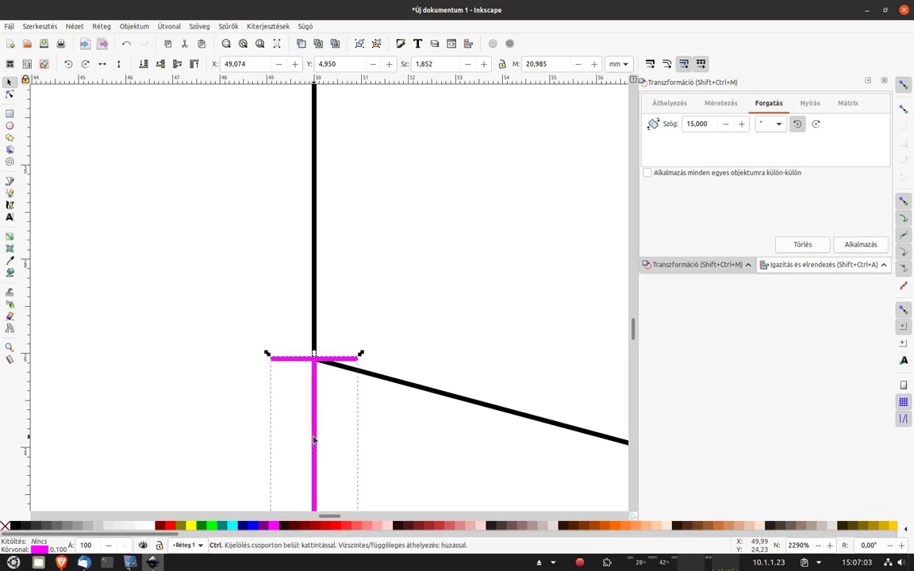
ctrl+scroll(314, 440, down, 5)
scroll(253, 344, down, 2)
ctrl+scroll(262, 387, down, 1)
ctrl+scroll(262, 387, down, 1)
Move the magenta marker toward the upper-left diagonal and undo a wrong-direction 60° rotation.
drag(158, 273, 253, 299)
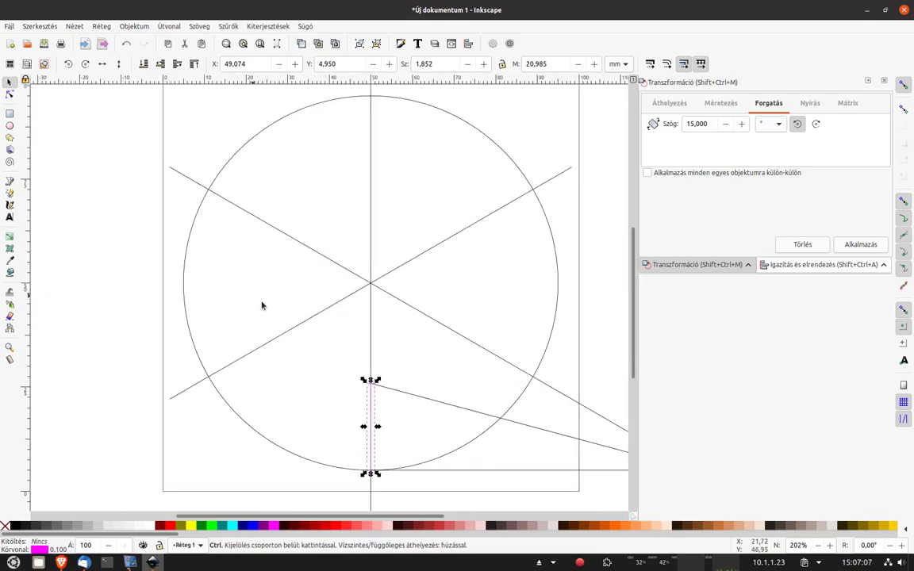
drag(375, 409, 268, 248)
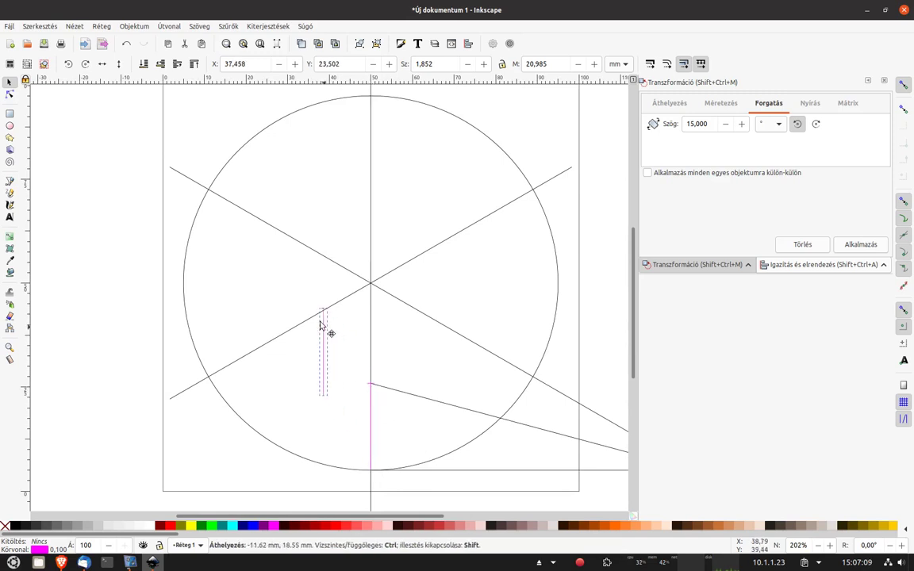
click(701, 126)
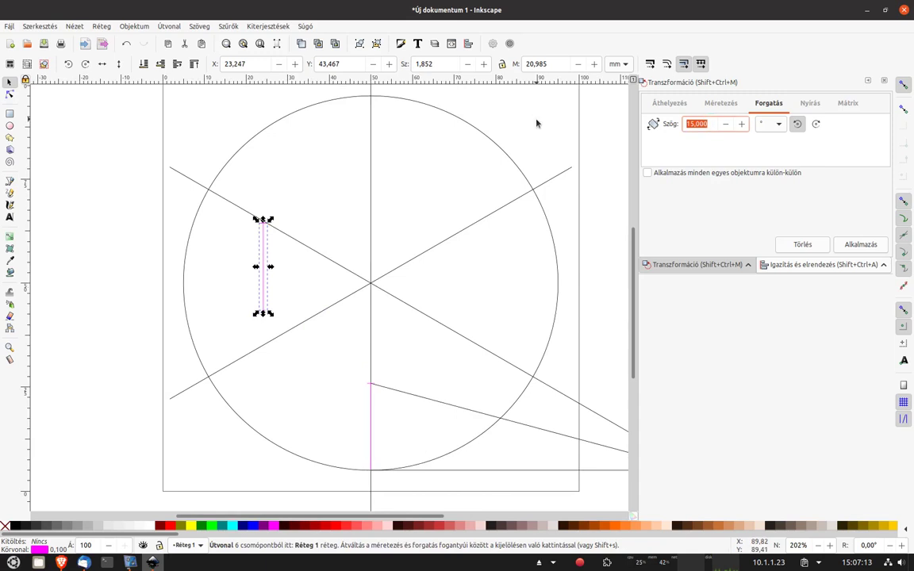
text(60)
key(Tab)
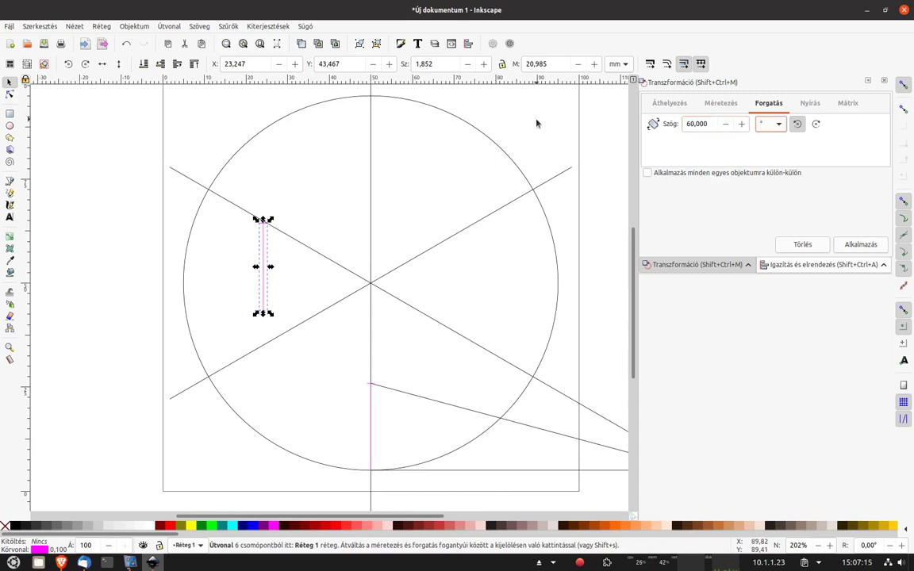
click(856, 247)
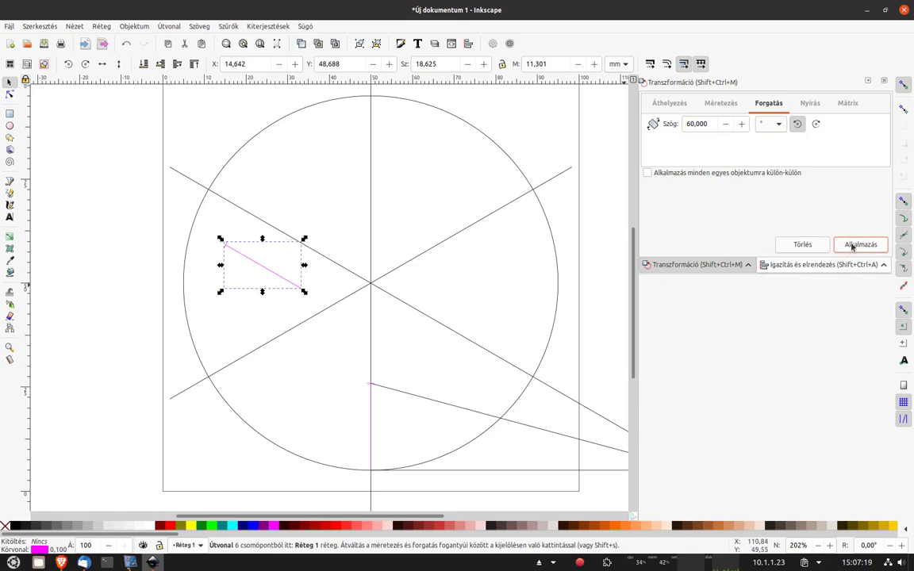
key(ctrl+z)
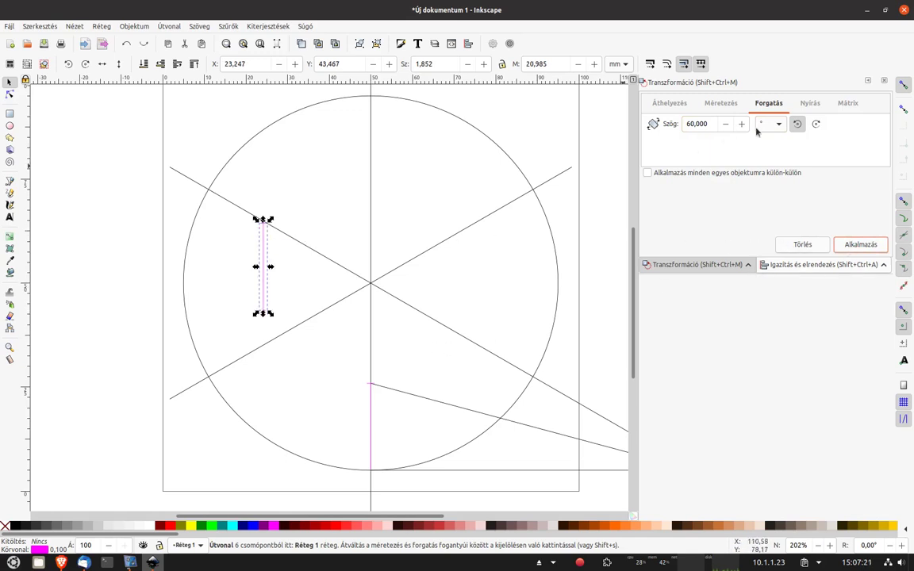
Rotate the marker 60° clockwise and place copies on the upper-left and upper-right lines.
click(818, 127)
click(863, 243)
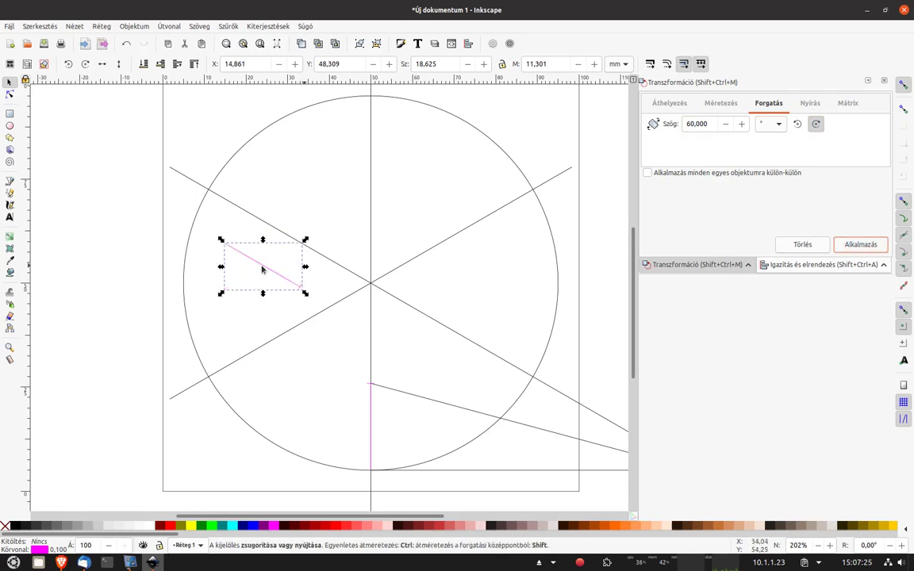
drag(233, 245, 216, 192)
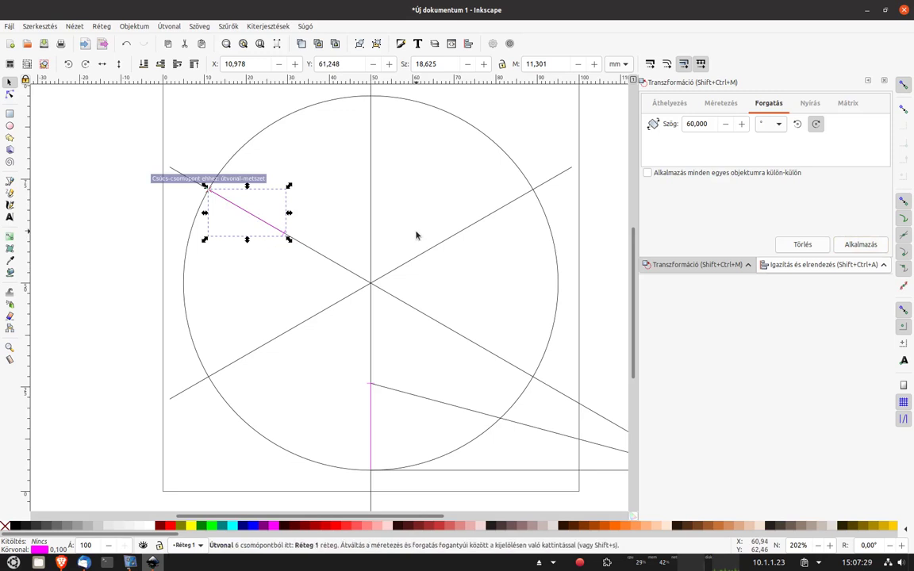
click(865, 245)
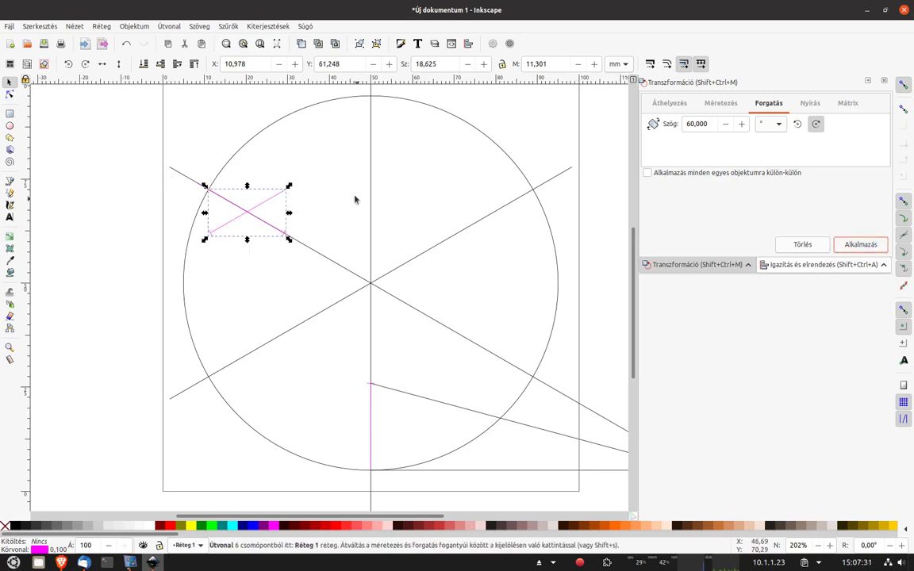
drag(277, 197, 530, 193)
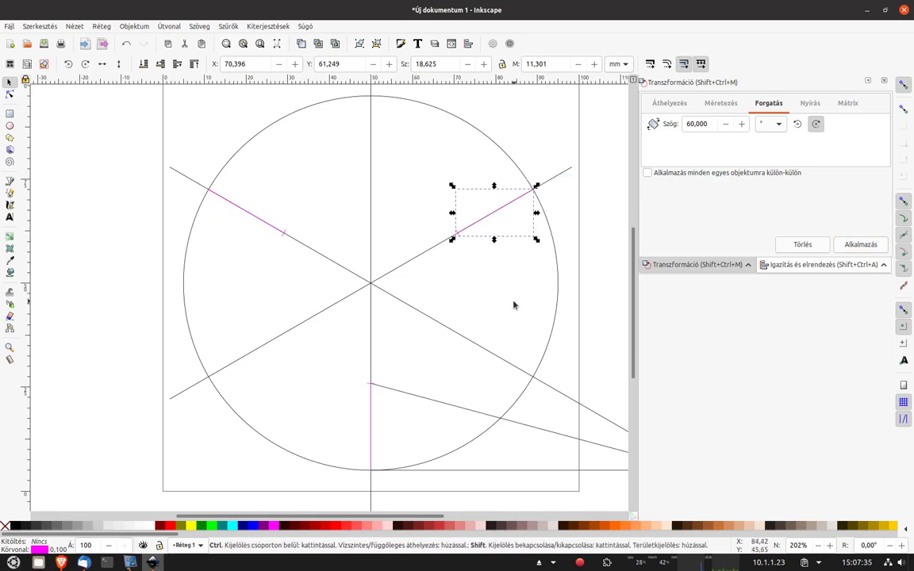
Delete the long magenta segments on the upper-right and upper-left lines, keeping their small tick marks.
scroll(505, 210, up, 2)
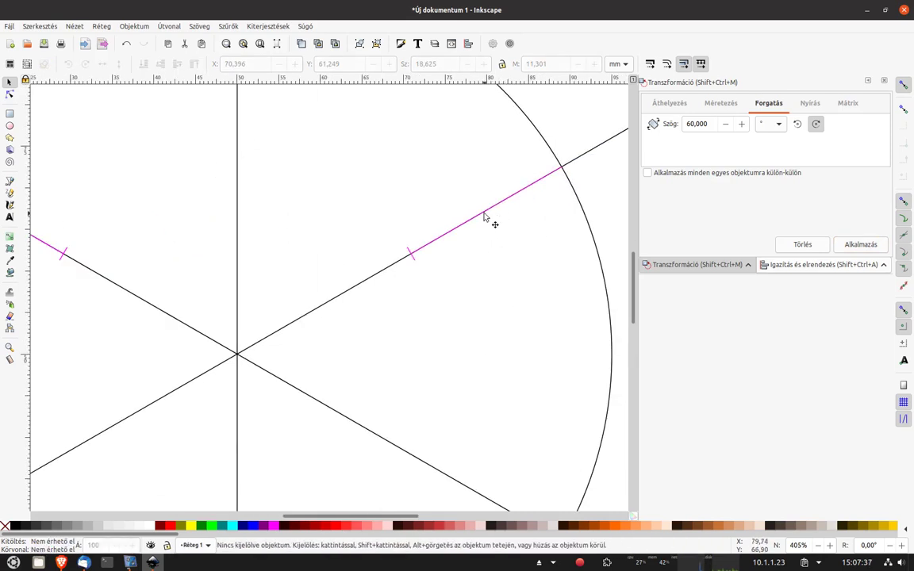
key(ctrl)
drag(365, 217, 463, 314)
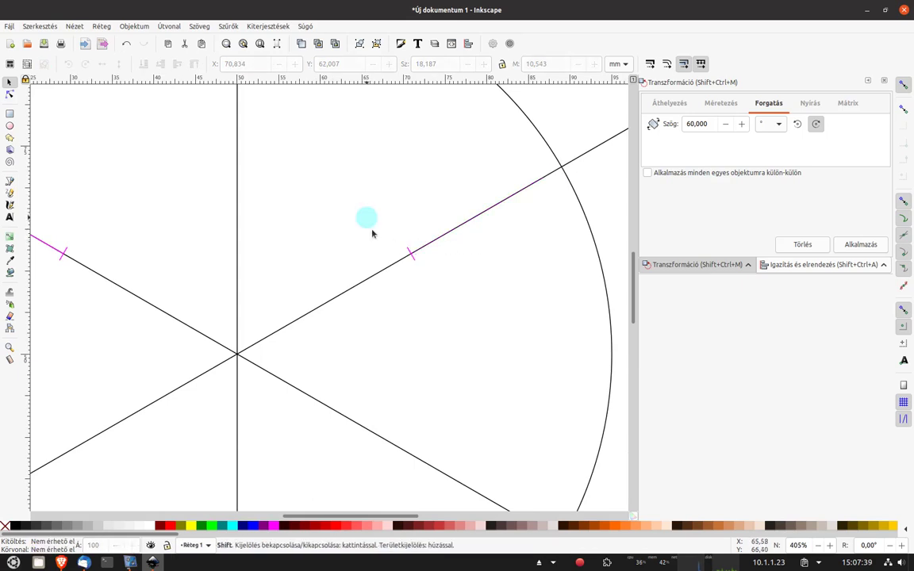
key(ctrl)
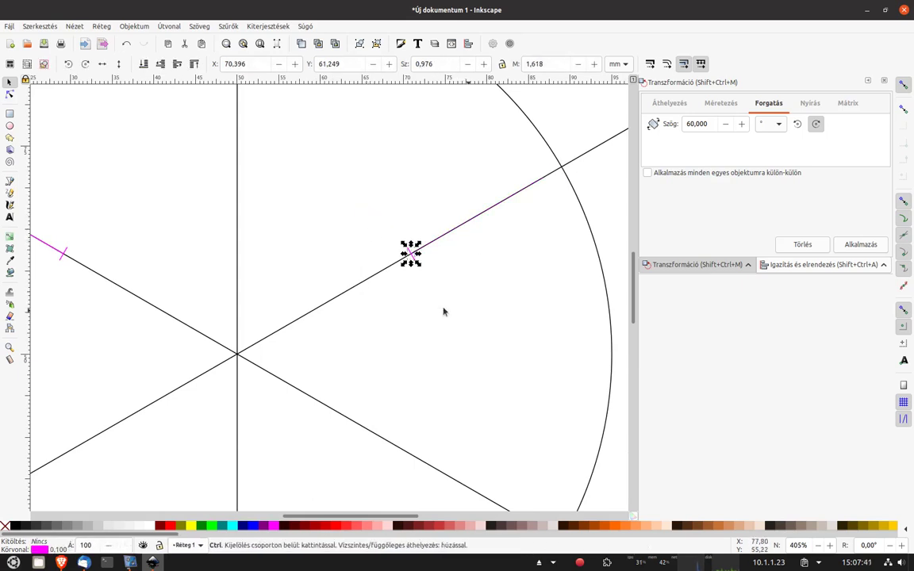
scroll(183, 255, left, 5)
scroll(261, 270, left, 3)
click(331, 283)
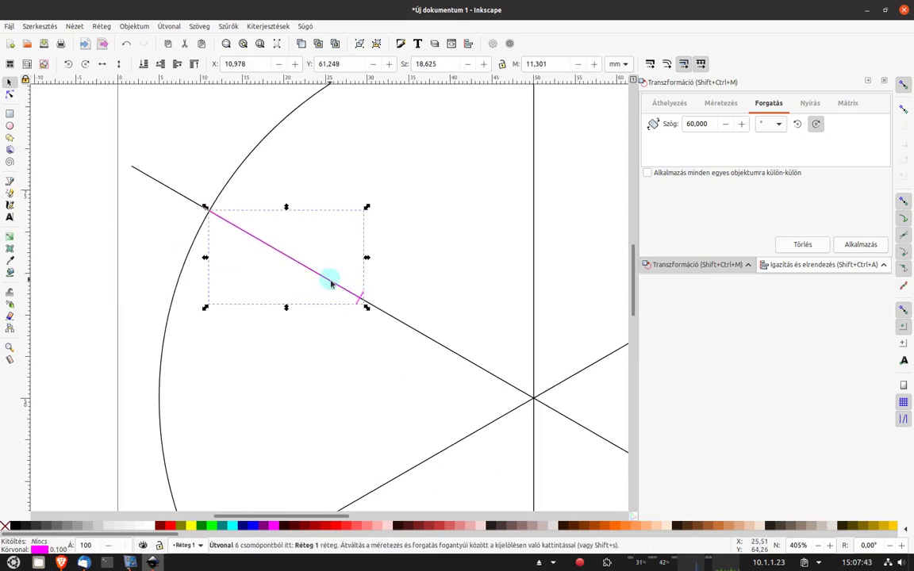
key(Escape)
ctrl+click(332, 284)
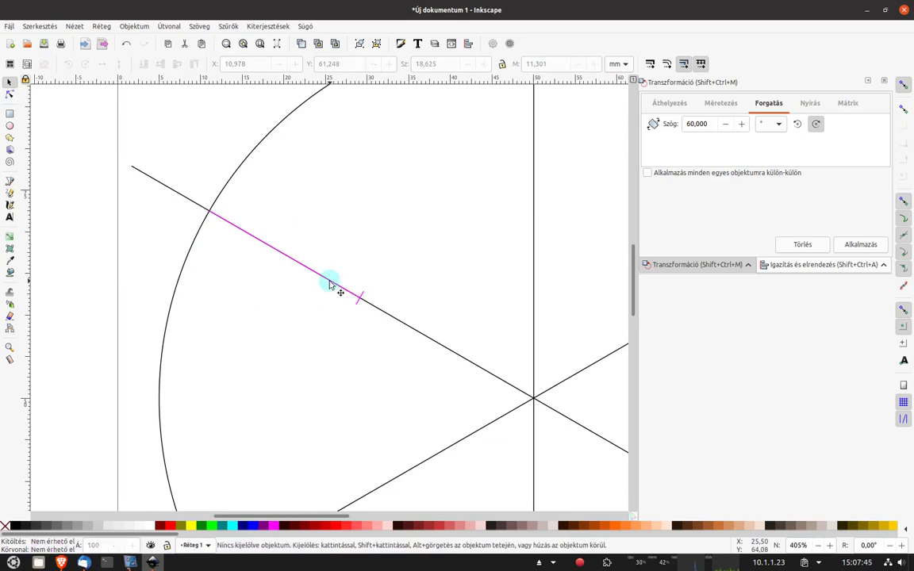
key(Escape)
drag(399, 259, 326, 349)
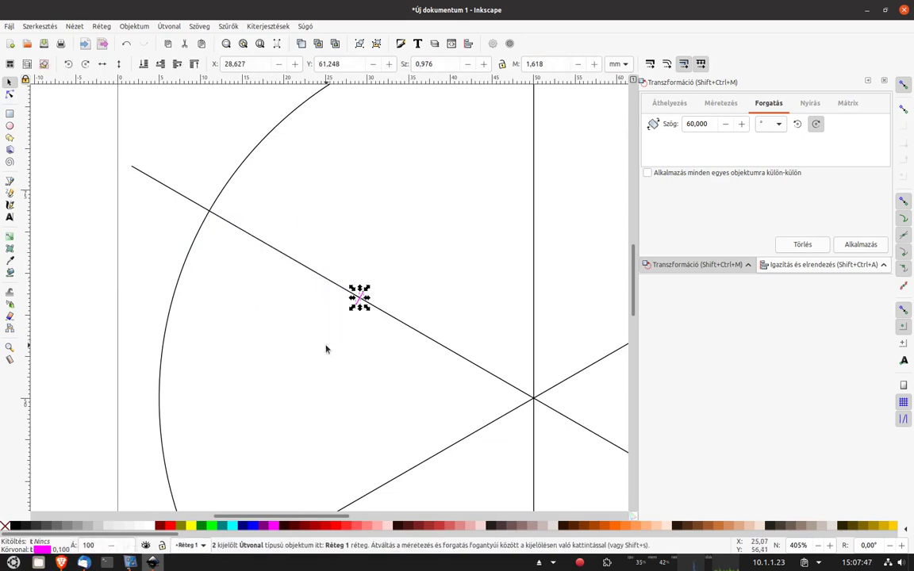
Delete the long vertical magenta segment at the bottom, keeping the tick atop the vertical line.
scroll(349, 343, down, 3)
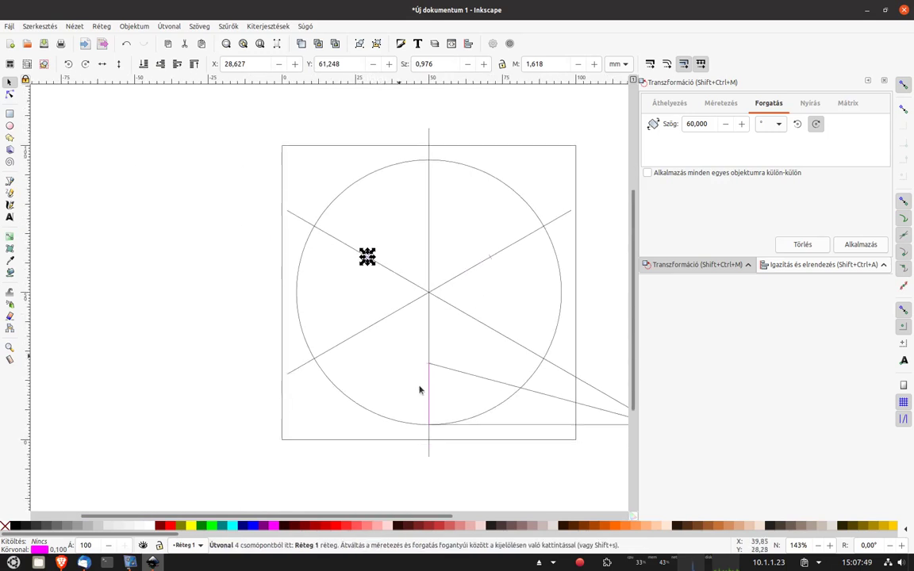
scroll(433, 401, up, 4)
click(389, 364)
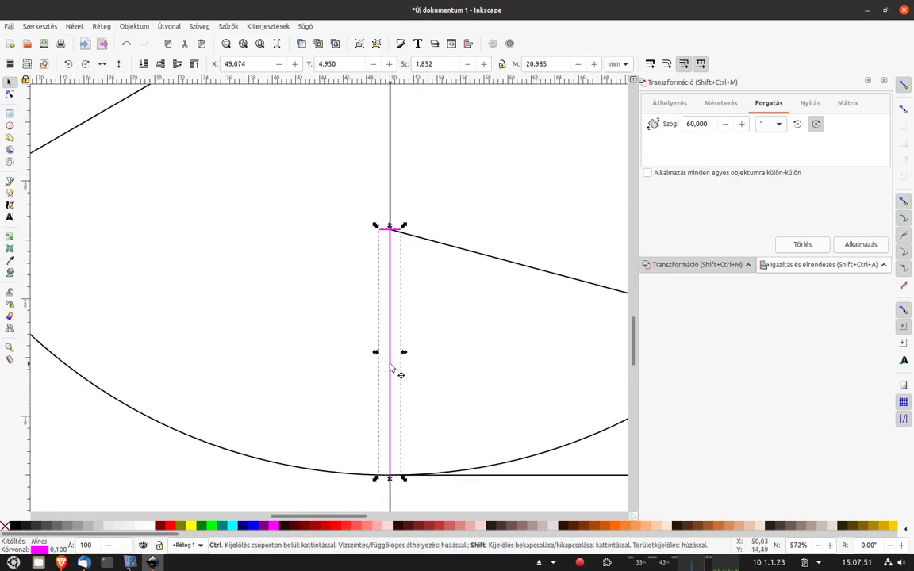
ctrl+click(390, 352)
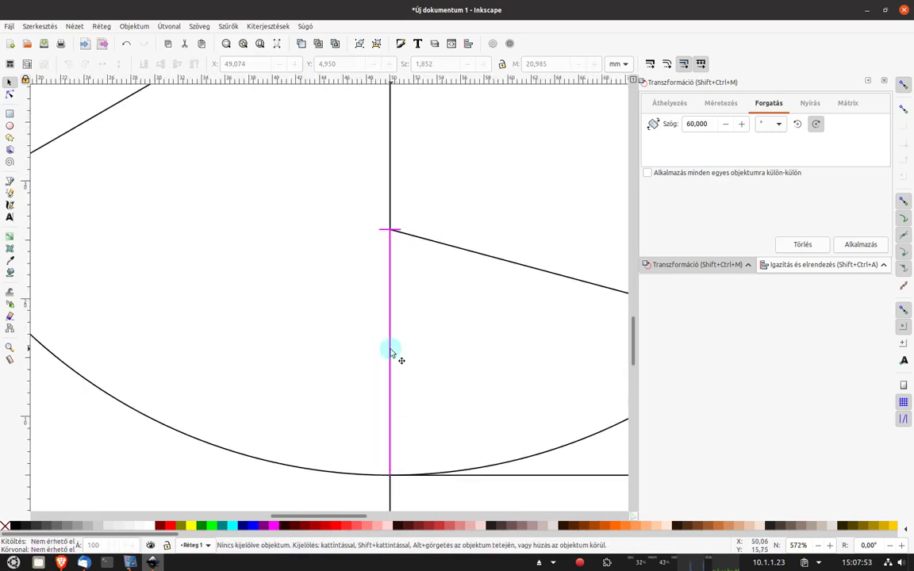
click(286, 253)
drag(294, 173, 514, 277)
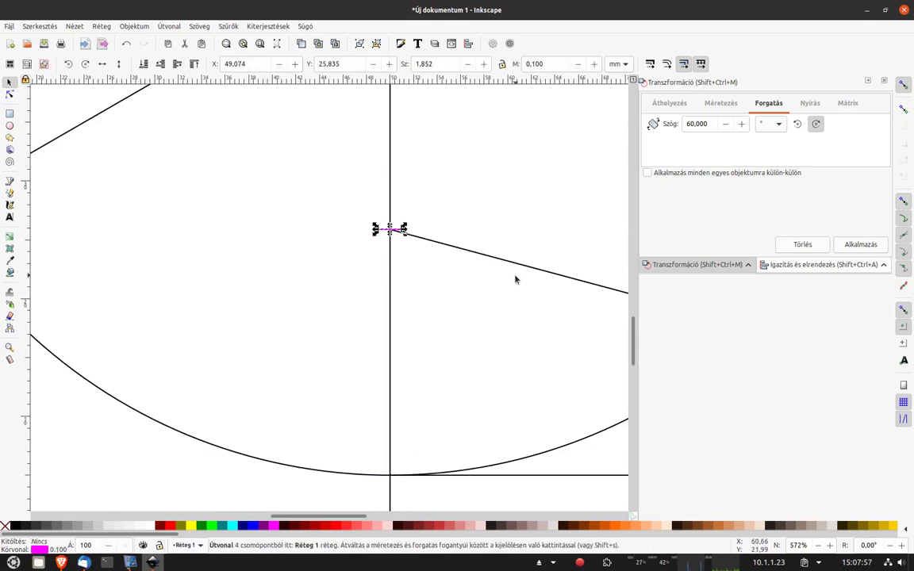
key(Escape)
ctrl+scroll(437, 327, down, 2)
ctrl+scroll(436, 326, down, 2)
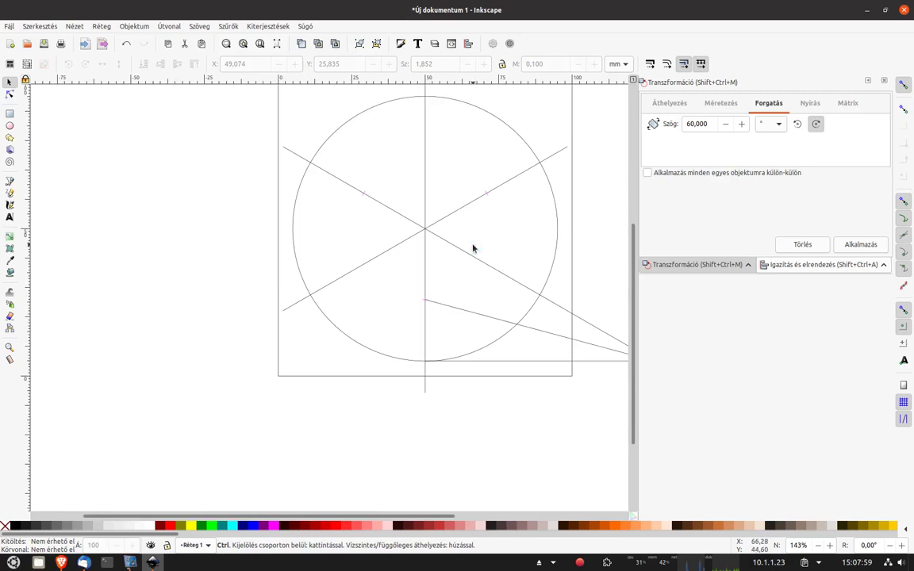
drag(473, 249, 434, 293)
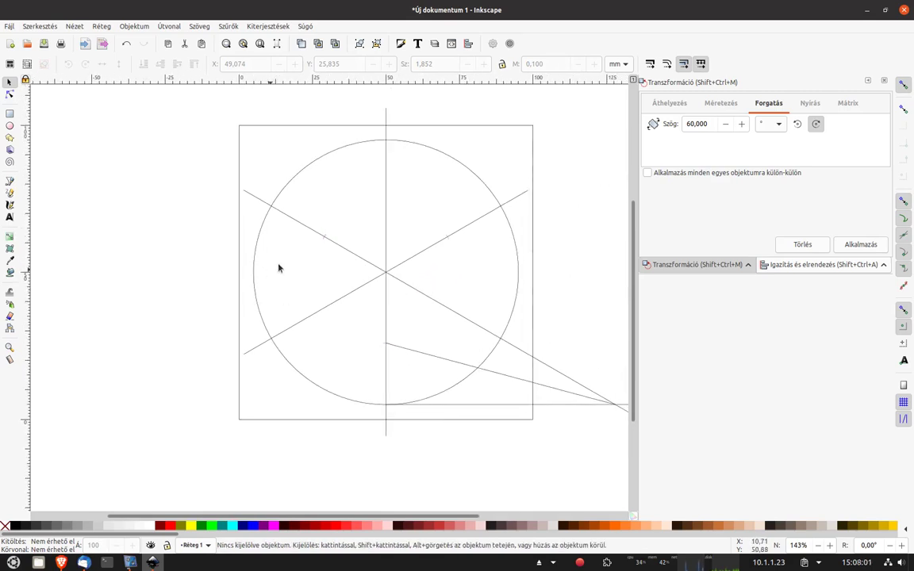
ctrl+scroll(357, 249, up, 1)
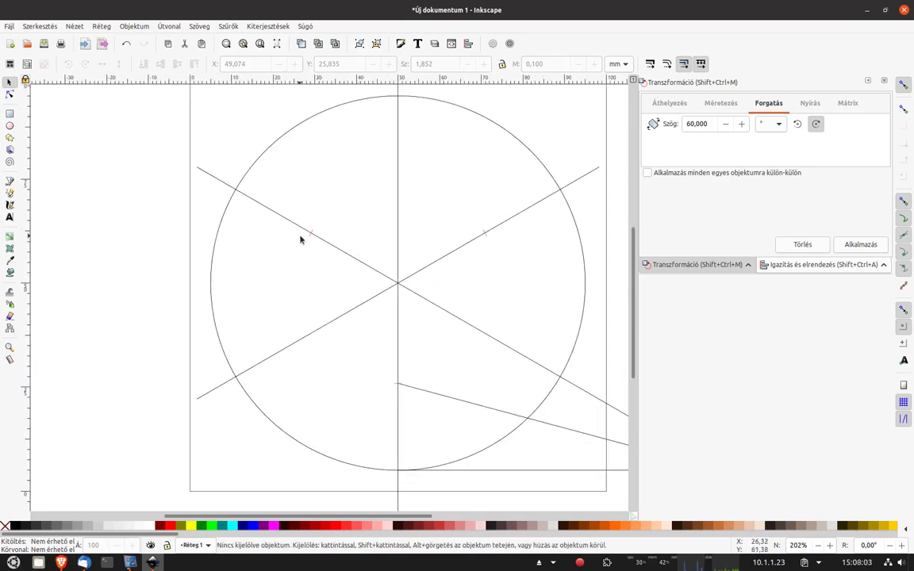
Draw a magenta circle centred on the bottom tick, touching the outer circle's bottom.
click(10, 126)
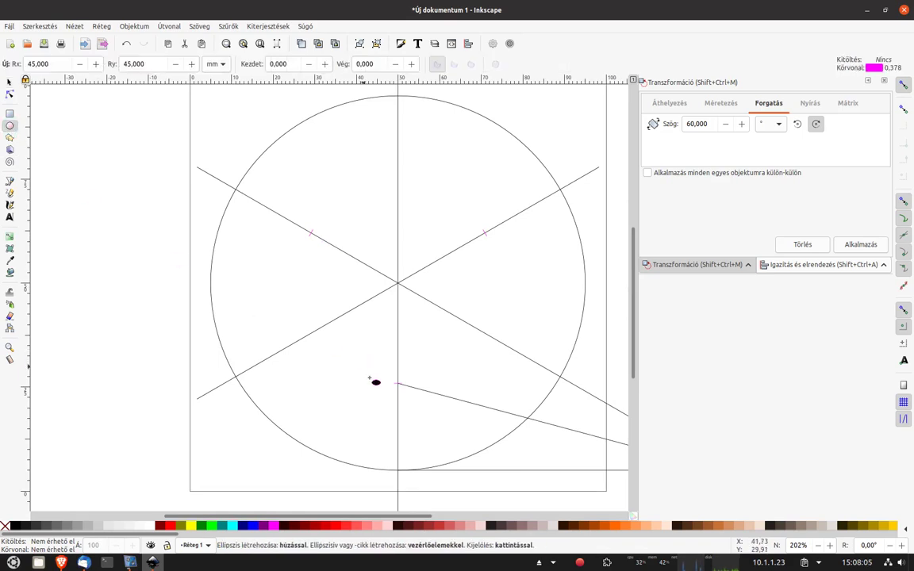
drag(398, 384, 484, 483)
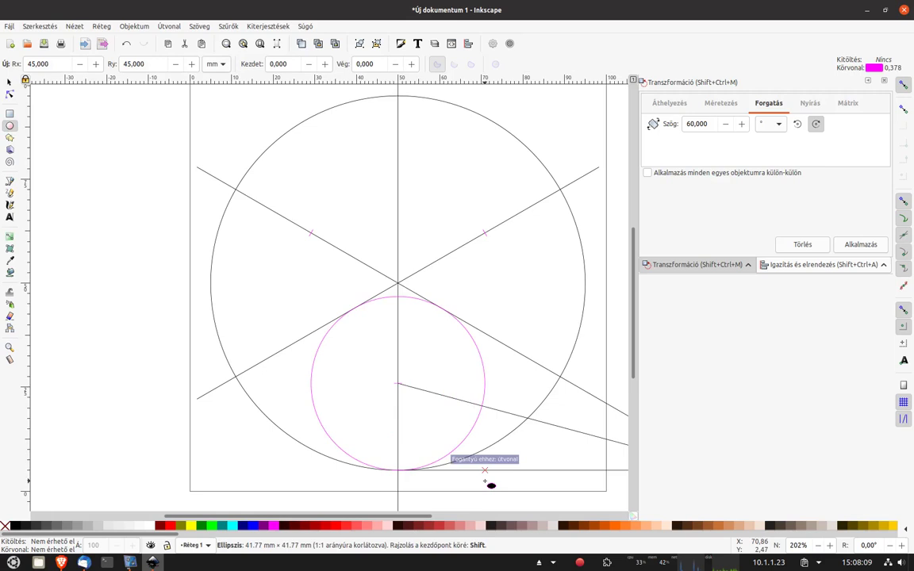
drag(485, 481, 484, 481)
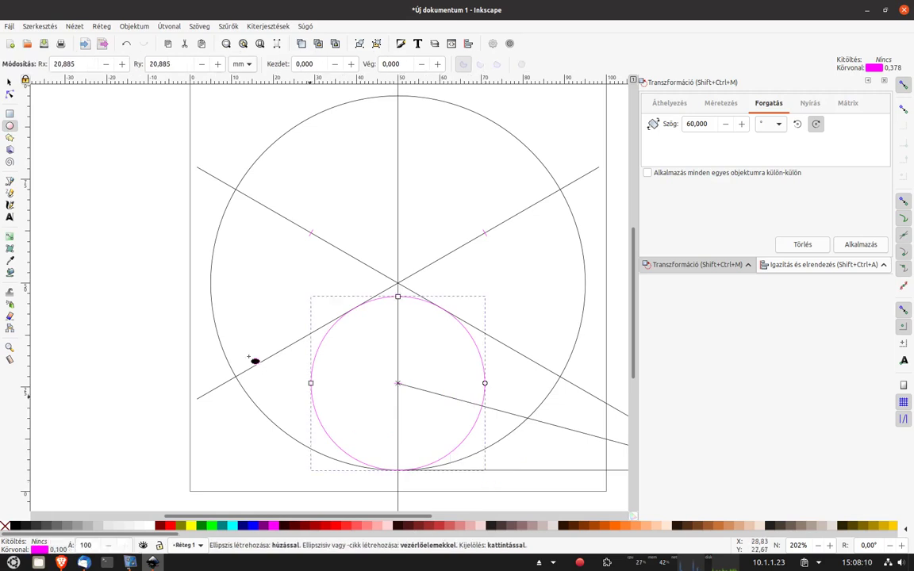
click(10, 82)
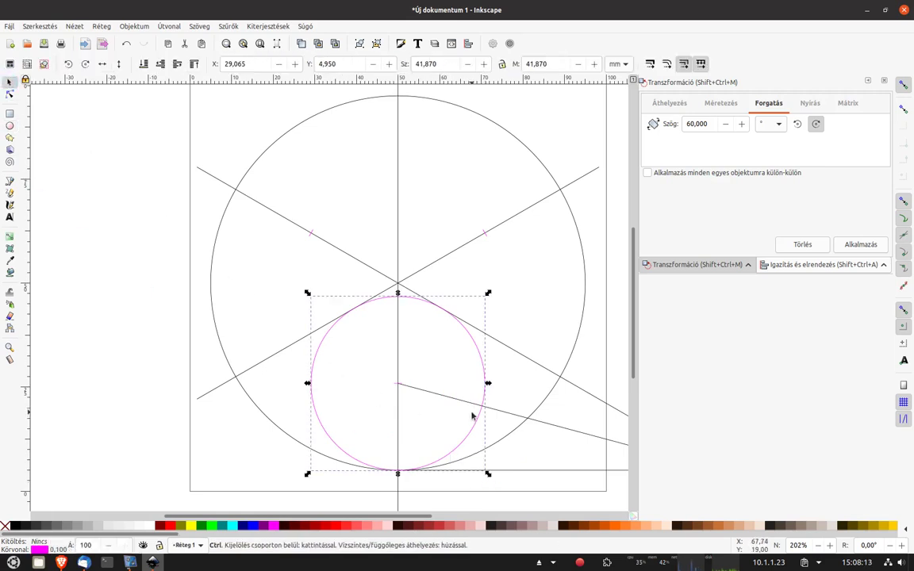
Duplicate the circle and place copies on the upper-left and upper-right ticks.
key(ctrl+d)
drag(464, 444, 376, 293)
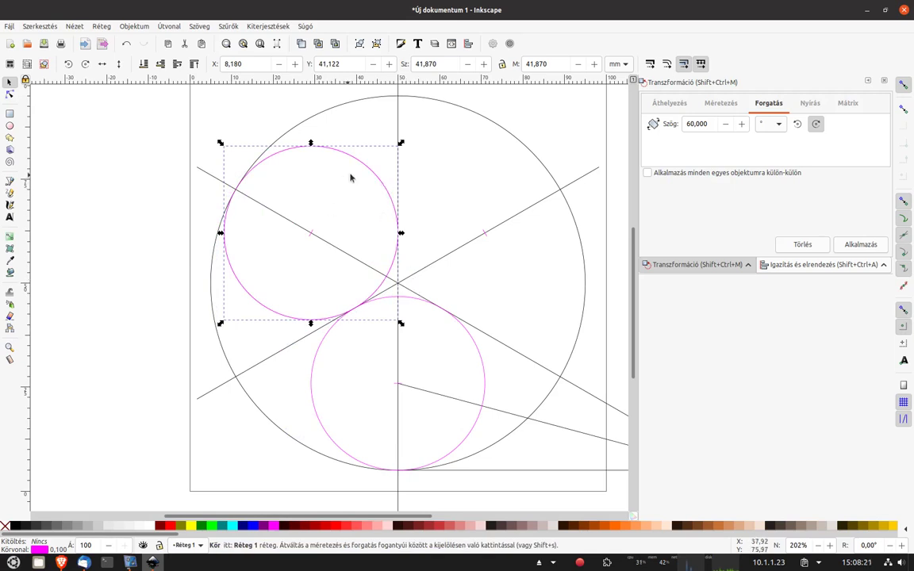
mouse_move(371, 169)
mouse_down()
mouse_move(511, 176)
mouse_move(541, 168)
mouse_up()
click(265, 240)
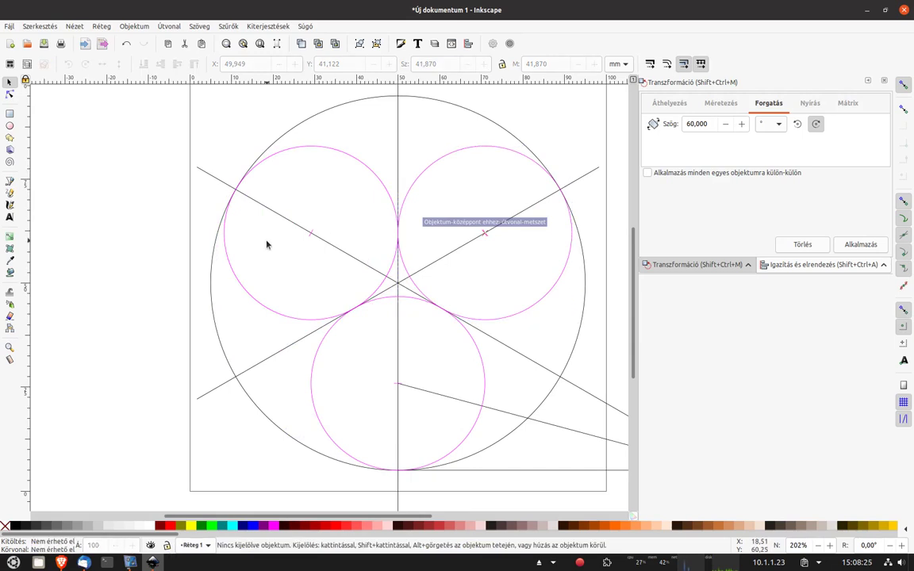
Set the upper-left circle's horizontal radius to 22.885 mm.
click(234, 278)
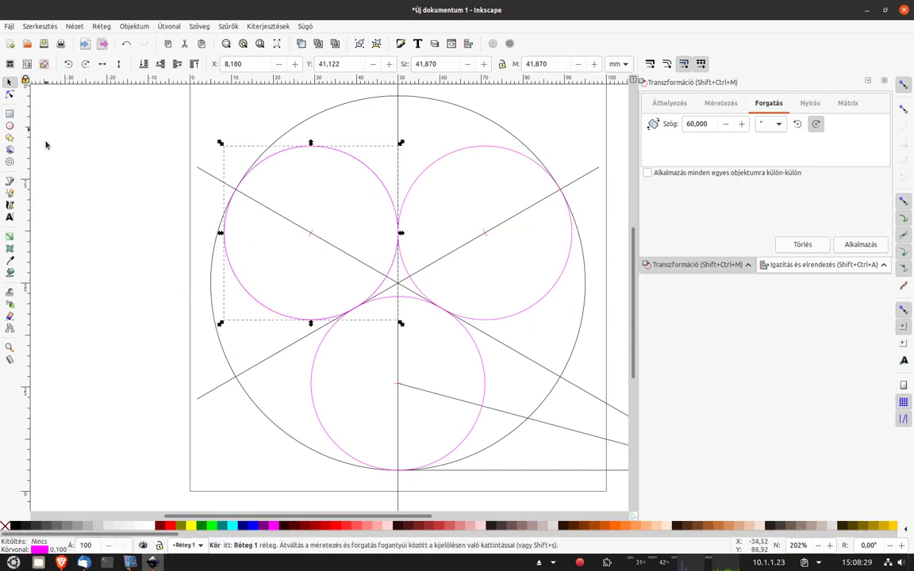
click(10, 126)
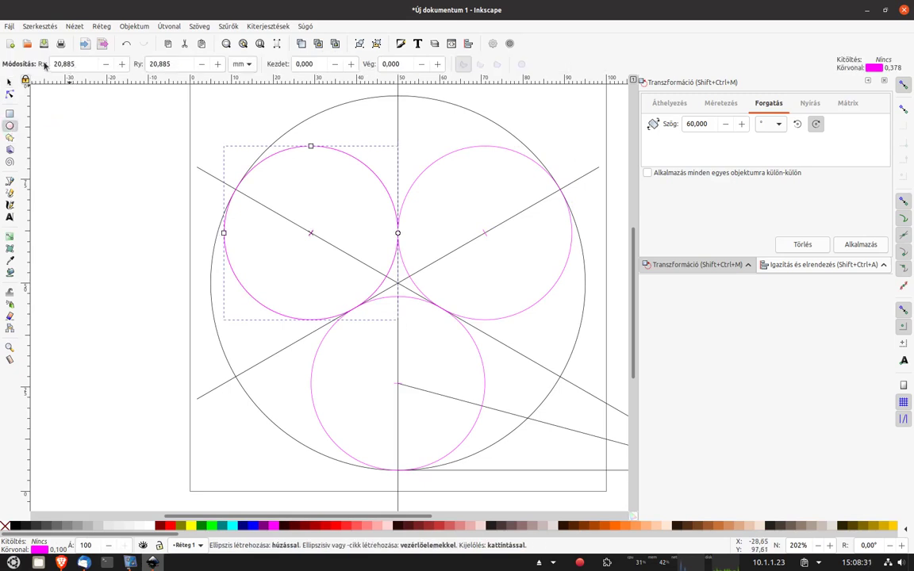
click(55, 63)
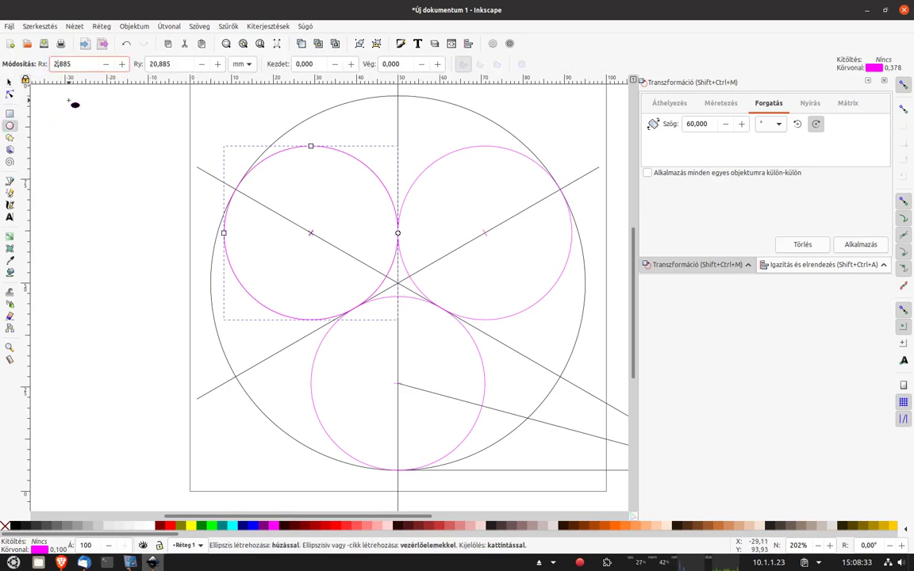
key(Tab)
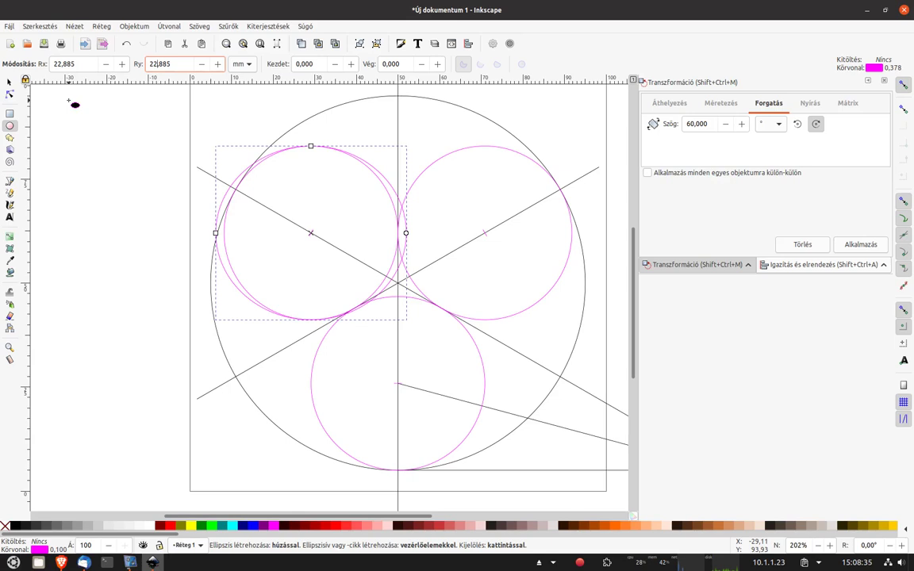
Apply the 22.885 mm vertical radius to the left circle and resize the right lobe circle to 22.885 mm.
key(Return)
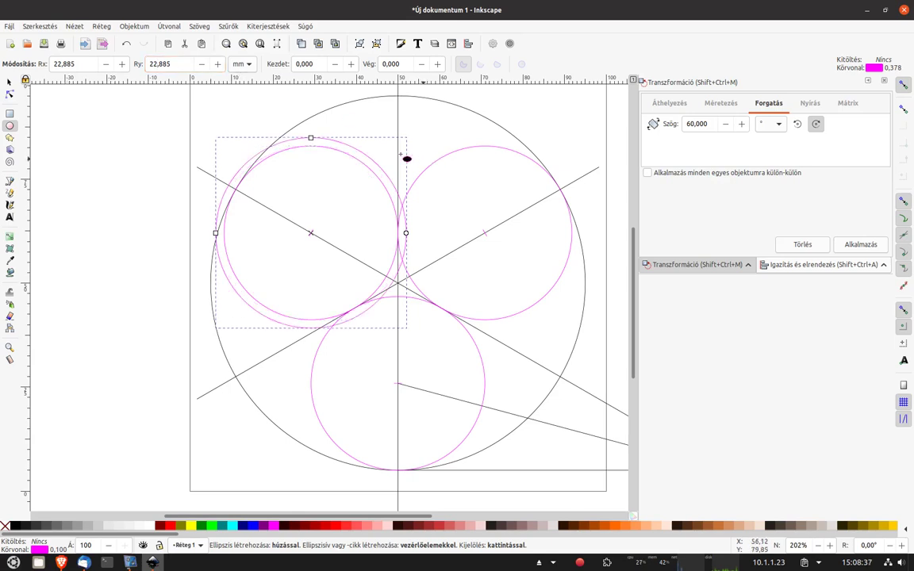
click(10, 81)
click(448, 156)
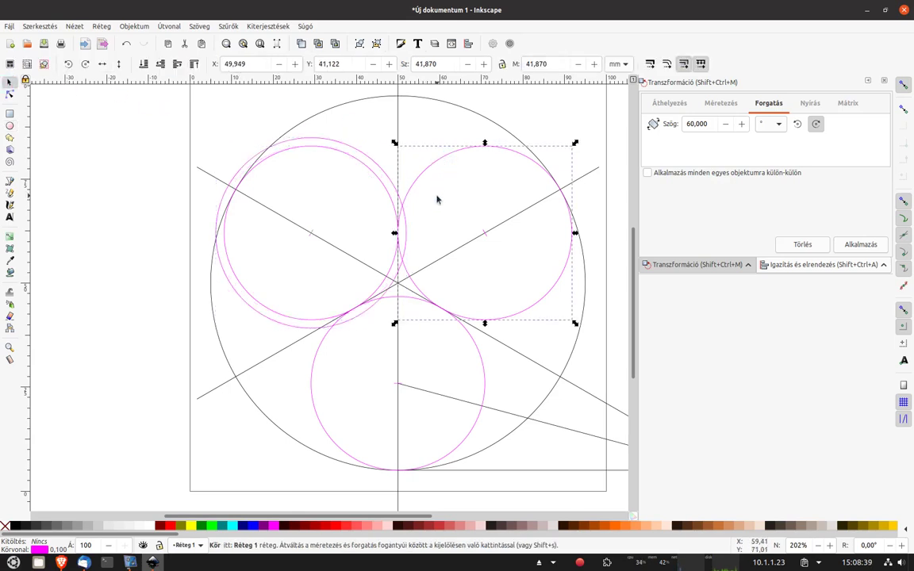
click(10, 125)
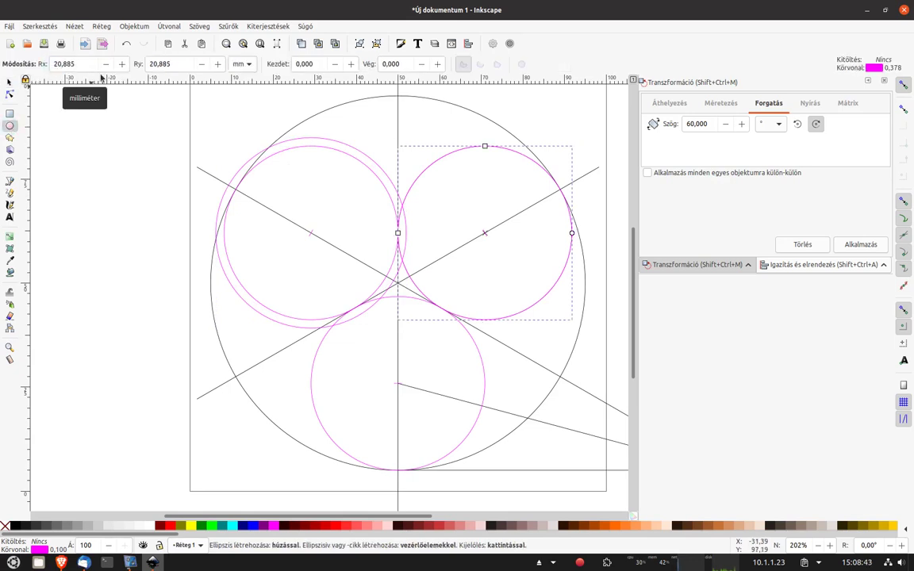
click(81, 67)
key(Delete)
text(2)
key(Tab)
key(Tab)
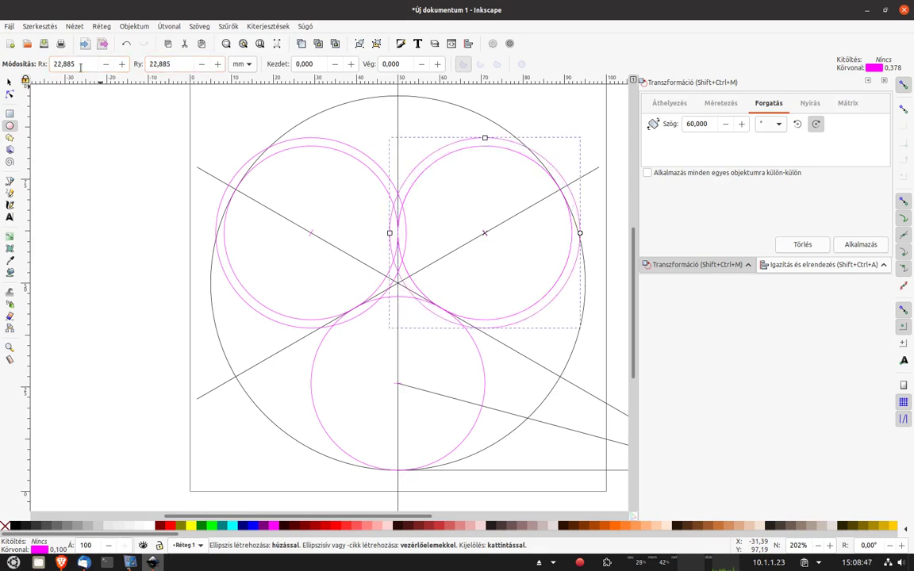
Resize the bottom lobe circle to a 22.885 mm radius in both directions.
click(460, 361)
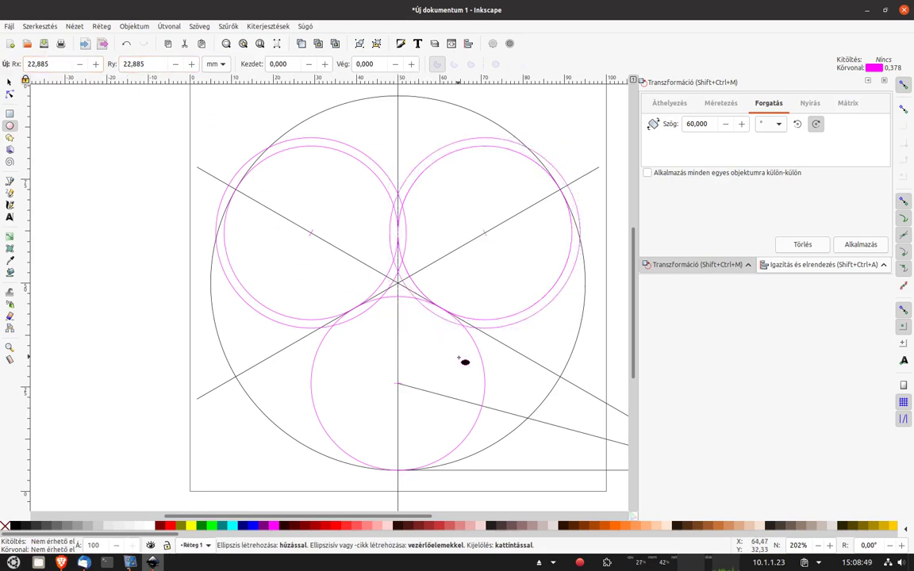
click(483, 362)
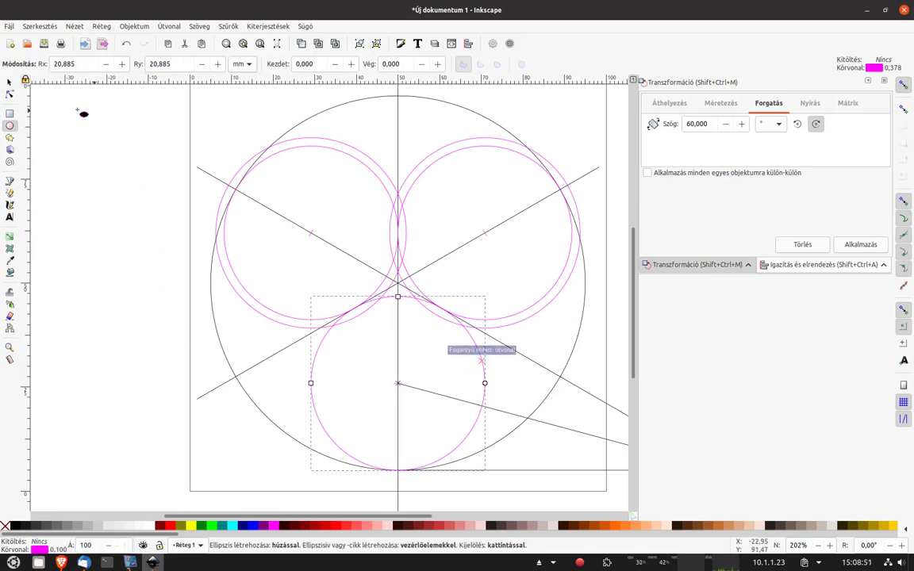
click(58, 64)
text(2)
key(Tab)
key(Return)
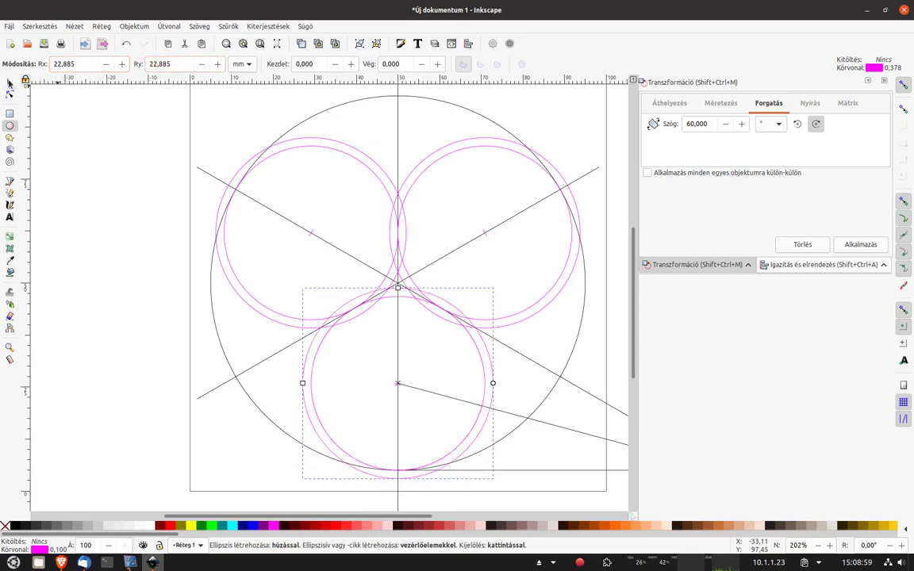
Enlarge the large outer circle's Rx and Ry from 45 to 47 mm, then deselect it.
key(s)
click(418, 99)
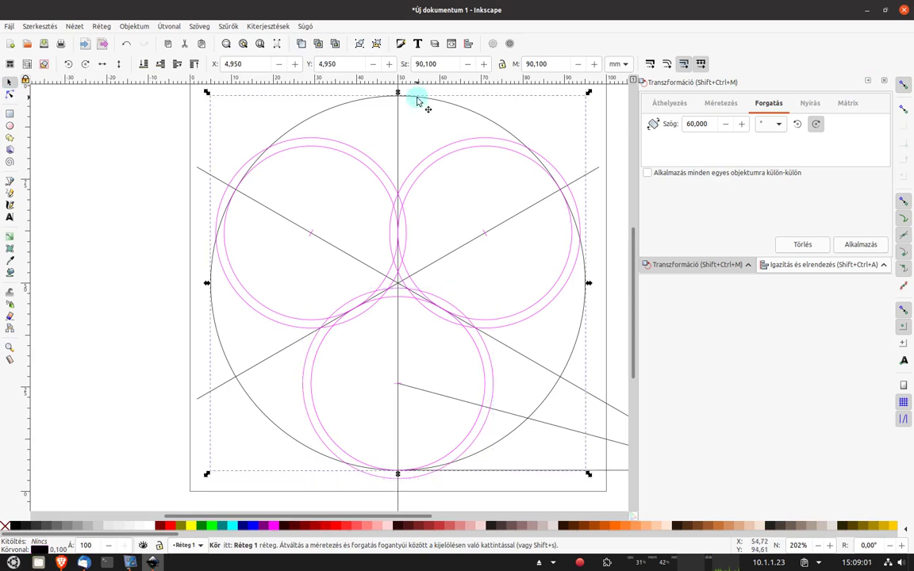
click(11, 125)
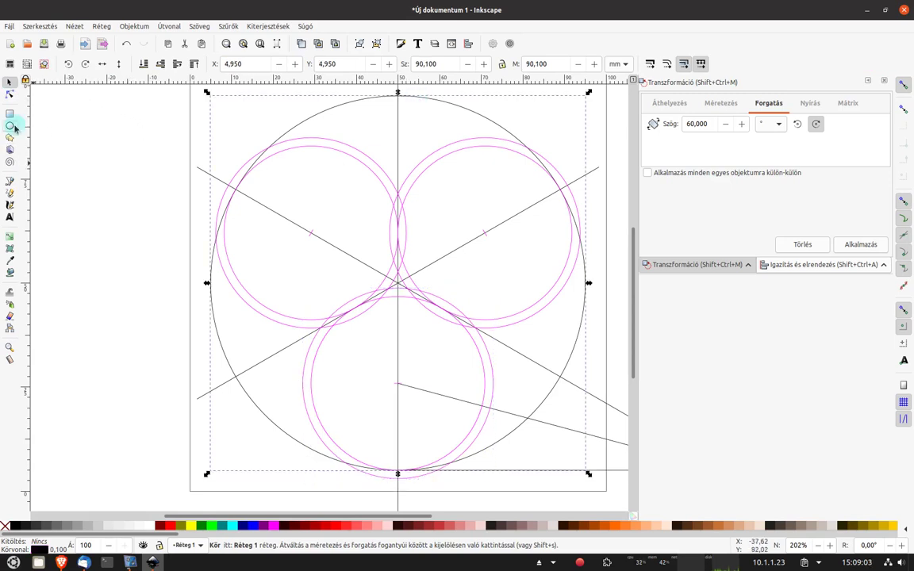
click(89, 65)
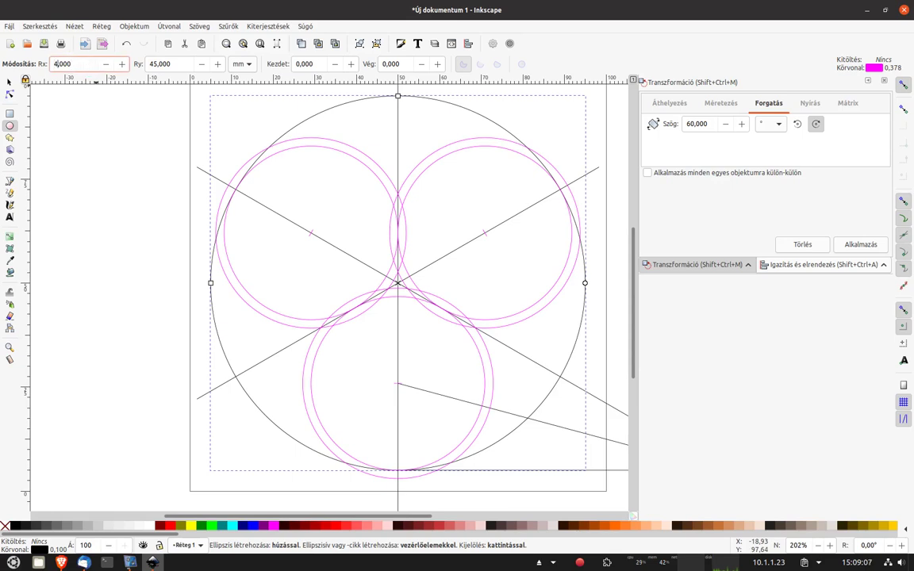
text(7)
key(Tab)
key(Left)
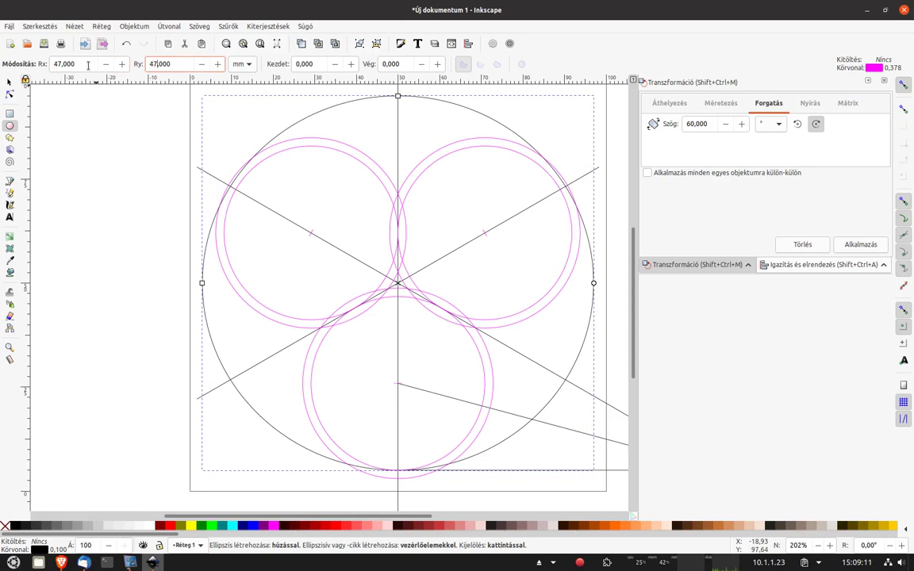
key(Return)
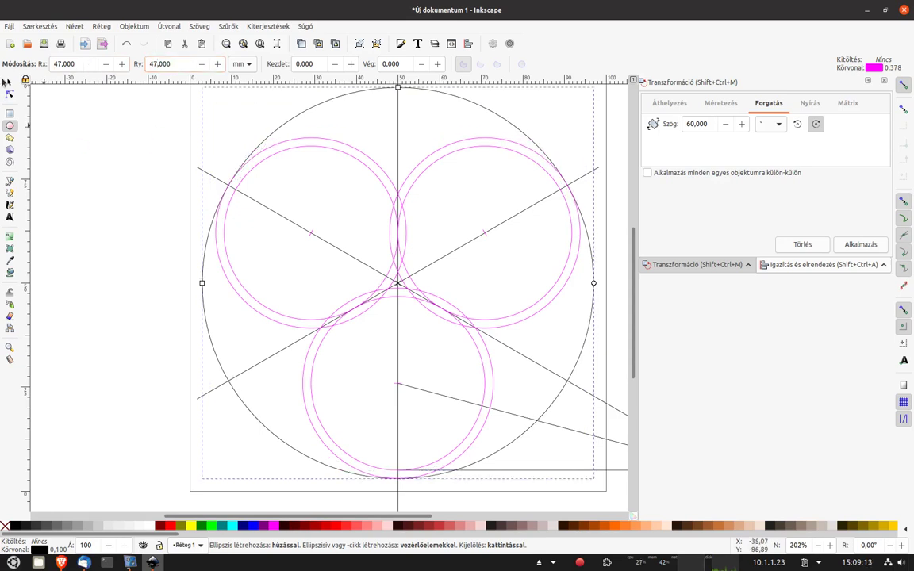
click(9, 81)
click(120, 153)
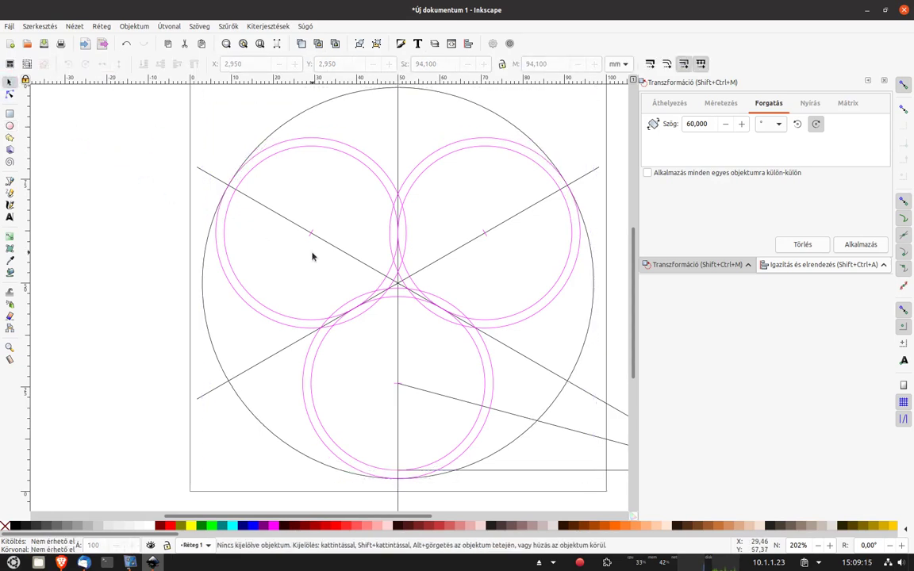
Duplicate the upper-left lobe circle and shrink the copy to an 18.885 mm radius.
click(311, 150)
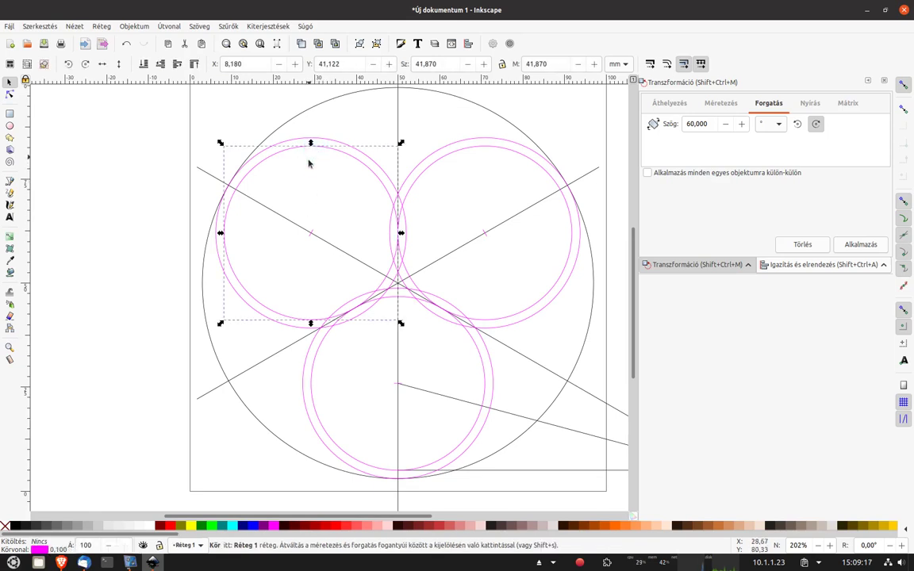
key(ctrl)
click(9, 125)
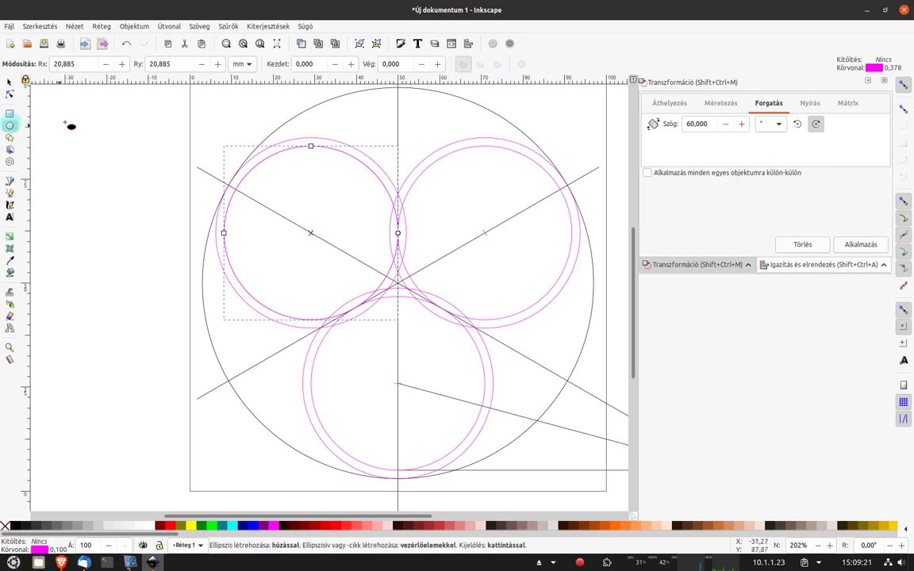
click(79, 65)
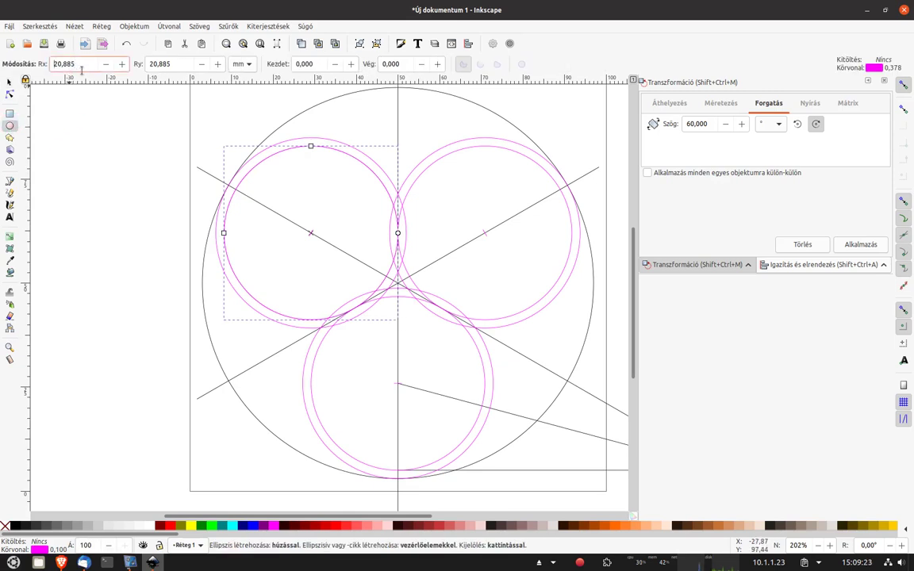
key(Tab)
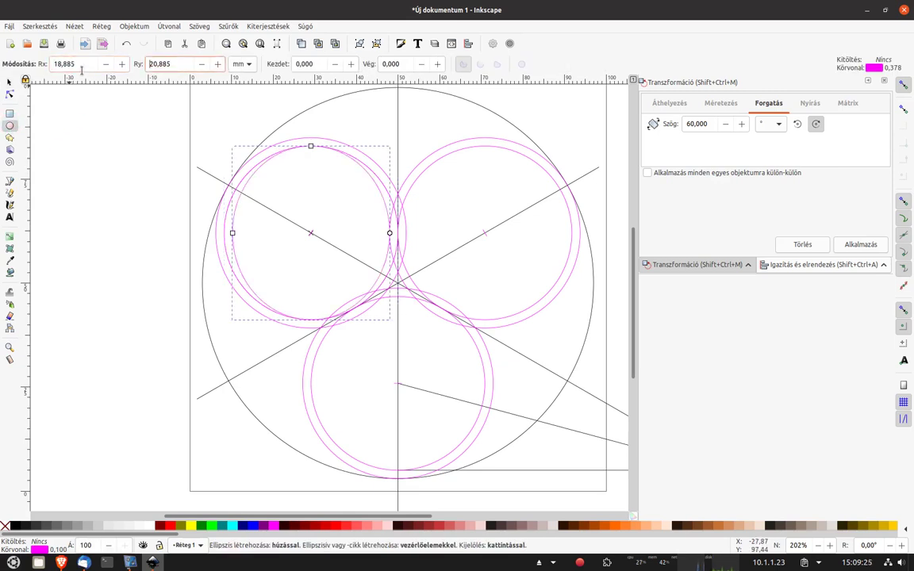
text(18,885)
key(Tab)
click(9, 82)
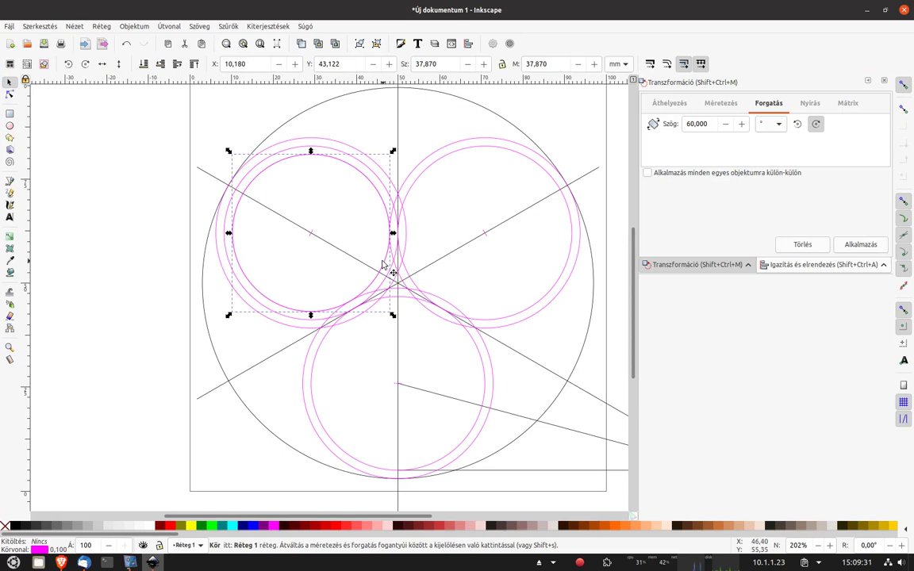
Place copies of the small circle snapped onto the right and bottom lobe centres.
drag(385, 264, 560, 264)
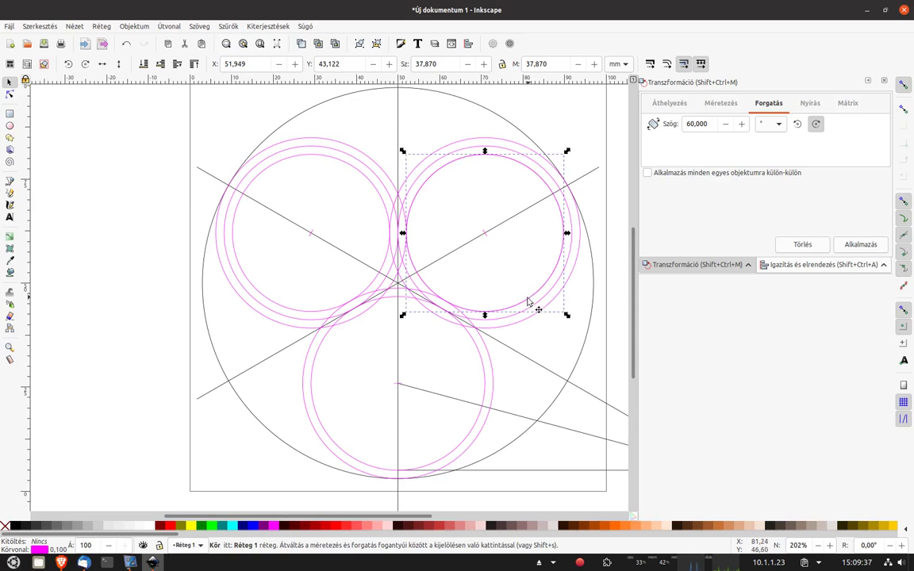
drag(527, 300, 445, 458)
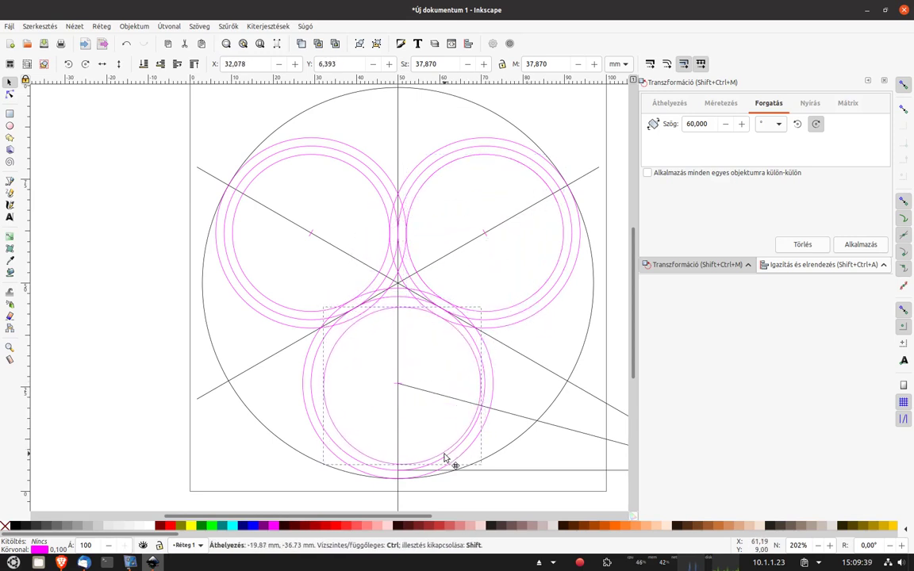
drag(445, 457, 441, 449)
click(122, 351)
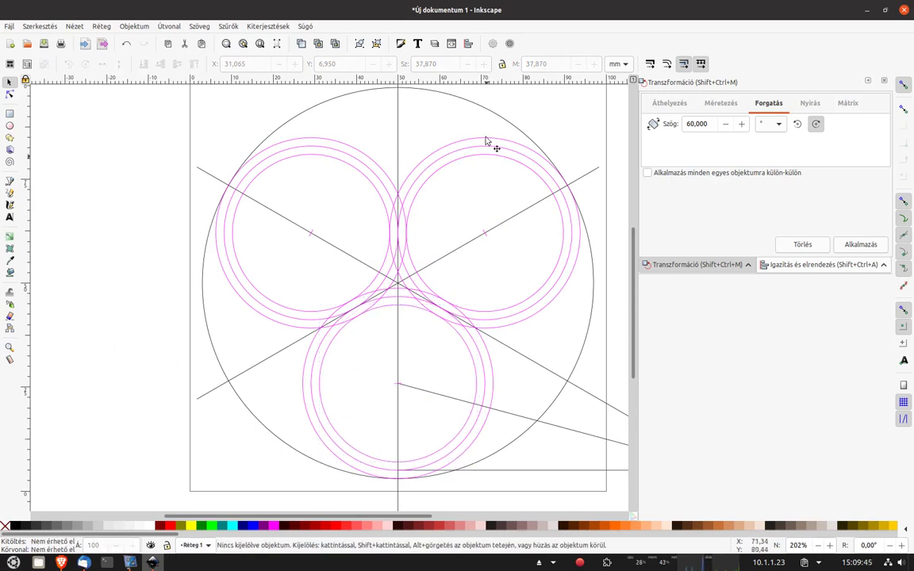
click(484, 108)
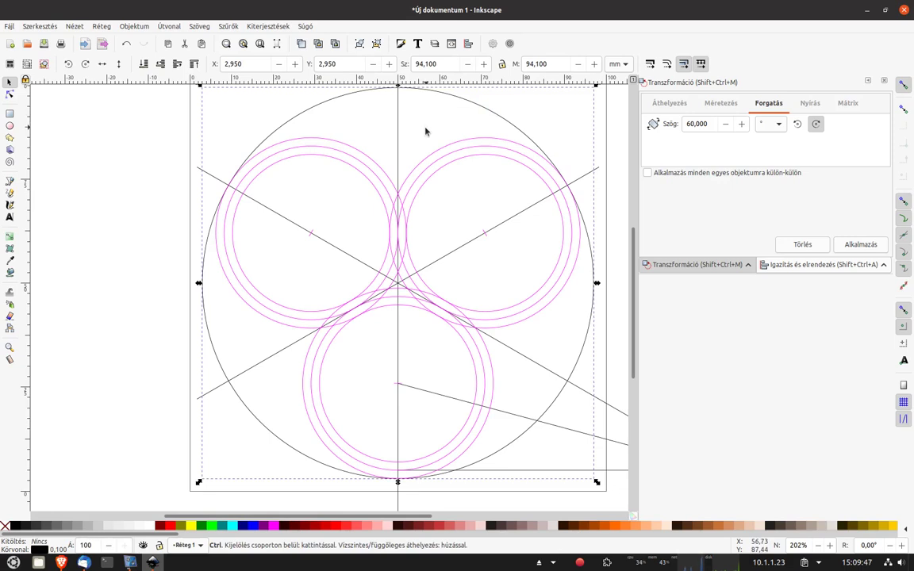
Give the copied outer circle a 43 mm horizontal and vertical radius.
click(9, 126)
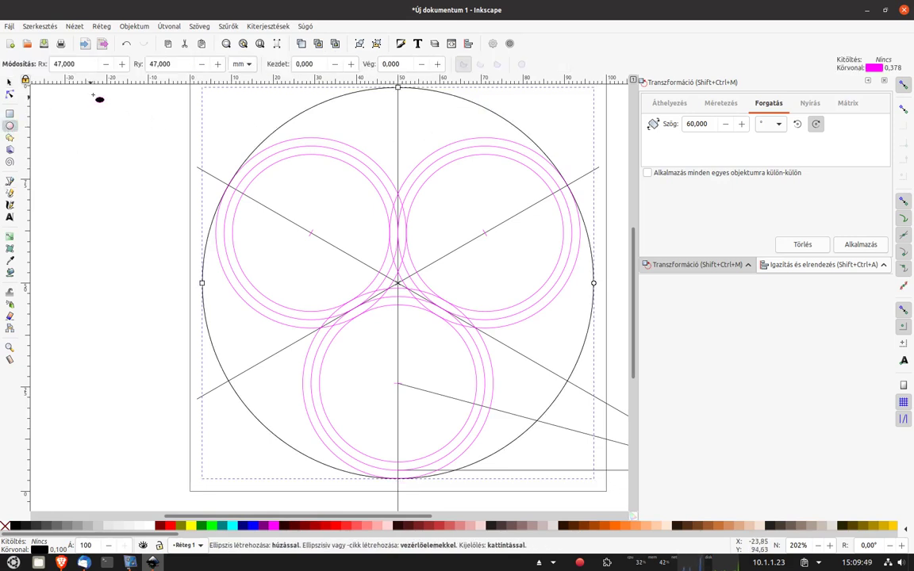
click(62, 65)
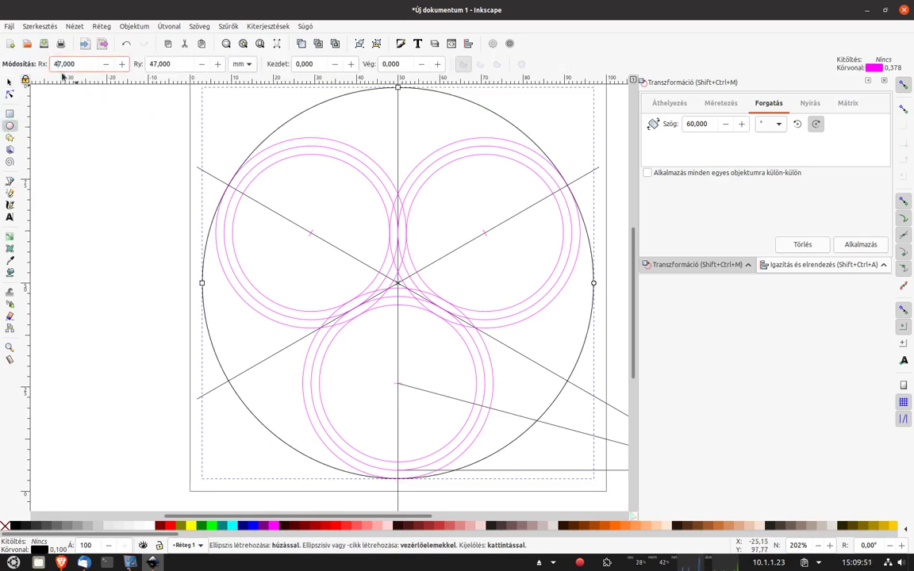
text(43,000)
key(Tab)
text(43,000)
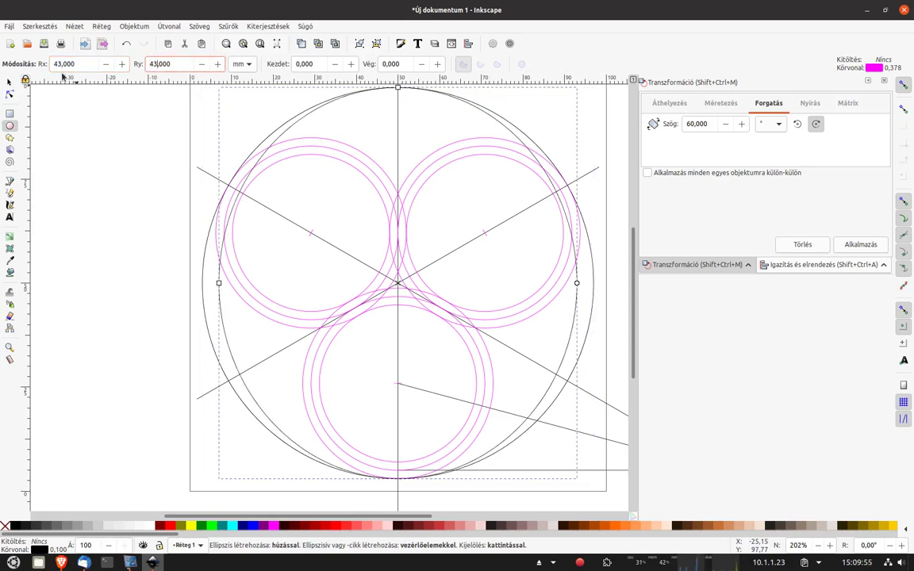
key(Return)
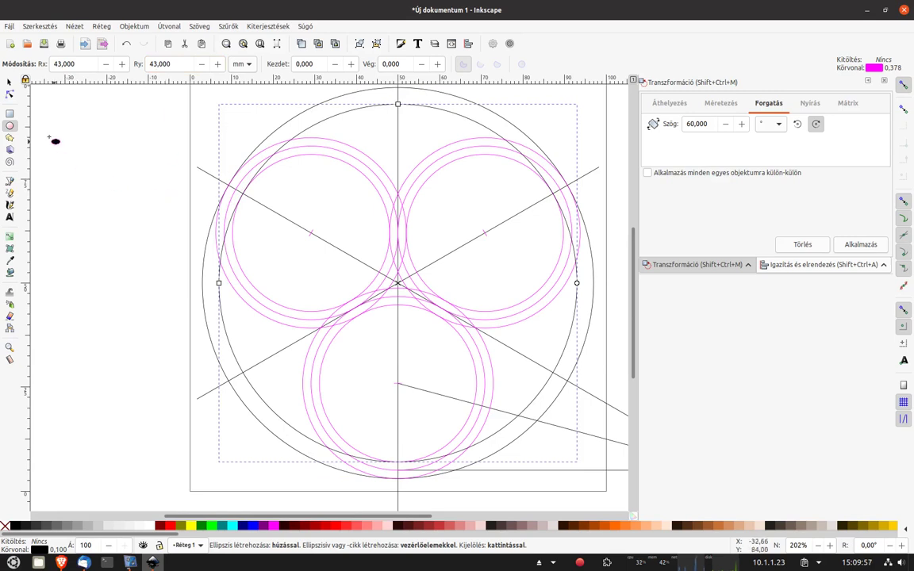
click(10, 83)
click(55, 122)
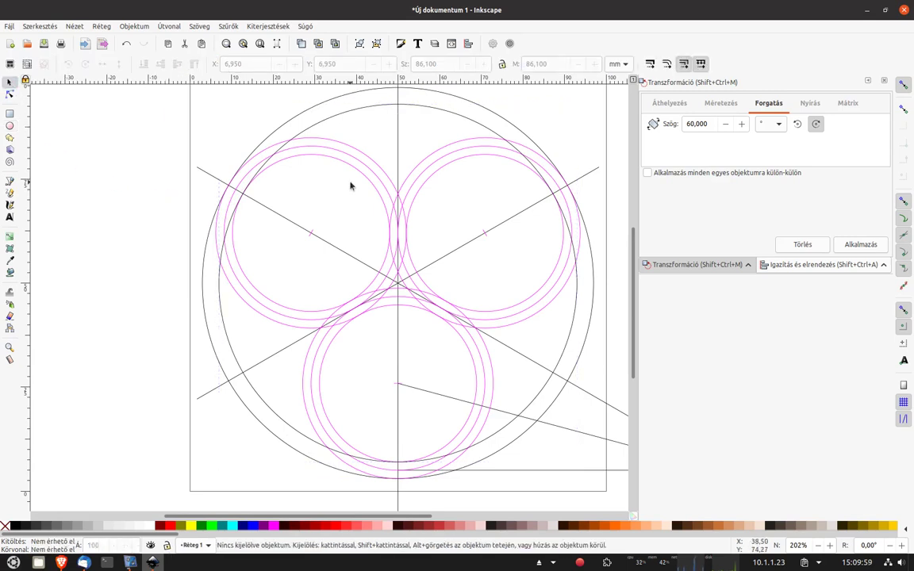
Select and deselect the upper-left, upper-right and bottom lobe circles in turn.
click(362, 167)
key(Escape)
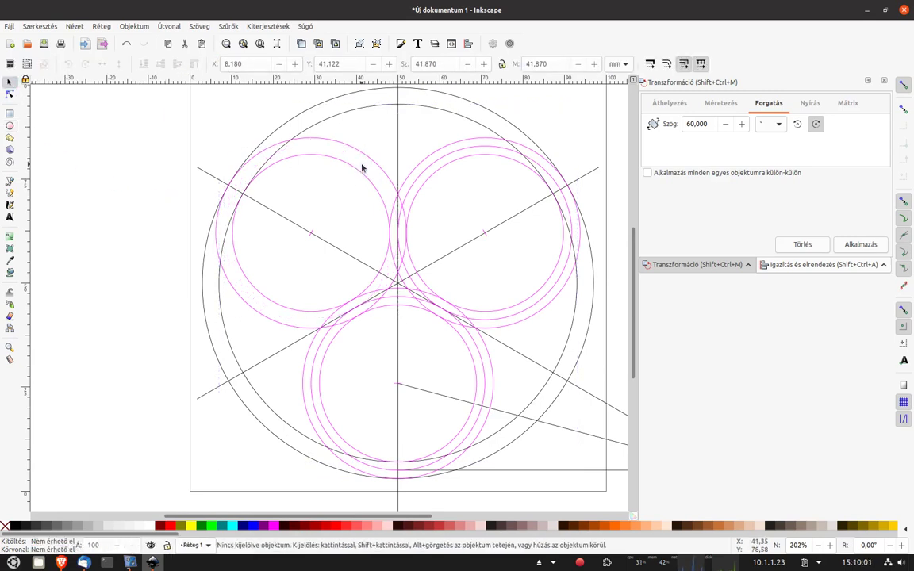
click(460, 154)
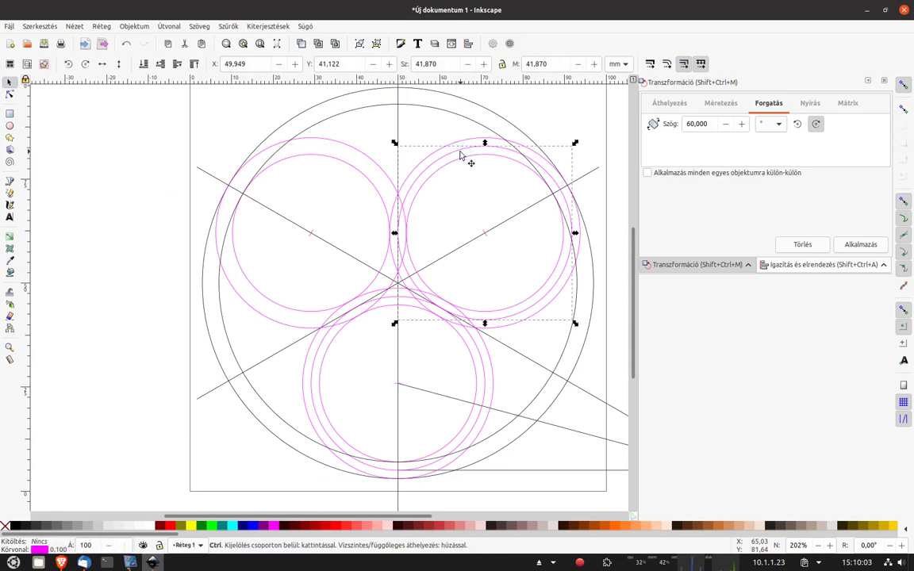
key(Escape)
click(482, 367)
key(Escape)
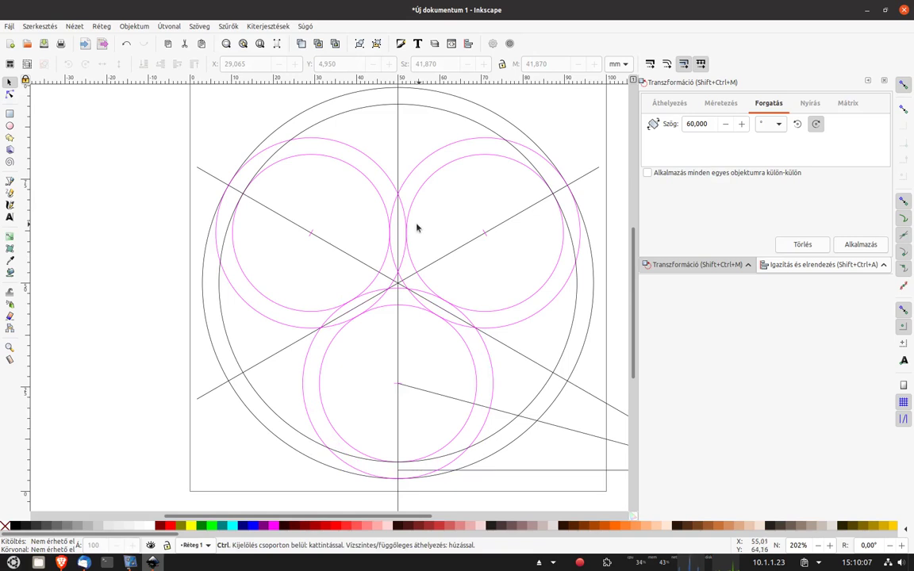
Convert every circle and line in the drawing to paths with Object to Path.
key(ctrl+a)
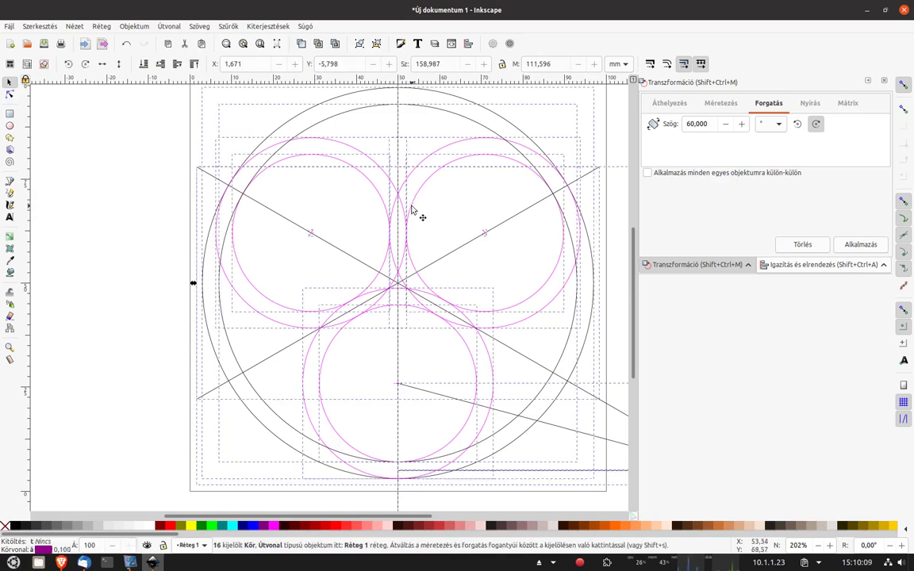
click(163, 27)
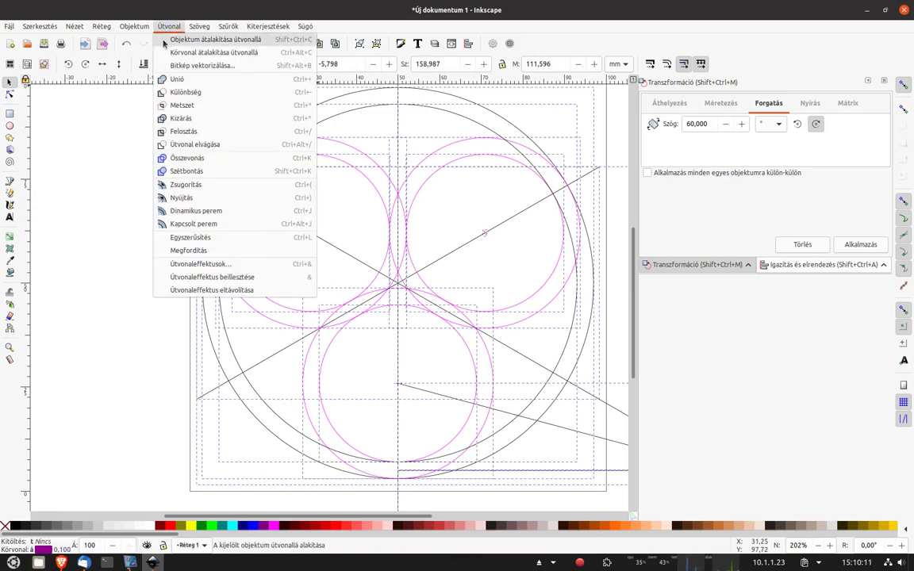
click(167, 42)
click(155, 167)
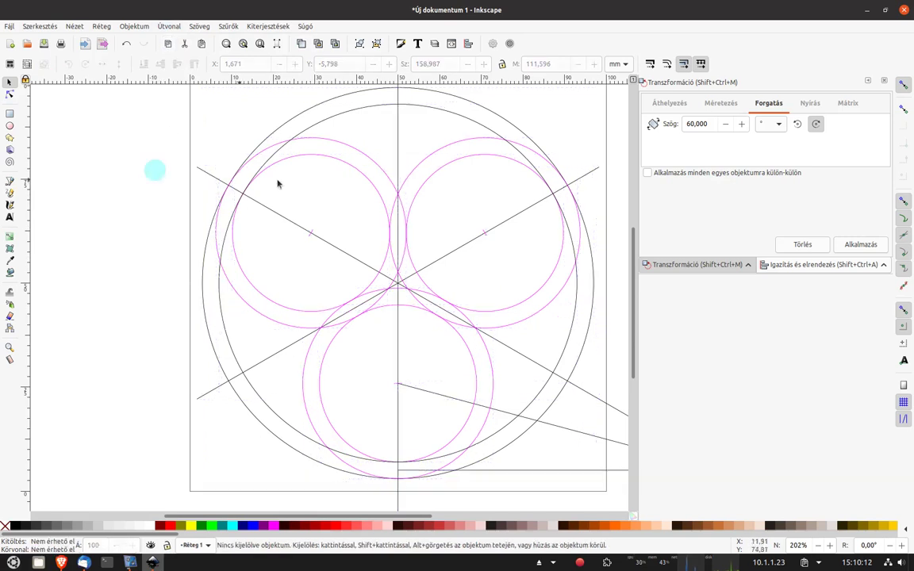
click(326, 138)
Switch the canvas to Outline display mode.
click(10, 95)
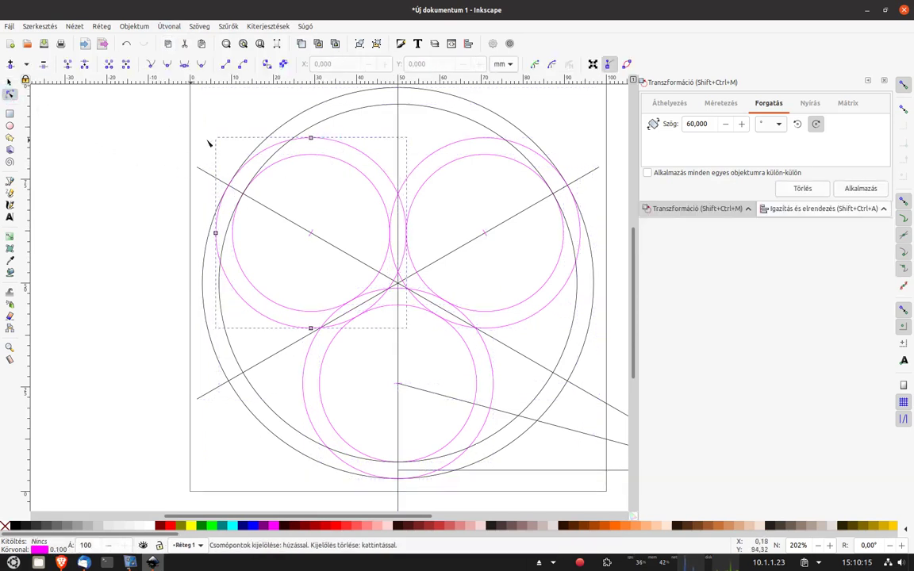
scroll(300, 135, up, 1)
scroll(300, 135, up, 4)
scroll(278, 155, up, 3)
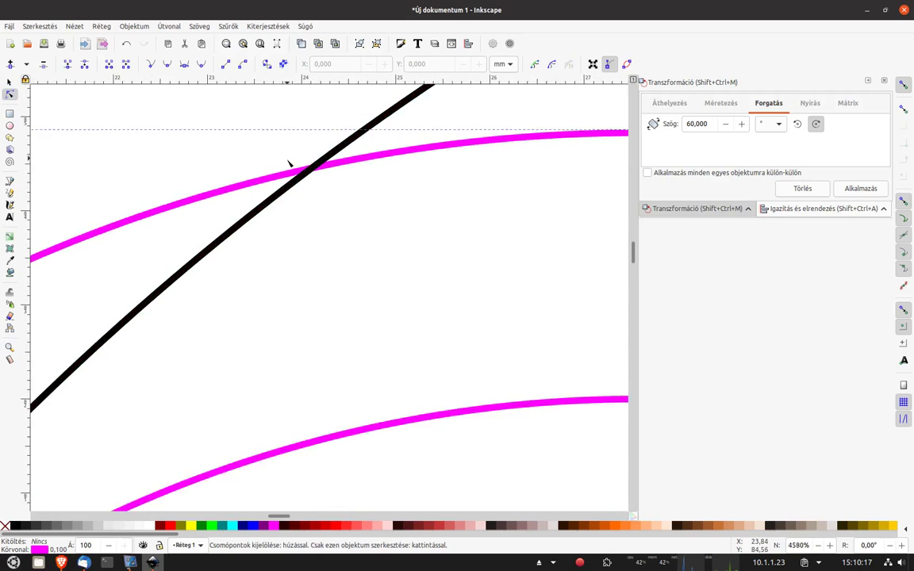
scroll(317, 175, up, 3)
scroll(310, 188, down, 4)
scroll(310, 188, down, 5)
scroll(310, 188, down, 2)
click(79, 27)
mouse_move(105, 52)
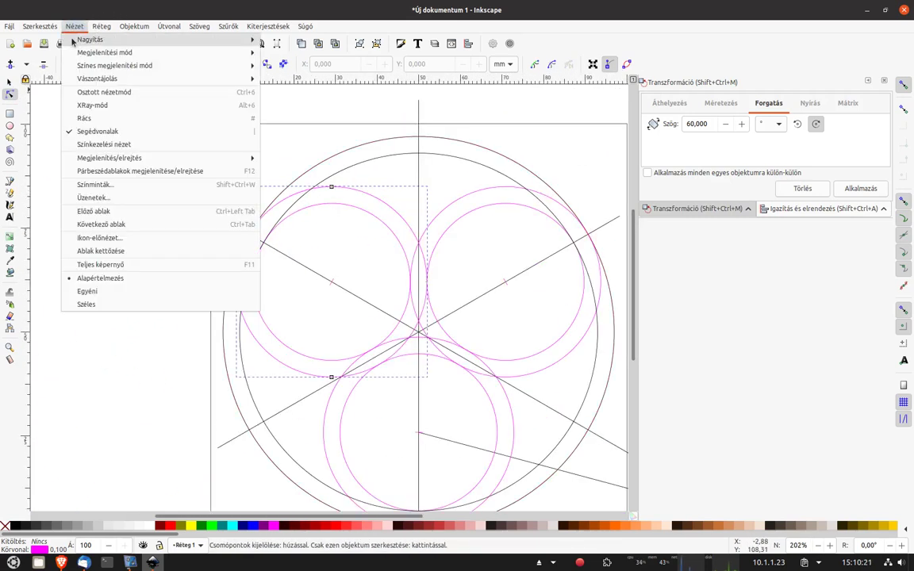
click(302, 91)
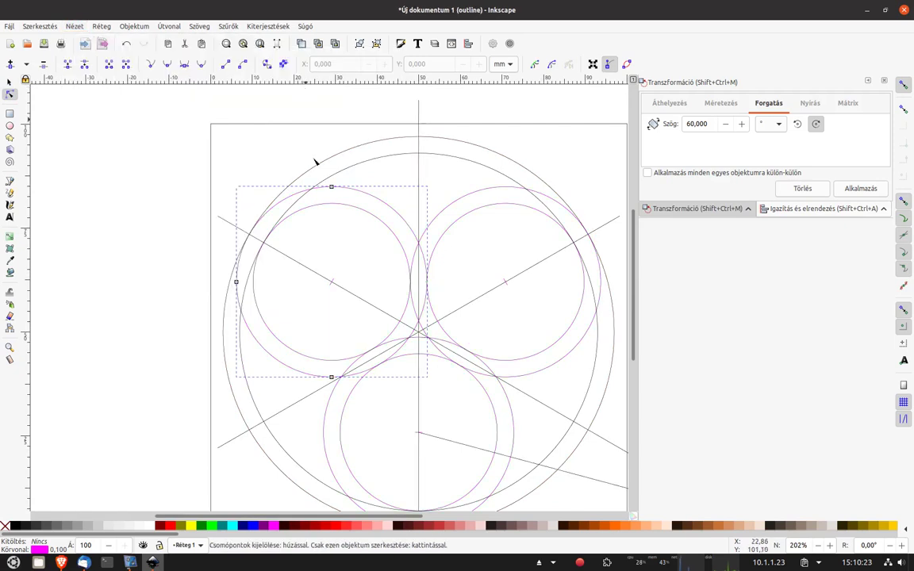
Snap the upper-left circle's node exactly onto the diagonal line crossing.
scroll(316, 166, up, 3)
scroll(317, 214, up, 4)
scroll(301, 242, up, 4)
scroll(286, 230, up, 3)
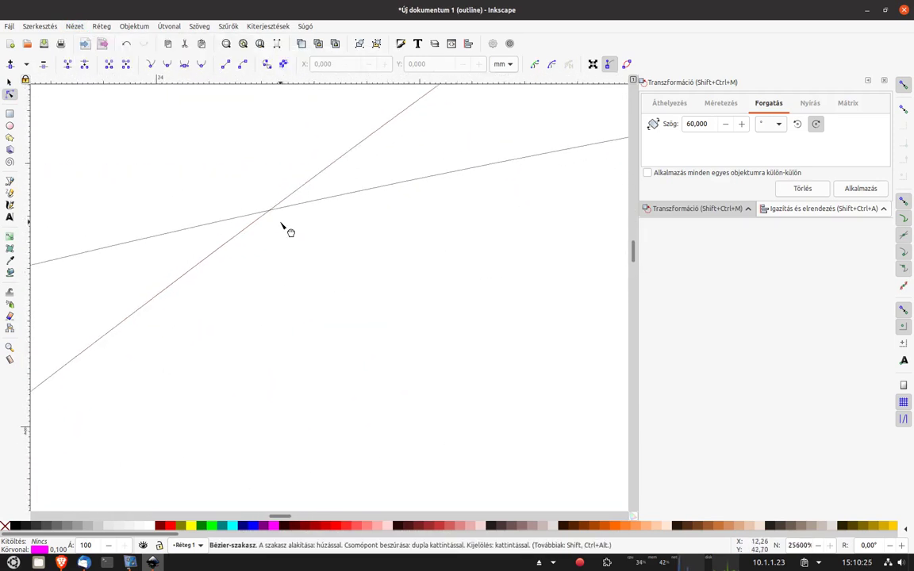
click(279, 208)
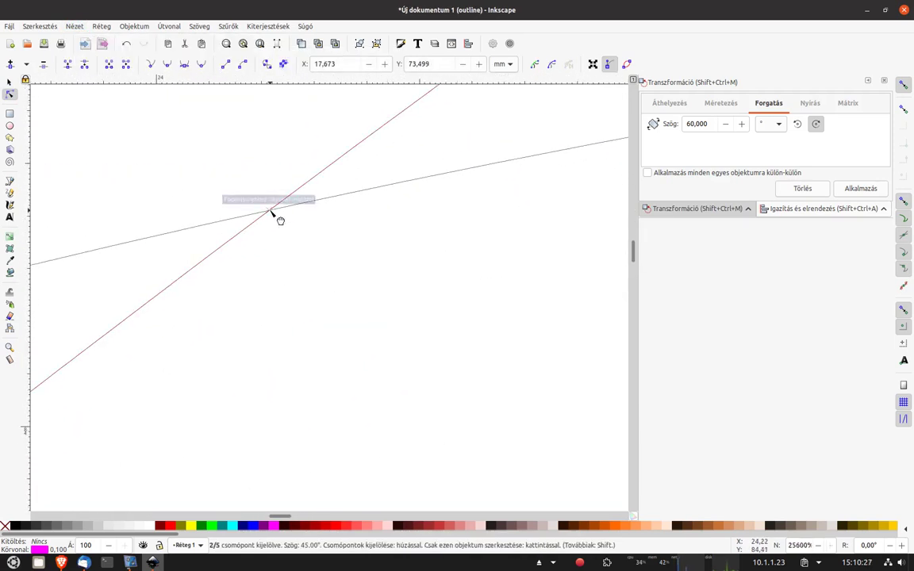
click(274, 214)
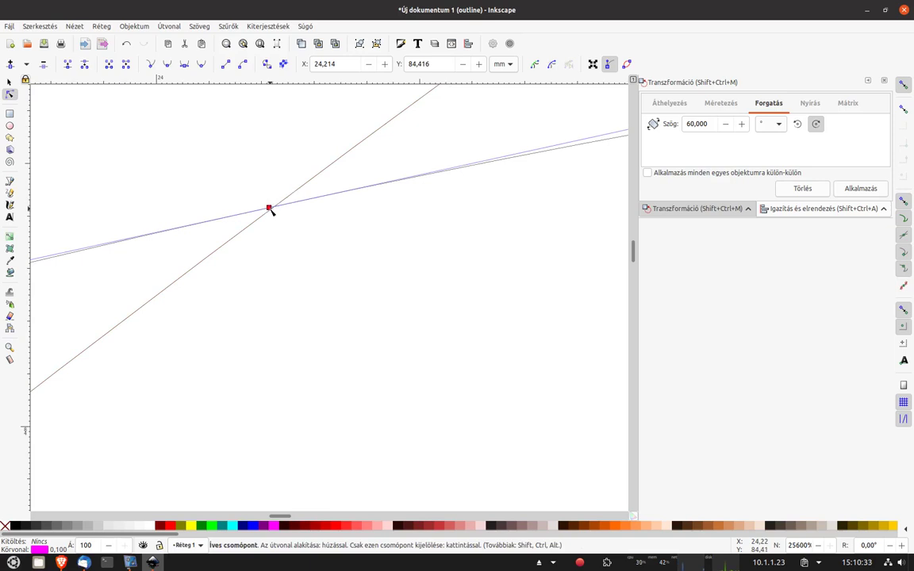
drag(270, 209, 272, 210)
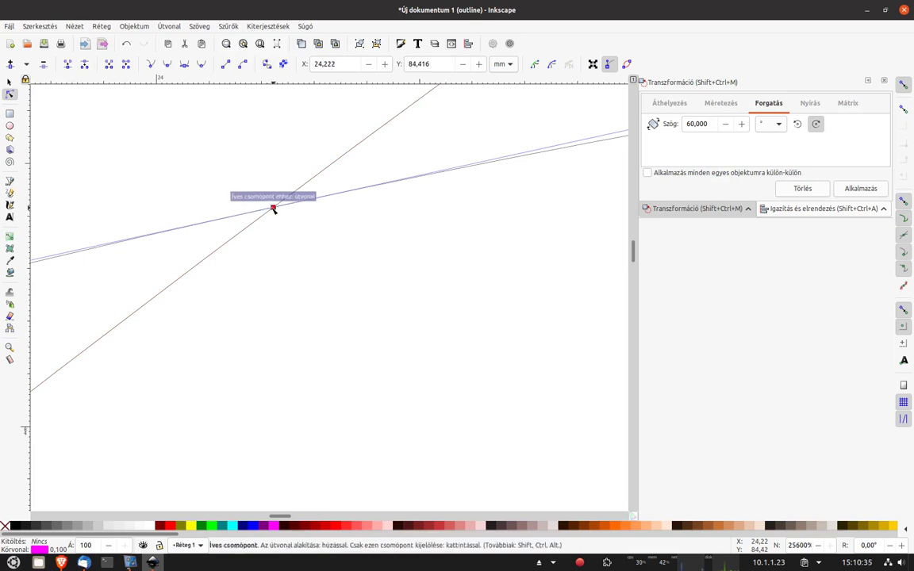
Break the upper-left circle's path at the selected intersection nodes.
ctrl+scroll(188, 290, down, 3)
ctrl+scroll(187, 291, down, 4)
ctrl+scroll(187, 290, down, 3)
scroll(190, 291, down, 1)
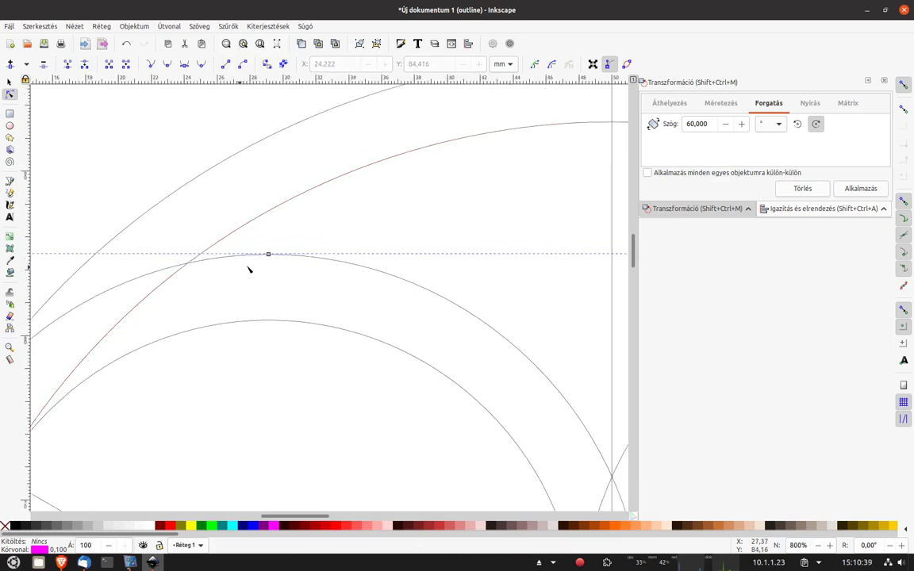
click(282, 256)
scroll(285, 270, down, 3)
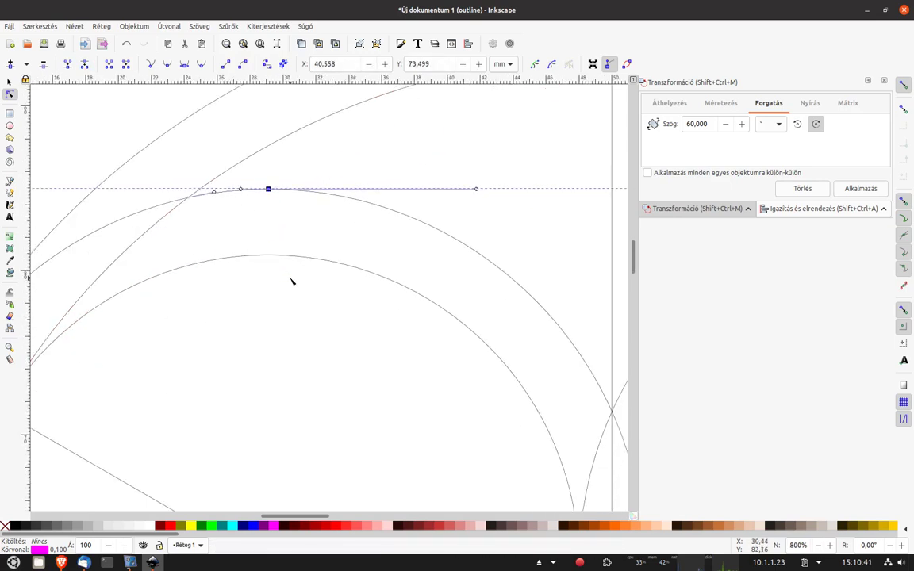
scroll(287, 280, down, 3)
drag(524, 353, 220, 247)
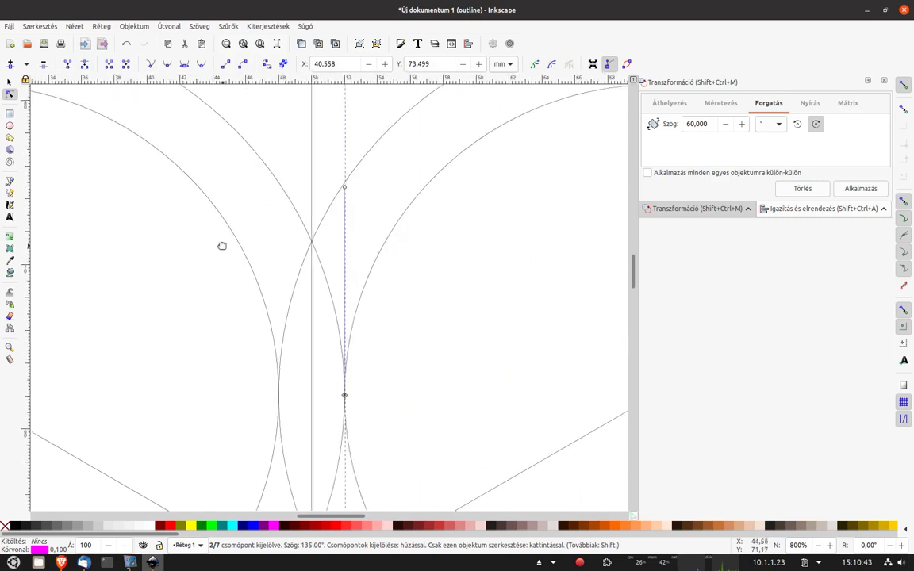
drag(326, 374, 370, 403)
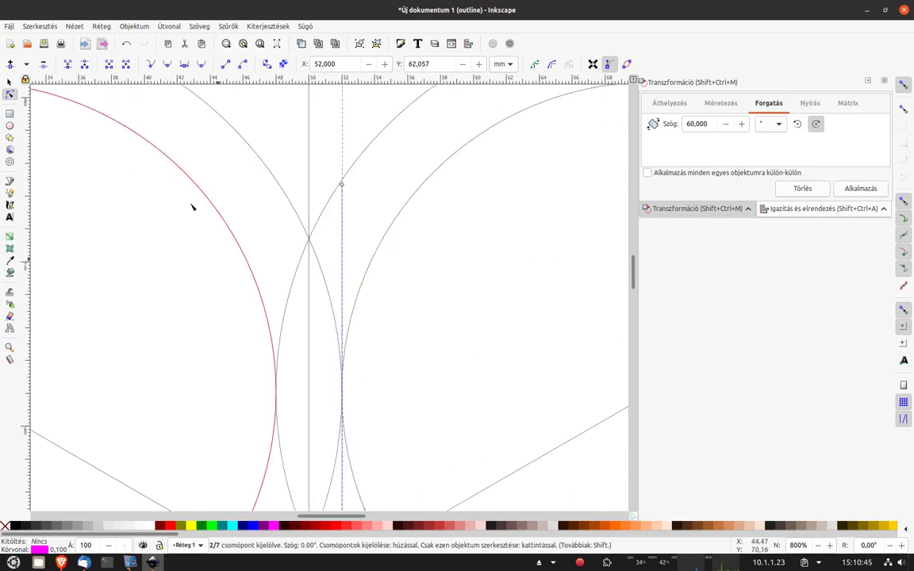
click(85, 64)
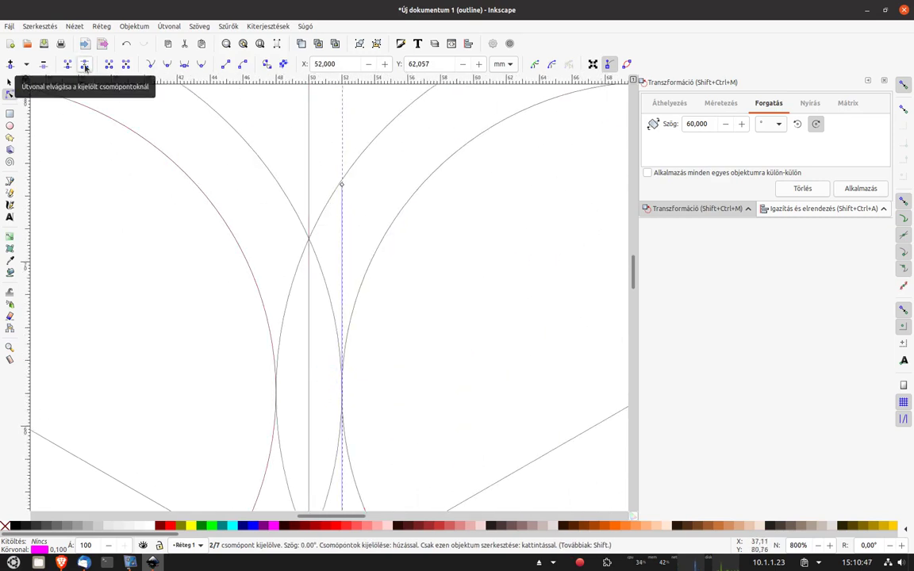
Select the resulting upper-left arc piece to check the split.
key(s)
ctrl+scroll(290, 185, down, 1)
ctrl+scroll(261, 182, down, 3)
click(238, 157)
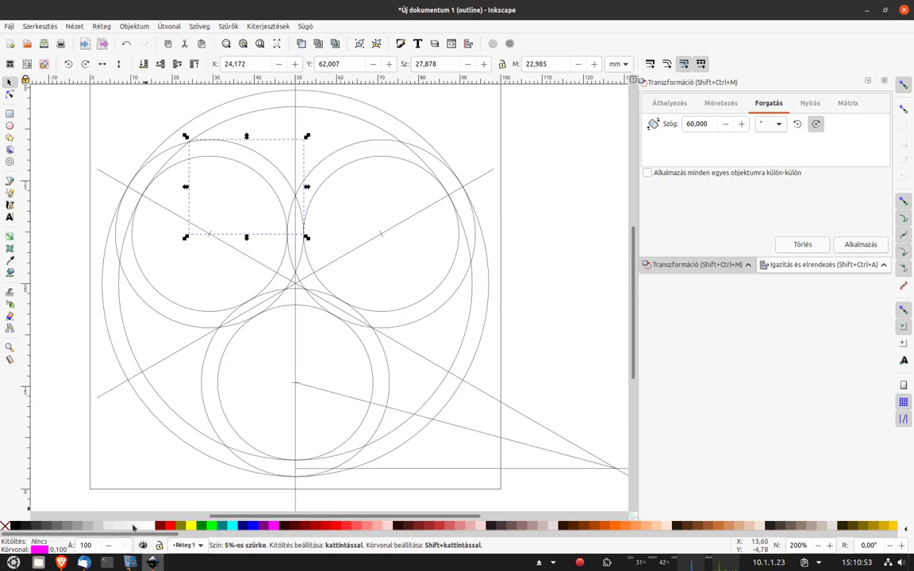
click(405, 257)
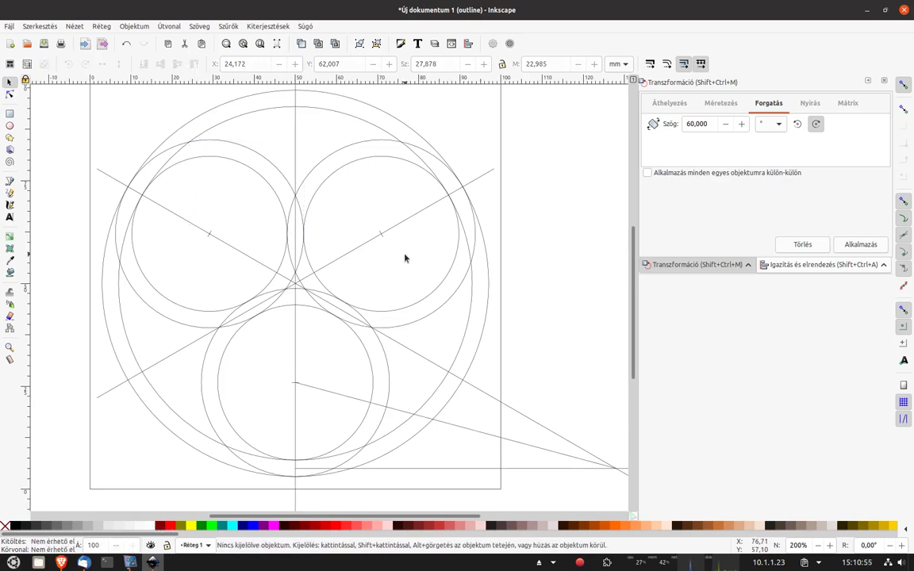
Add a node to the upper-right circle snapped onto its crossing path, giving seven nodes.
click(454, 297)
click(10, 94)
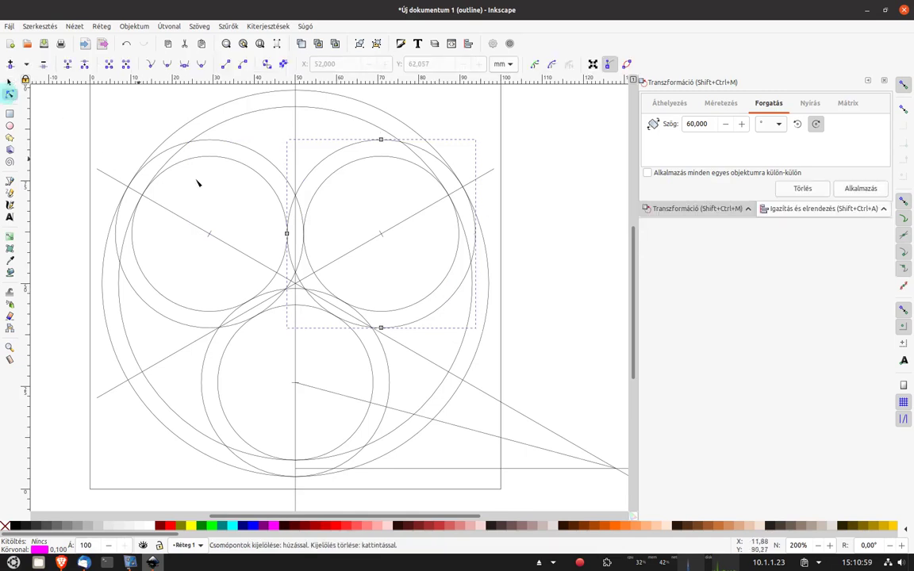
scroll(435, 255, up, 3)
scroll(463, 257, up, 2)
scroll(524, 300, up, 1)
scroll(521, 245, up, 1)
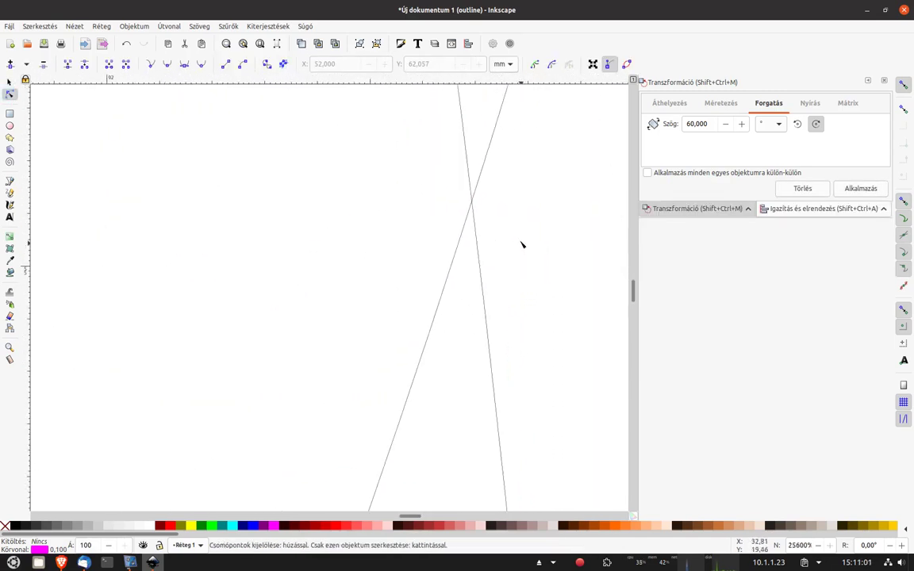
click(473, 207)
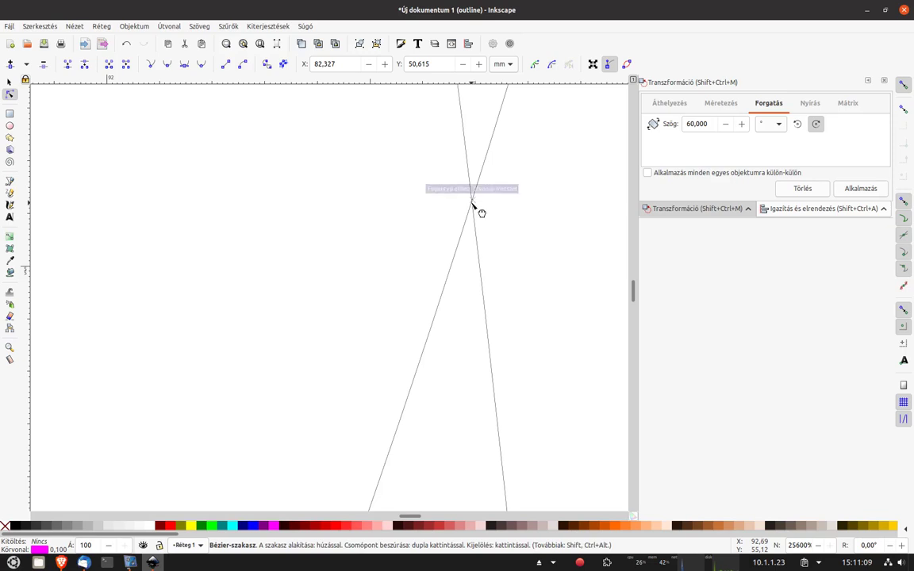
double_click(472, 203)
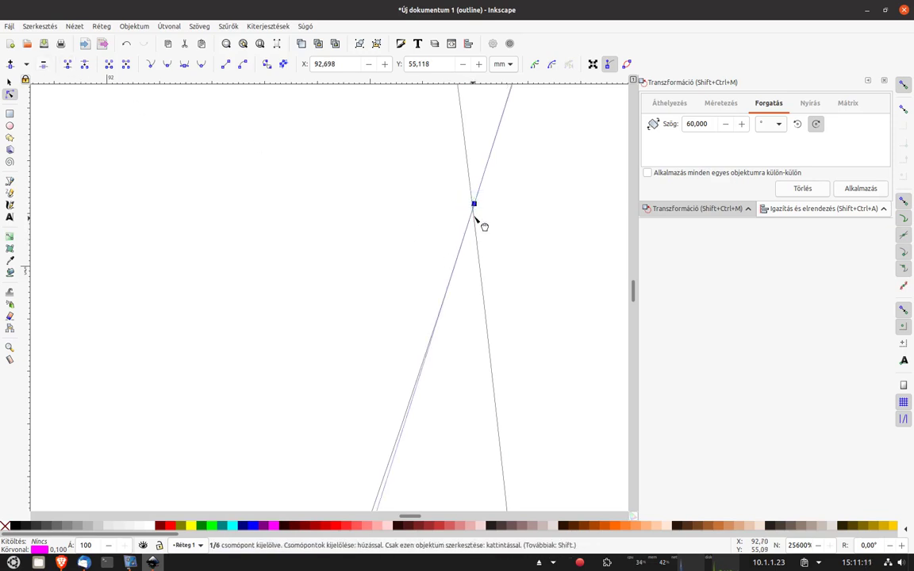
drag(473, 205, 472, 204)
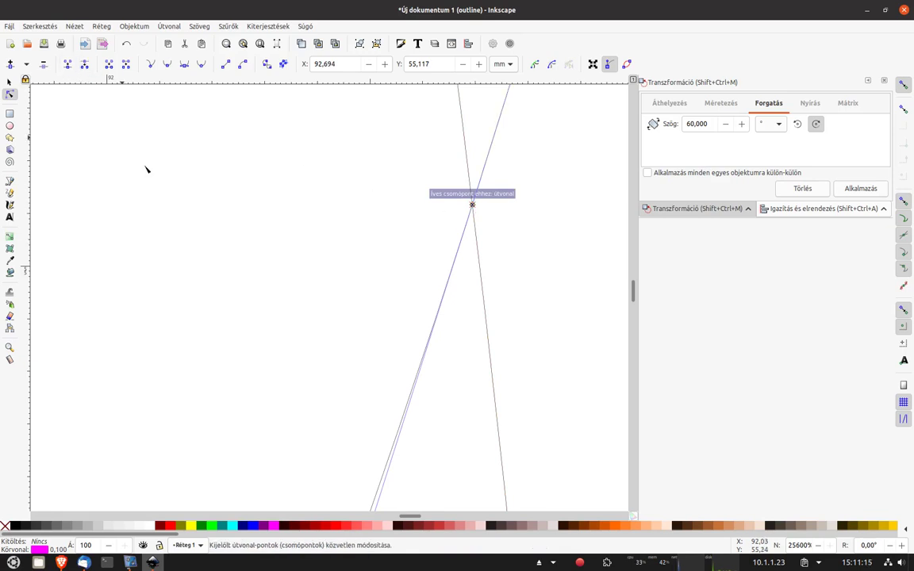
scroll(321, 365, down, 5)
scroll(320, 363, down, 5)
scroll(321, 365, down, 4)
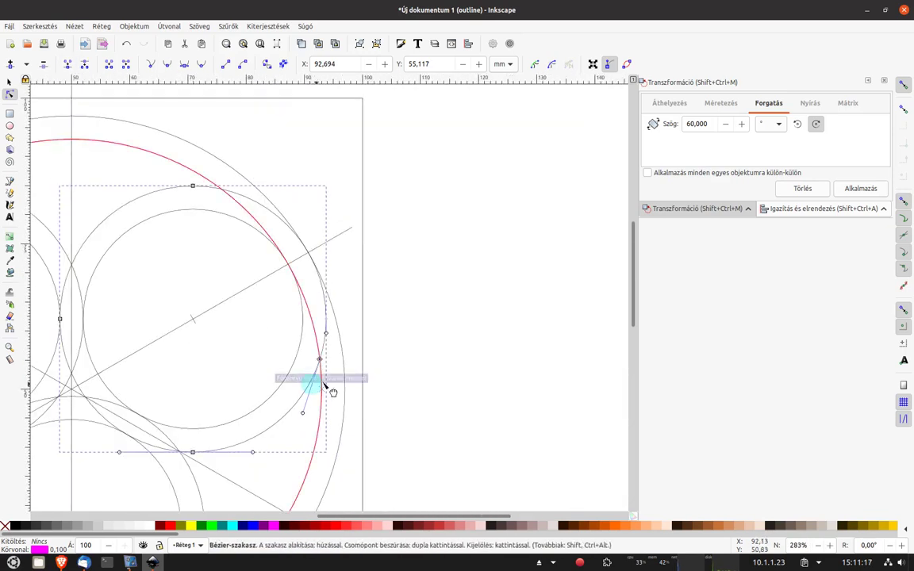
scroll(326, 383, up, 1)
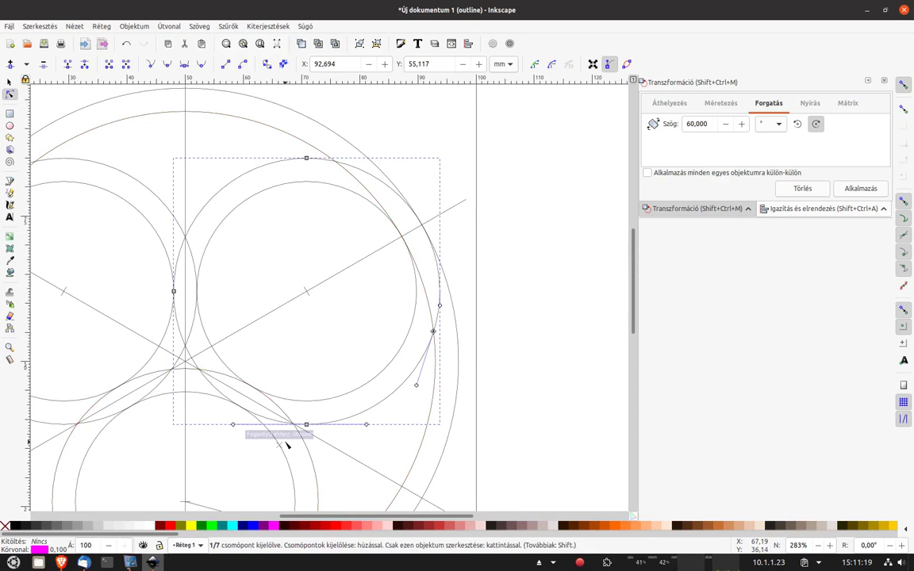
scroll(254, 429, up, 2)
scroll(233, 412, up, 2)
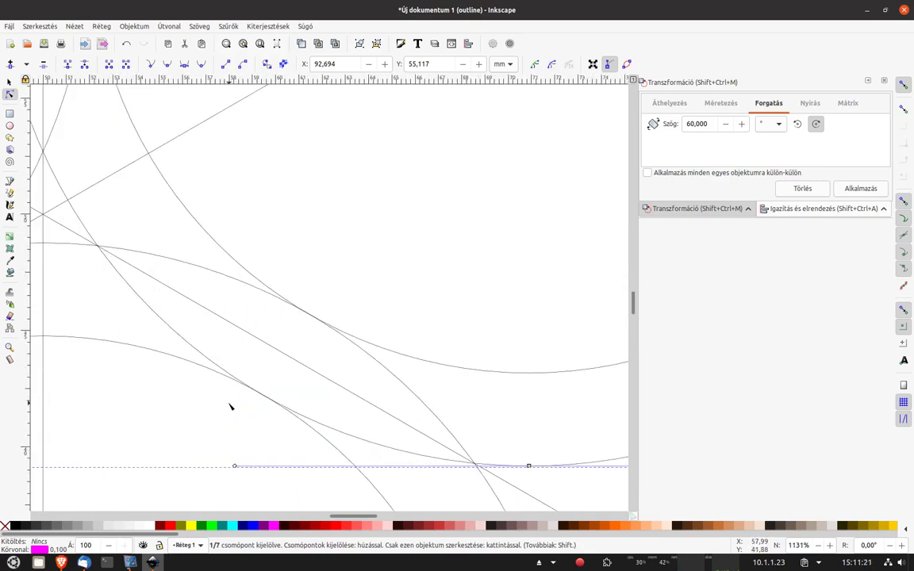
scroll(230, 407, down, 3)
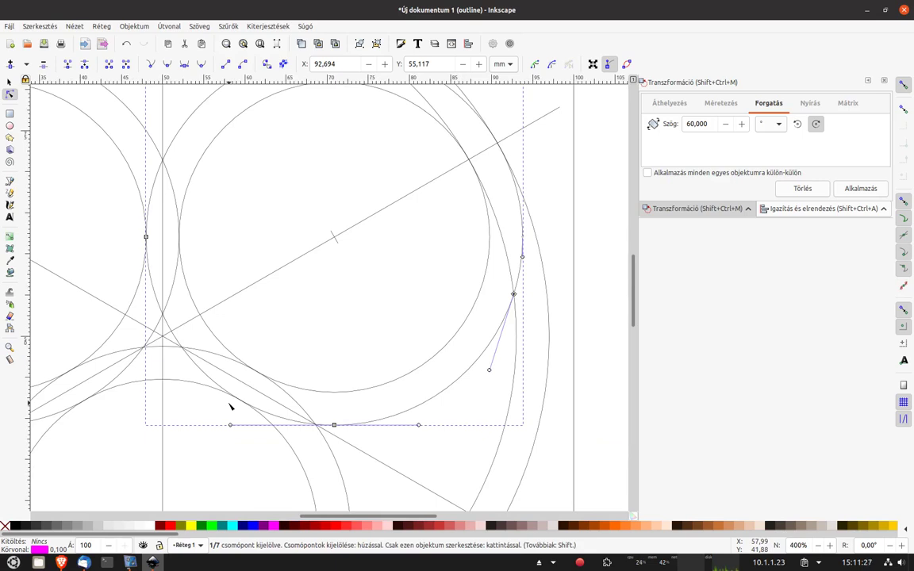
Add a node at the line crossing on the neighbouring circle and break the path there.
click(190, 302)
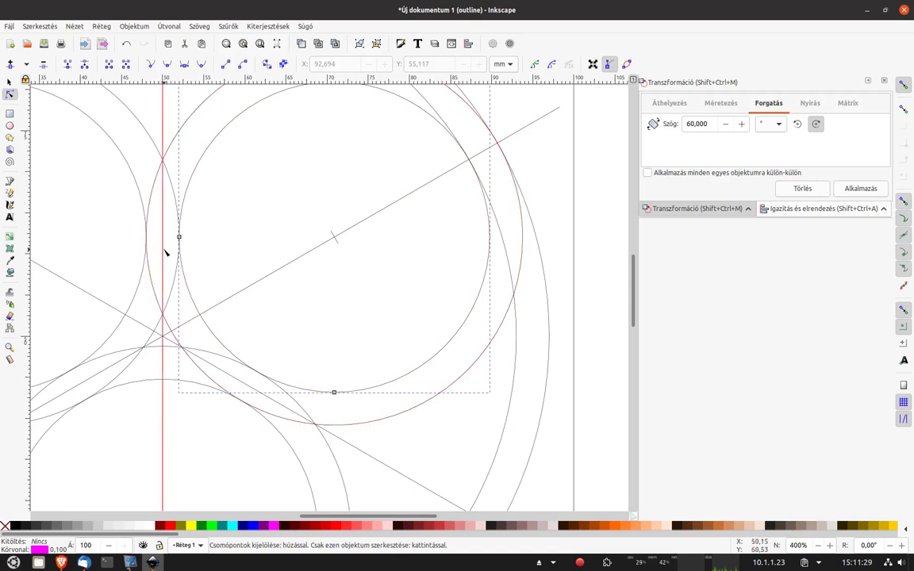
scroll(166, 253, up, 1)
click(185, 231)
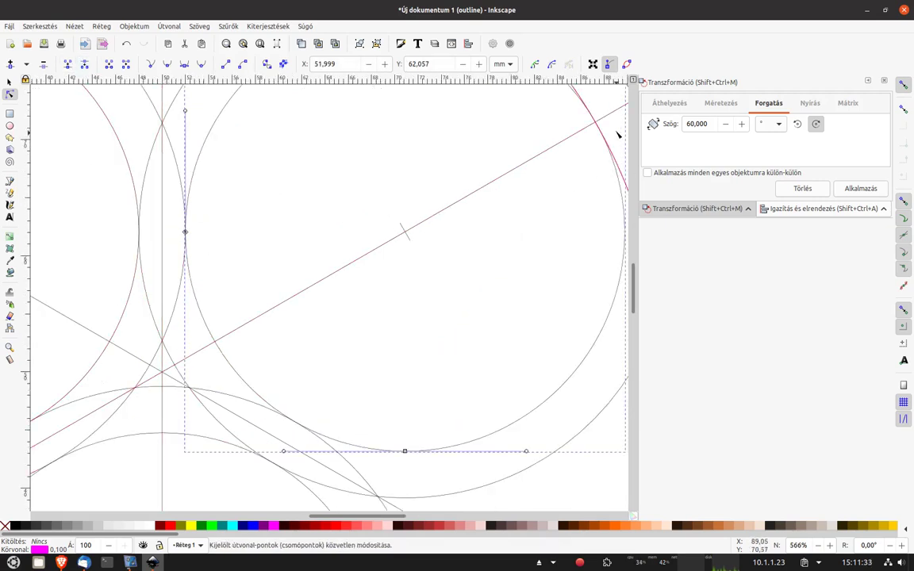
scroll(617, 127, up, 1)
drag(616, 132, 435, 273)
scroll(420, 274, up, 2)
scroll(413, 276, up, 3)
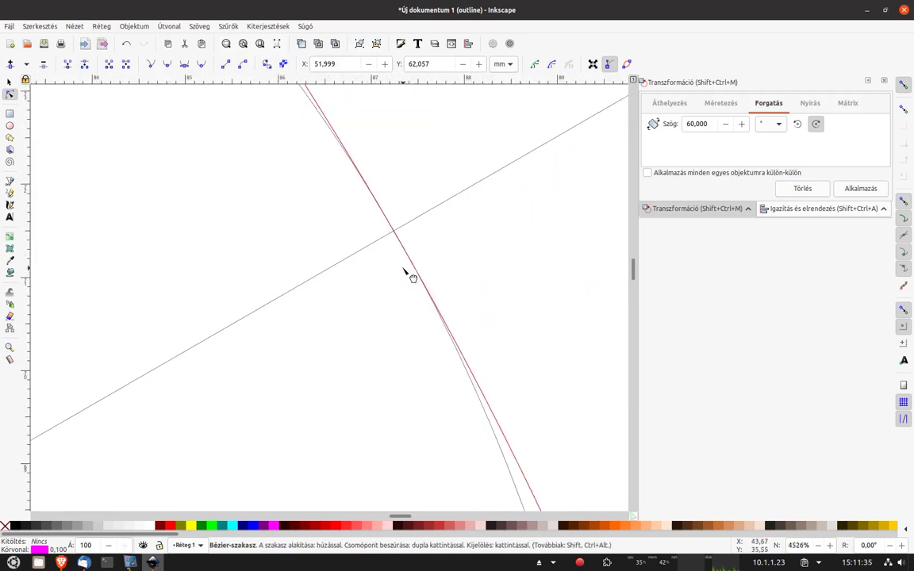
drag(475, 384, 478, 387)
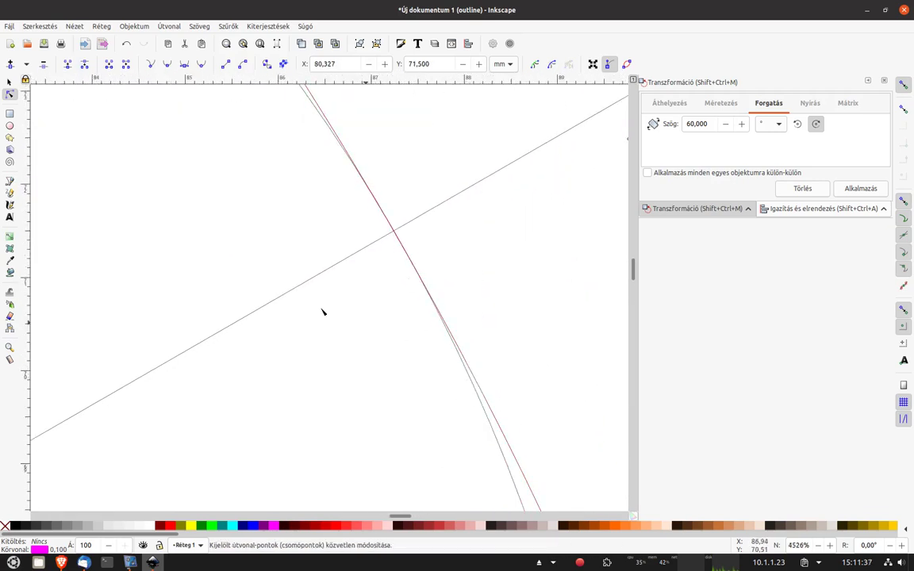
drag(190, 179, 426, 253)
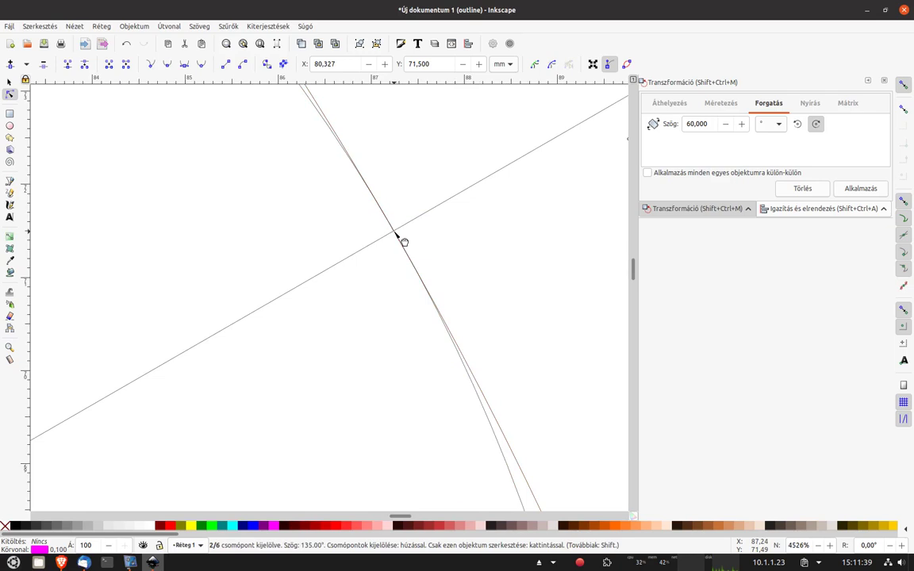
double_click(395, 231)
click(84, 66)
key(Escape)
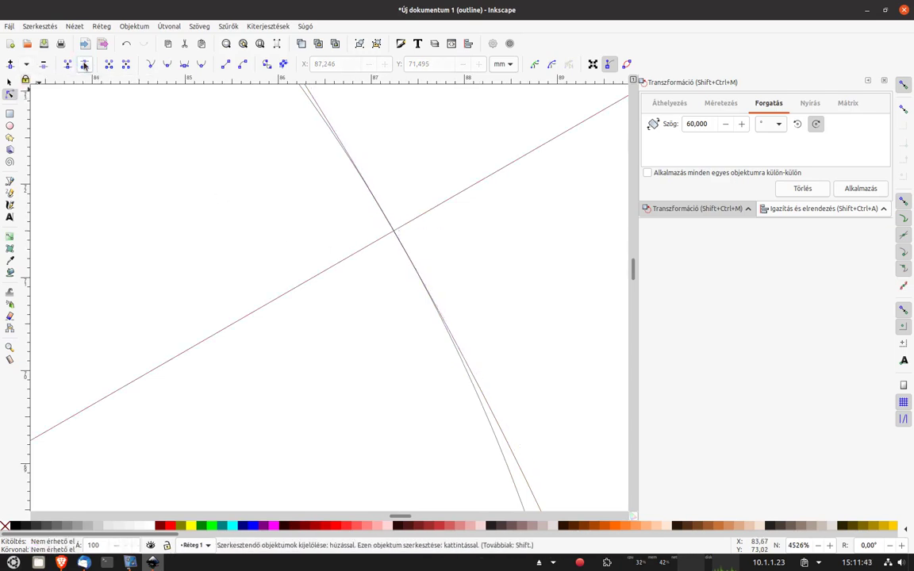
Snap a node of the upper-right lobe circle exactly onto its line intersection.
scroll(404, 183, down, 3)
scroll(312, 268, down, 3)
scroll(287, 268, down, 2)
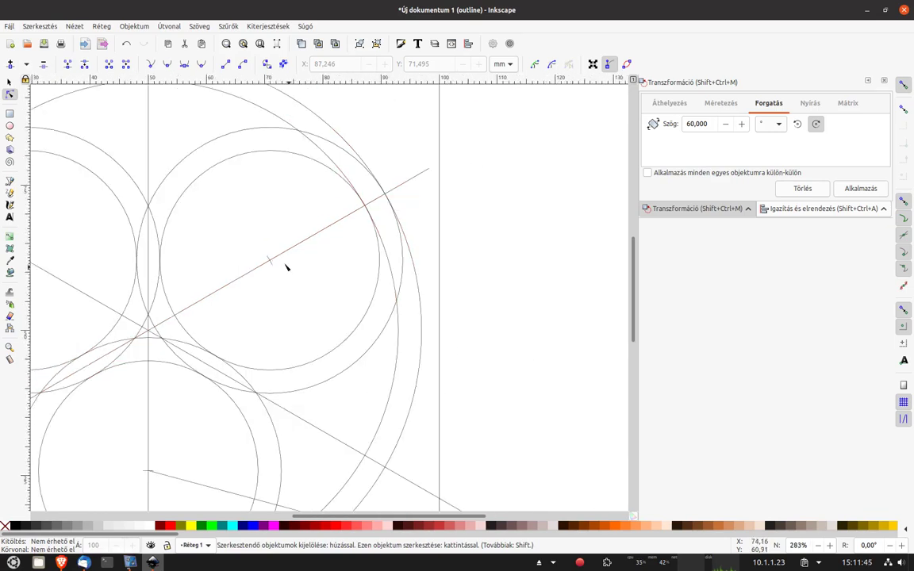
drag(260, 216, 428, 299)
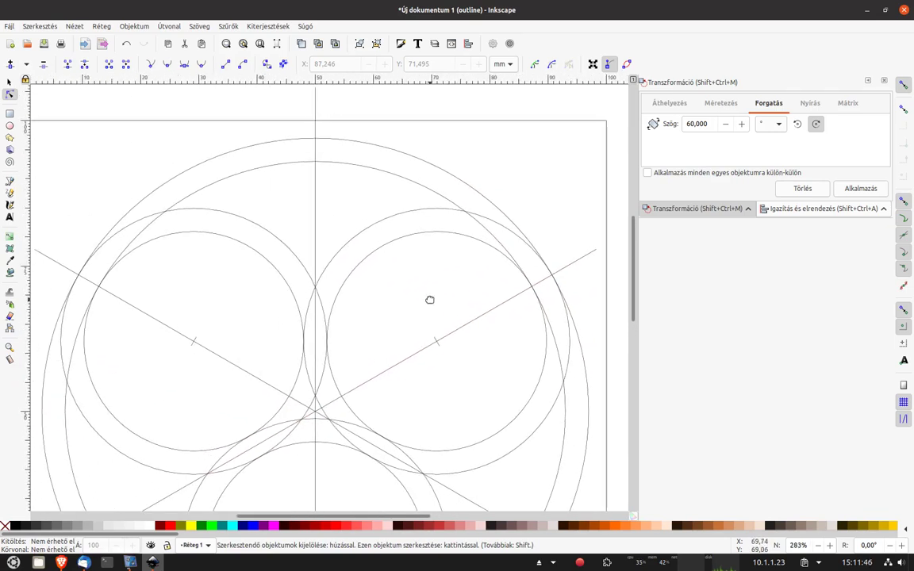
click(298, 168)
scroll(150, 214, up, 1)
scroll(153, 219, up, 4)
scroll(186, 221, up, 3)
scroll(158, 236, up, 3)
scroll(140, 184, up, 2)
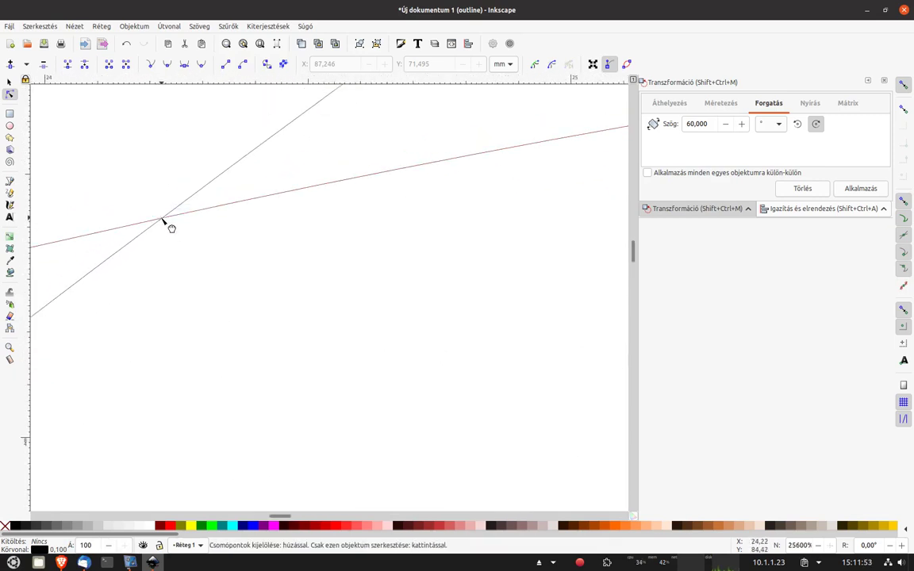
click(163, 219)
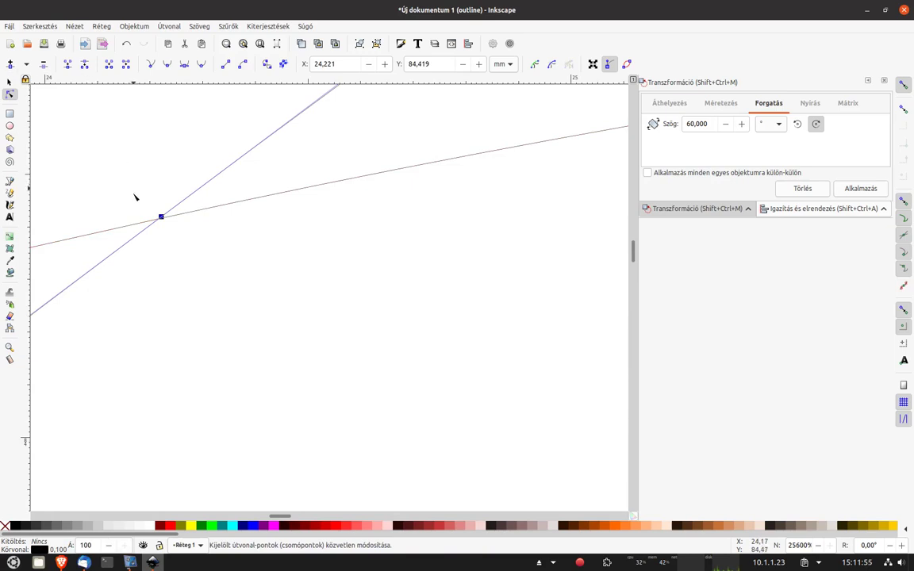
drag(161, 219, 162, 217)
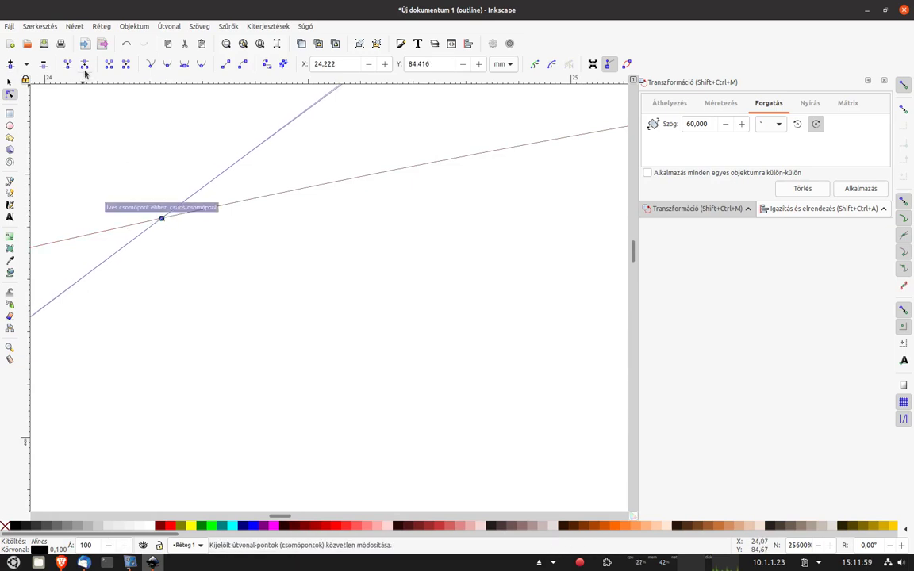
Move the second node onto its intersection and break the circle, separating the upper arc.
scroll(211, 330, down, 3)
scroll(206, 314, down, 4)
scroll(207, 306, down, 4)
scroll(403, 376, down, 2)
scroll(593, 396, up, 4)
scroll(560, 342, up, 2)
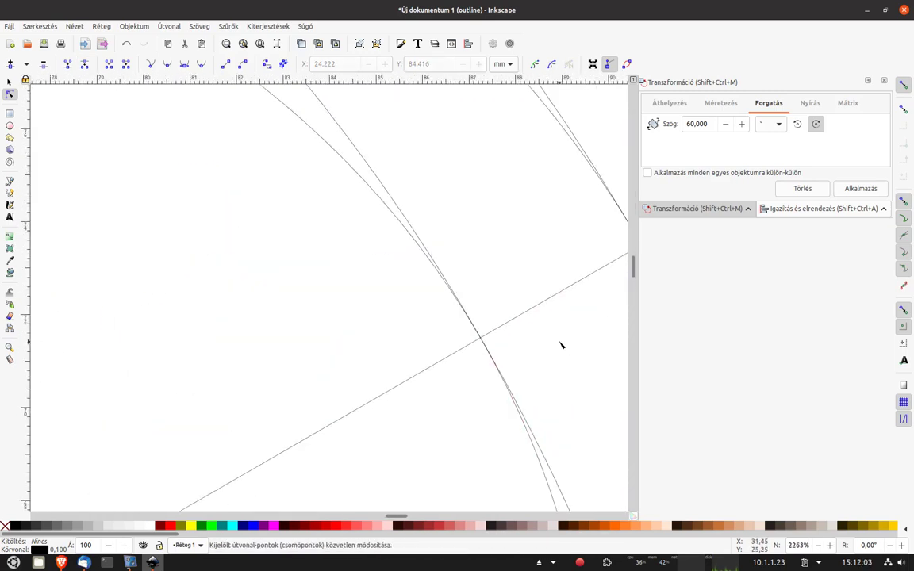
click(406, 217)
drag(405, 218, 480, 339)
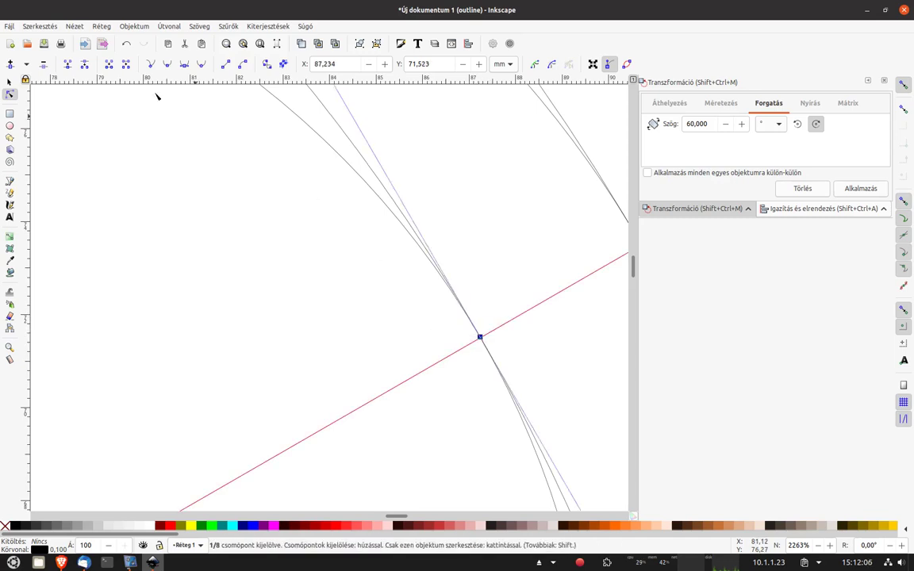
click(84, 65)
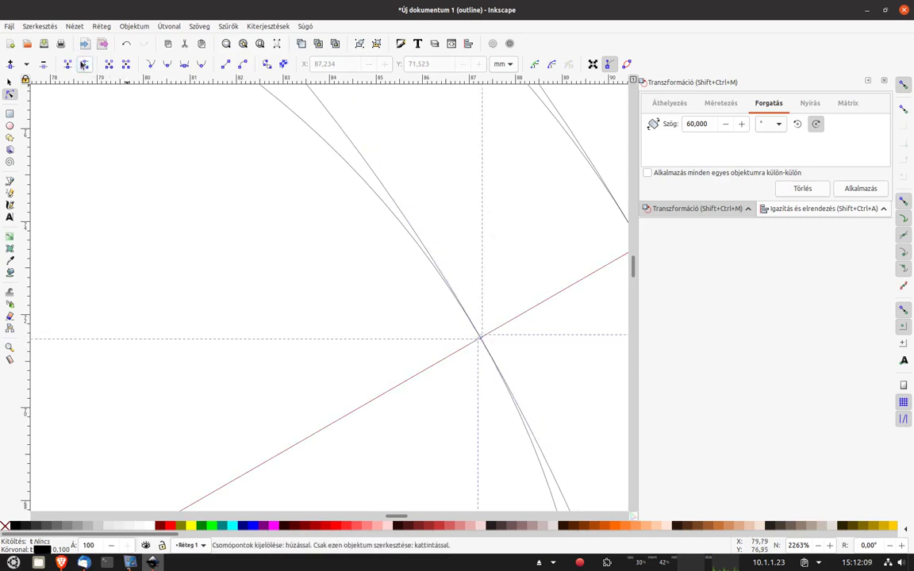
scroll(257, 128, down, 2)
scroll(190, 207, down, 2)
scroll(189, 208, down, 2)
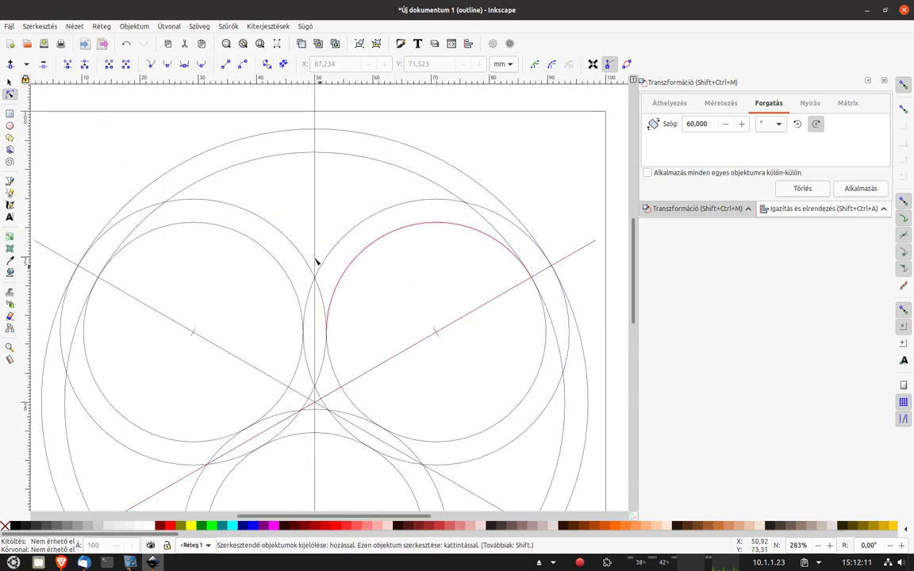
Combine the left, upper and lower-right arcs into a single path with Ctrl+K.
click(257, 218)
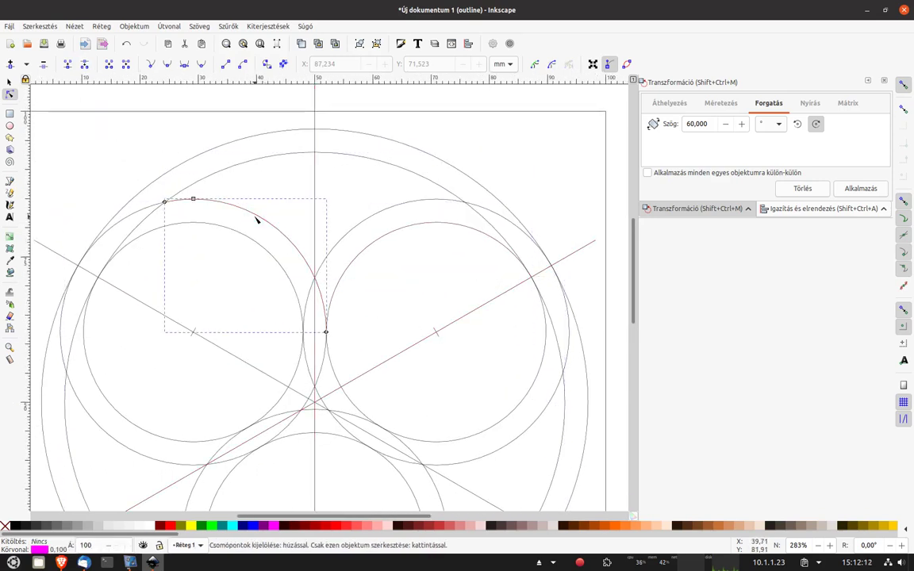
shift+click(266, 162)
shift+click(520, 407)
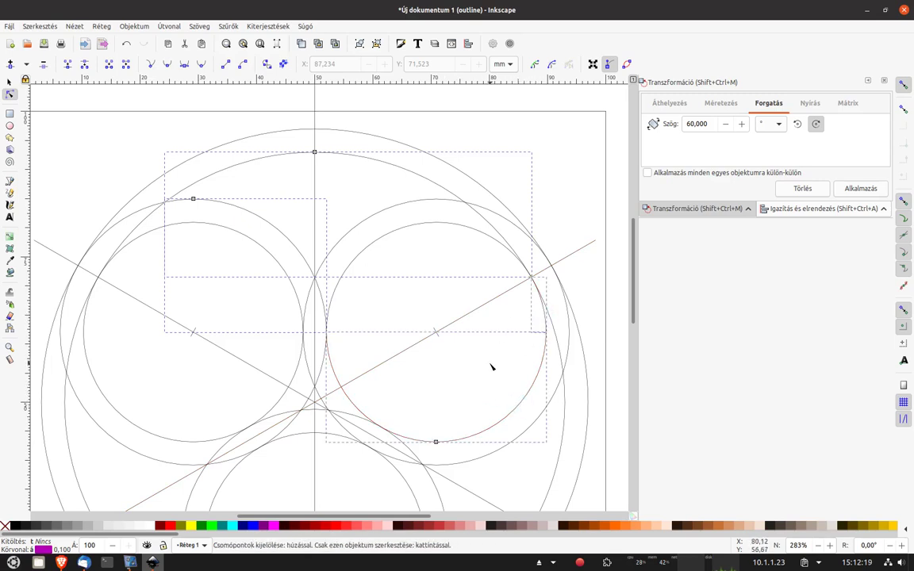
key(ctrl+k)
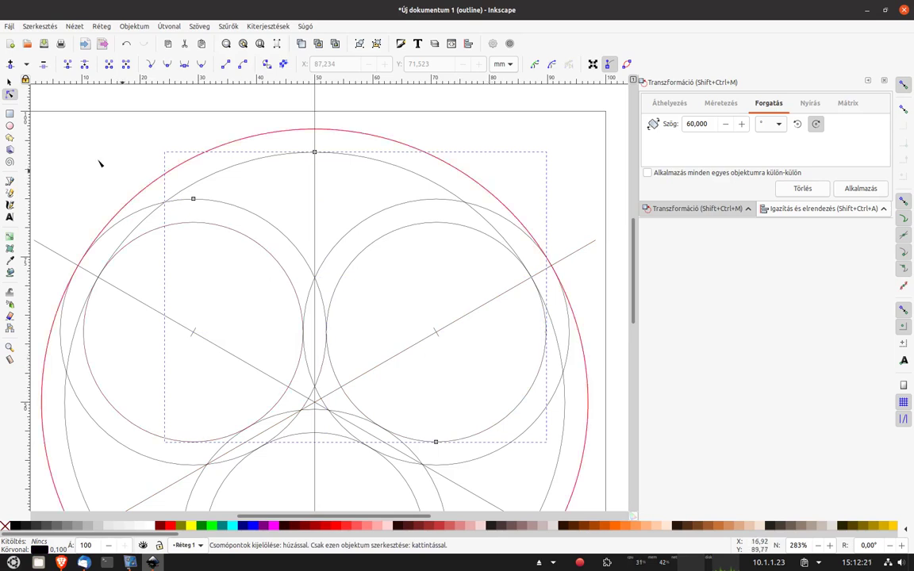
Join the pairs of end nodes at the left and right joints of the combined path.
drag(153, 188, 178, 211)
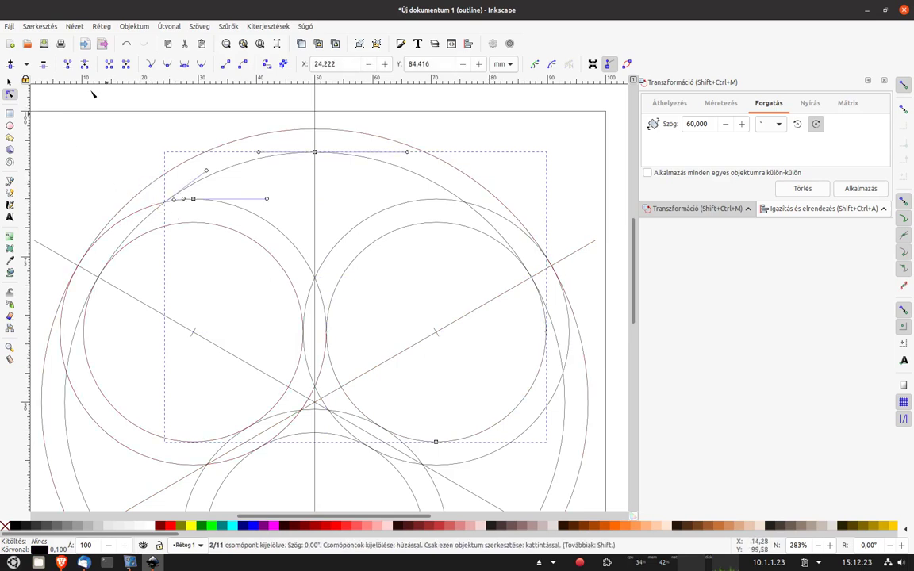
click(69, 68)
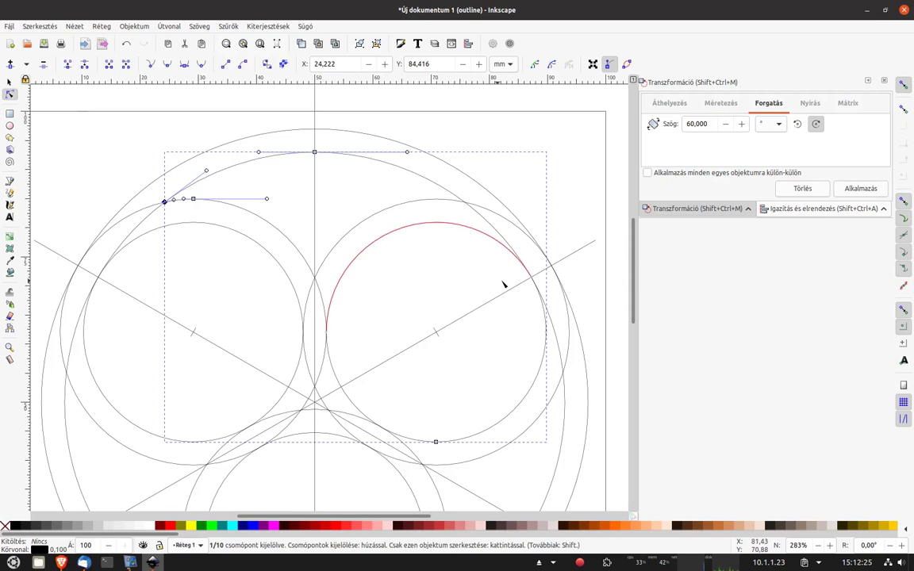
mouse_move(544, 269)
mouse_down()
mouse_move(526, 294)
mouse_move(555, 353)
mouse_up()
click(68, 64)
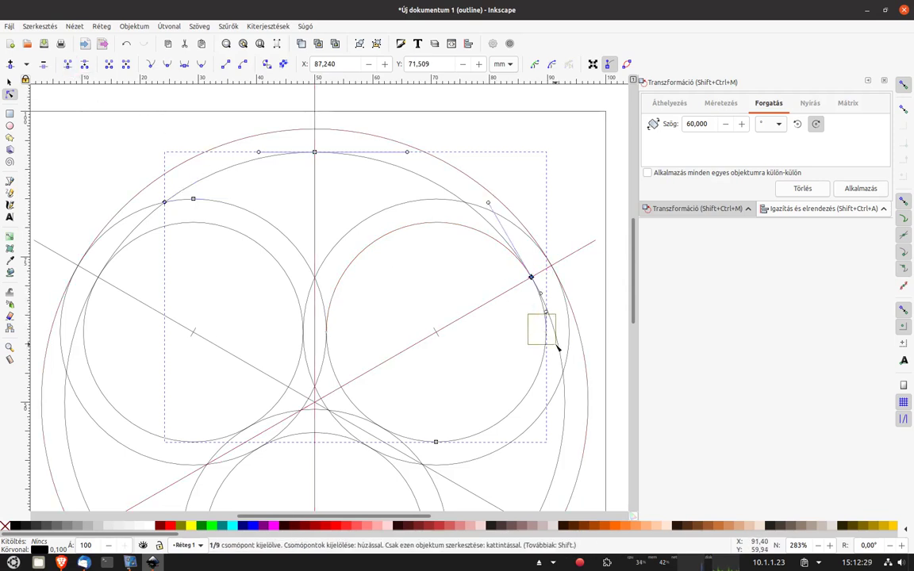
click(68, 65)
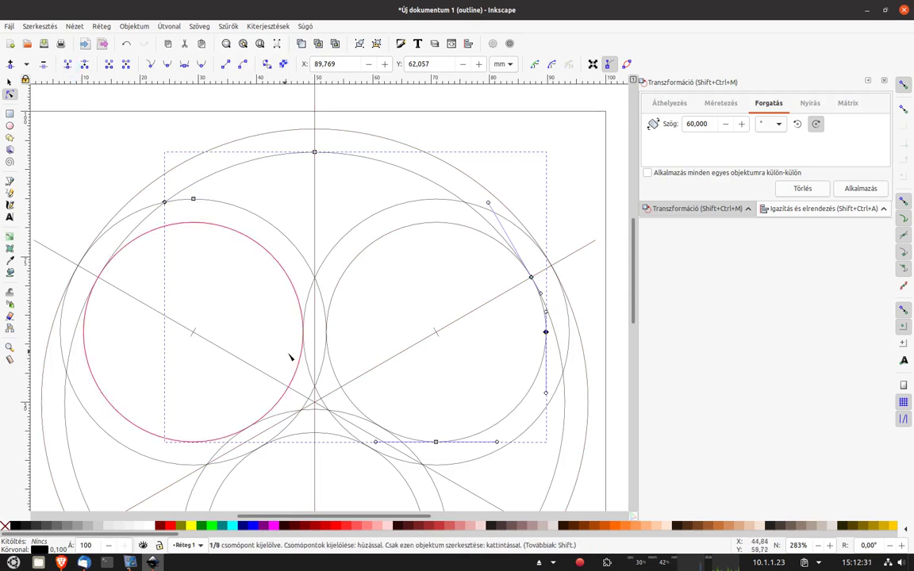
drag(341, 348, 342, 349)
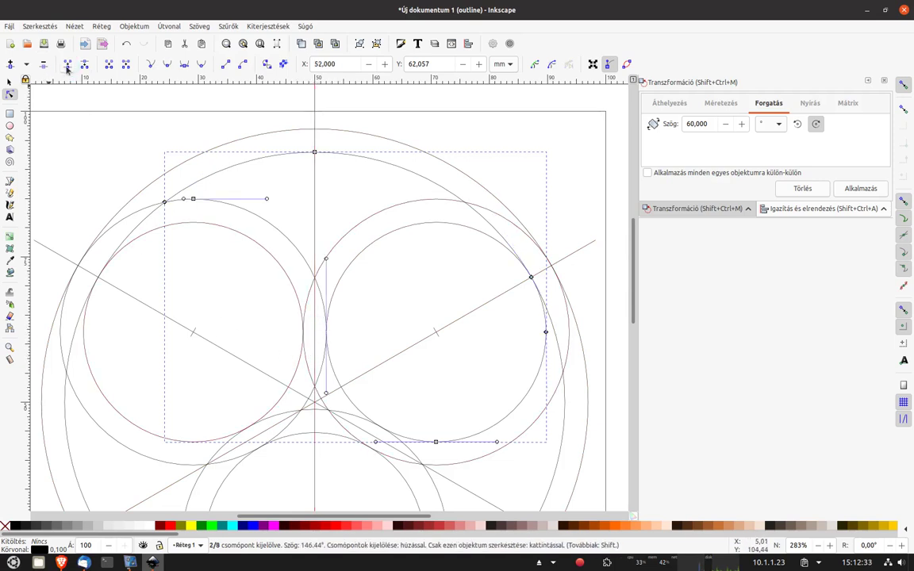
Switch the display to Normal mode and give the combined path a red stroke.
click(73, 26)
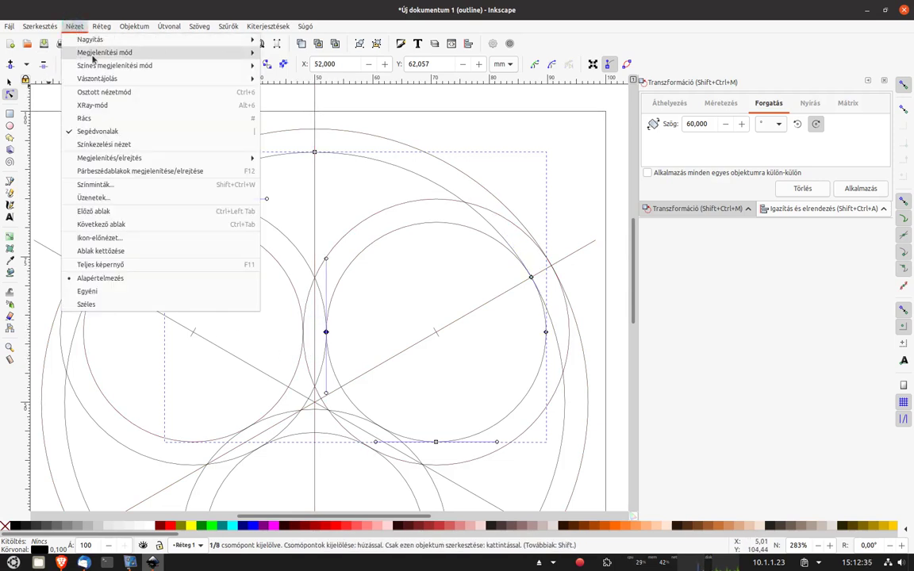
click(317, 67)
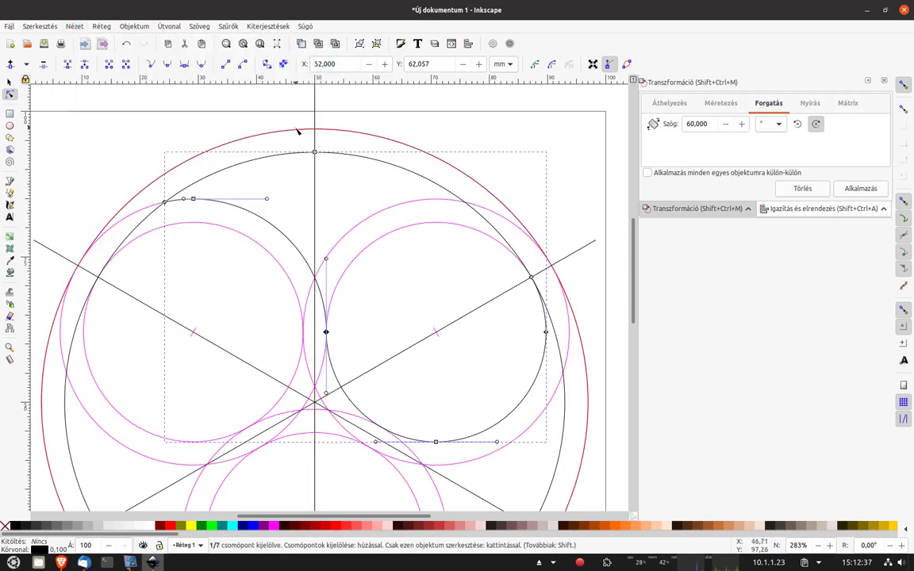
mouse_move(152, 562)
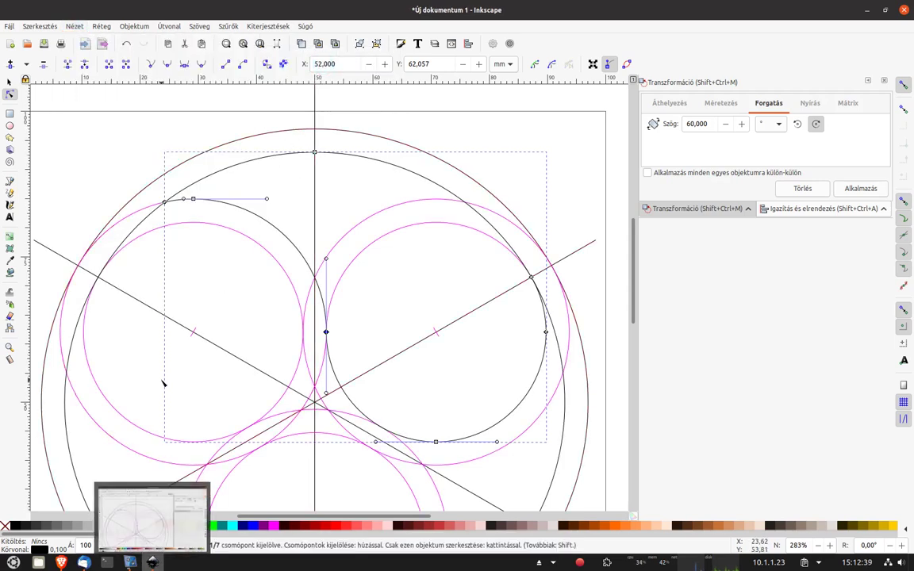
right_click(173, 525)
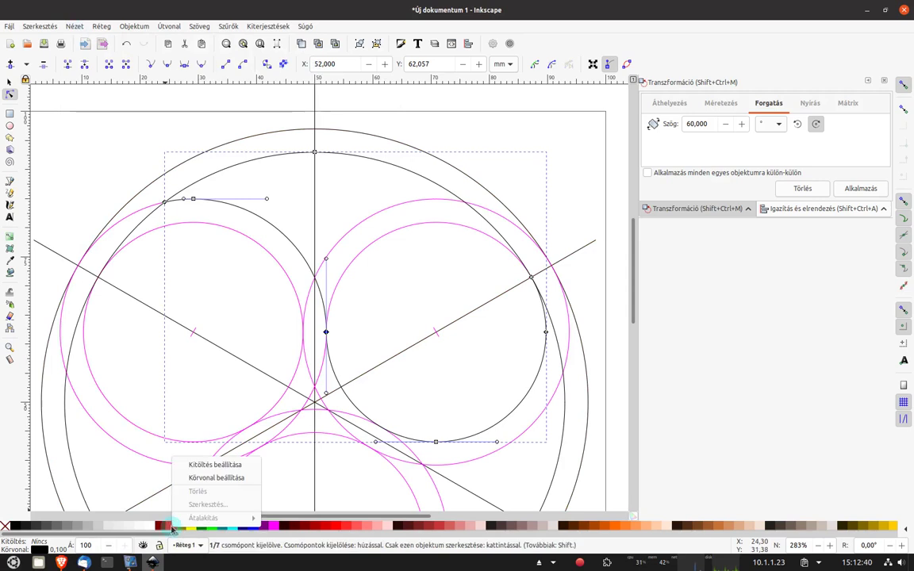
click(199, 480)
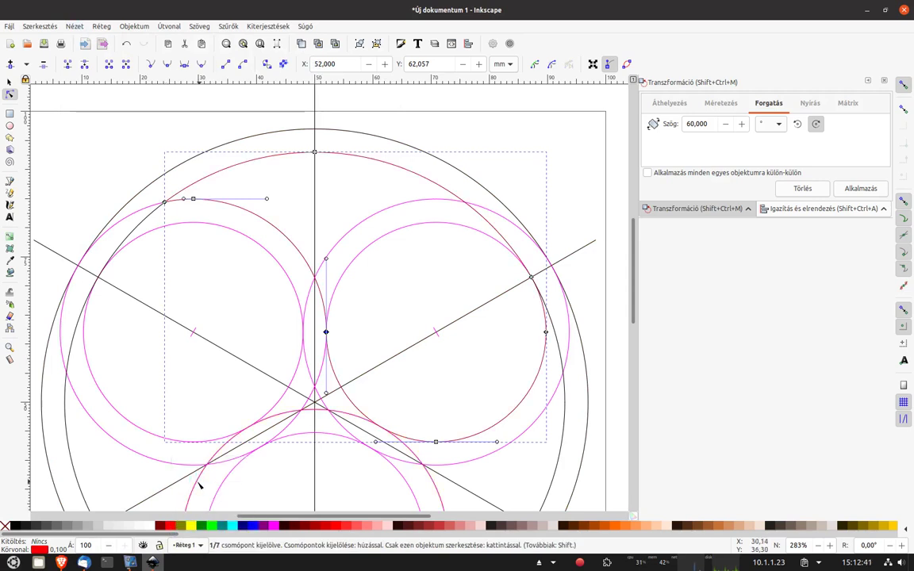
Set the red path's stroke width to 0.25.
right_click(45, 547)
mouse_move(38, 562)
key(Escape)
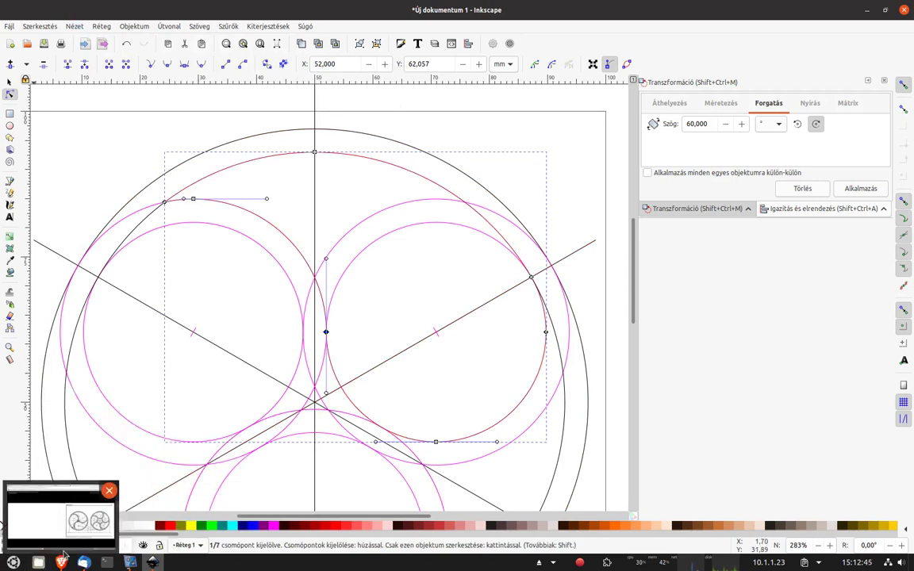
right_click(59, 549)
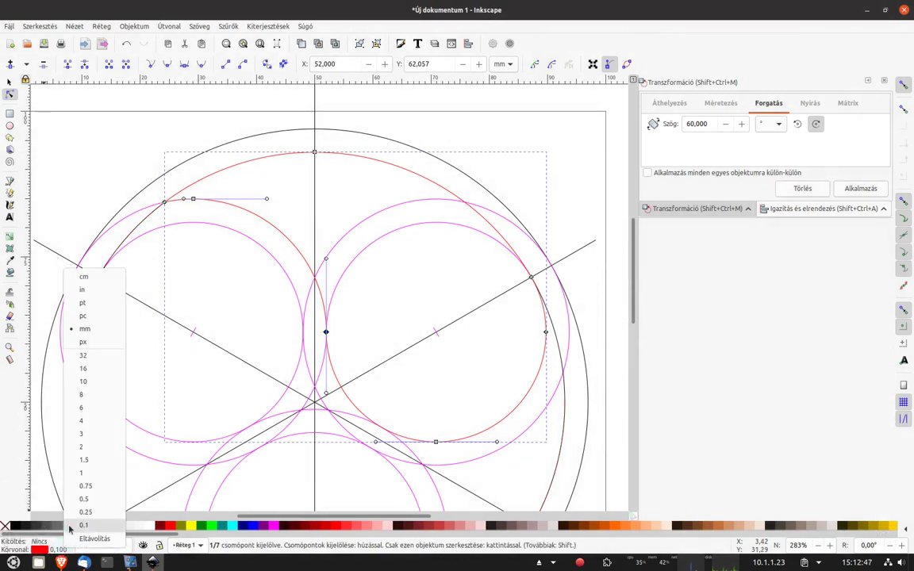
click(85, 473)
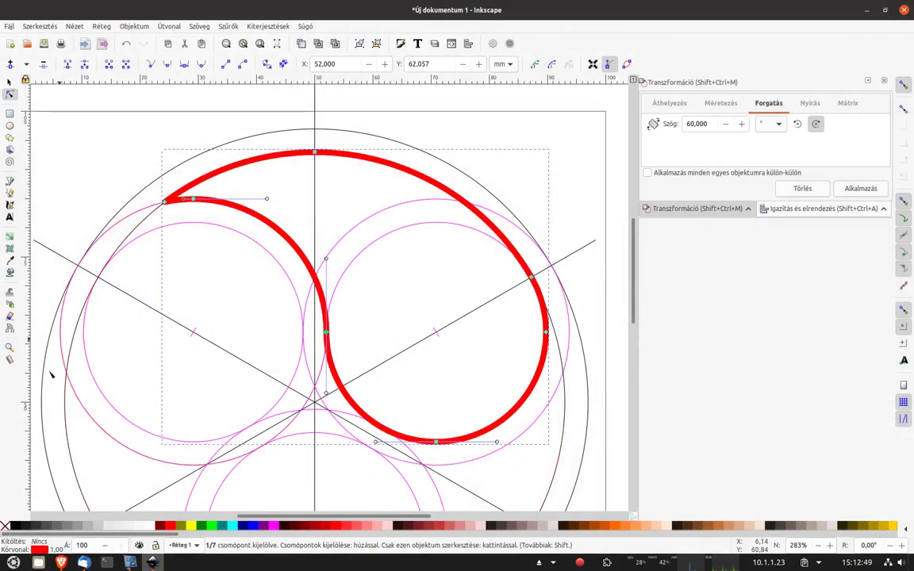
right_click(59, 549)
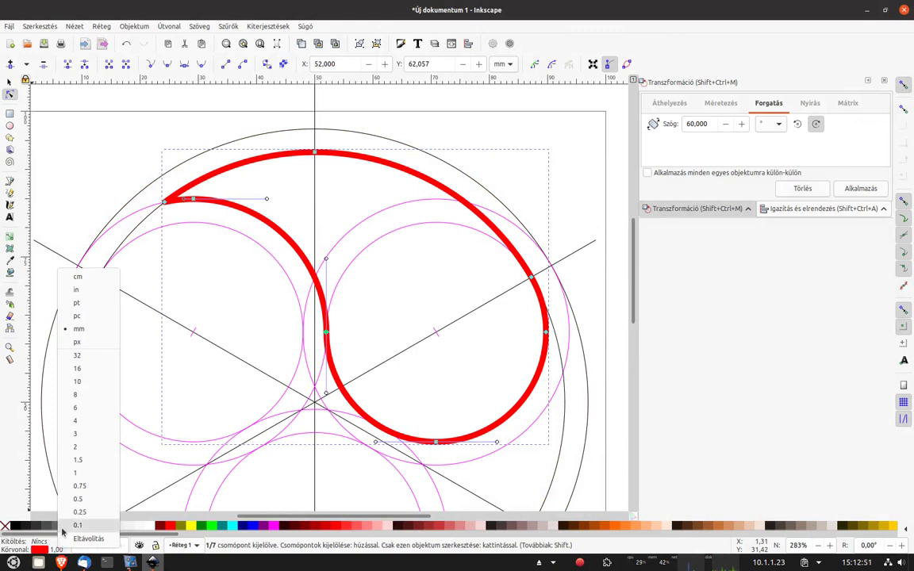
click(70, 462)
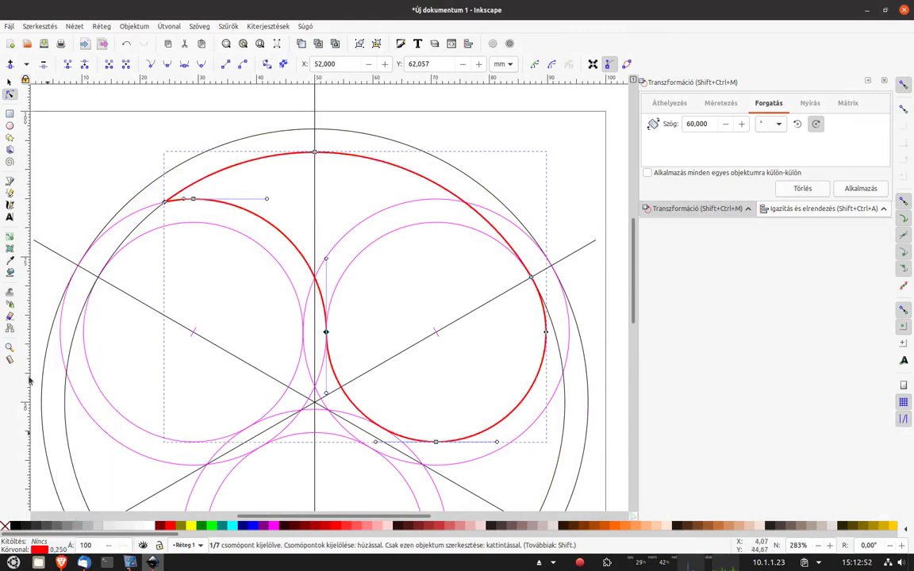
click(10, 83)
Rotate a copy of the red lobe by 120° and snap it onto the lower circle.
click(373, 197)
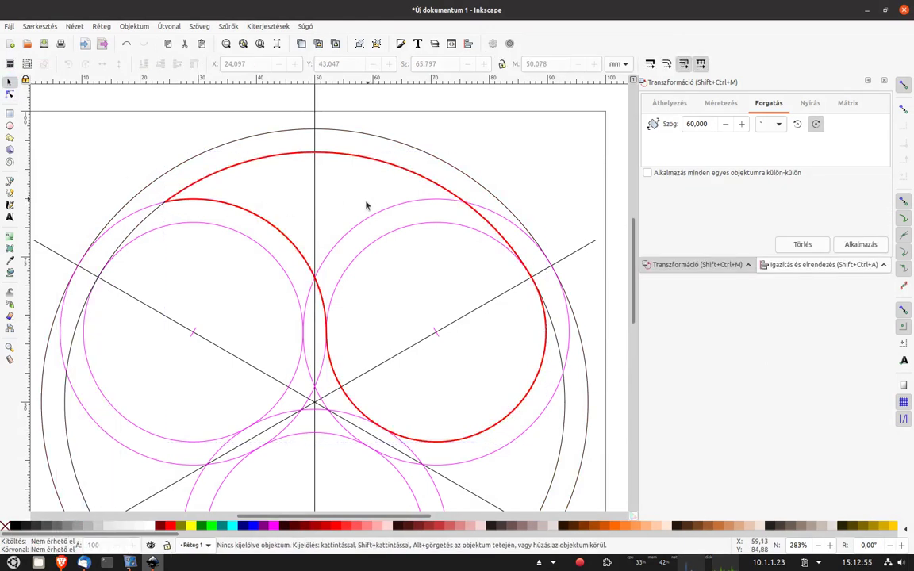
ctrl+scroll(365, 203, down, 1)
click(357, 174)
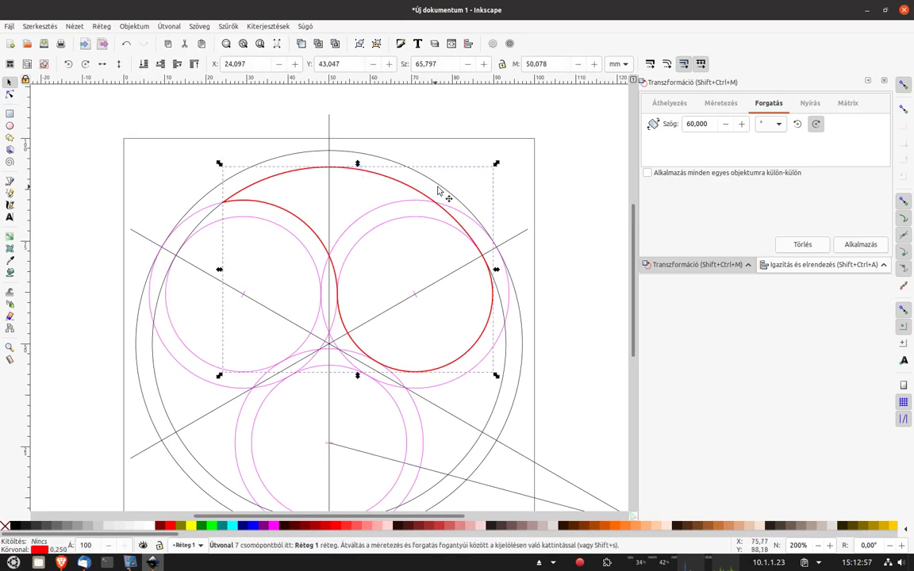
click(860, 242)
click(859, 242)
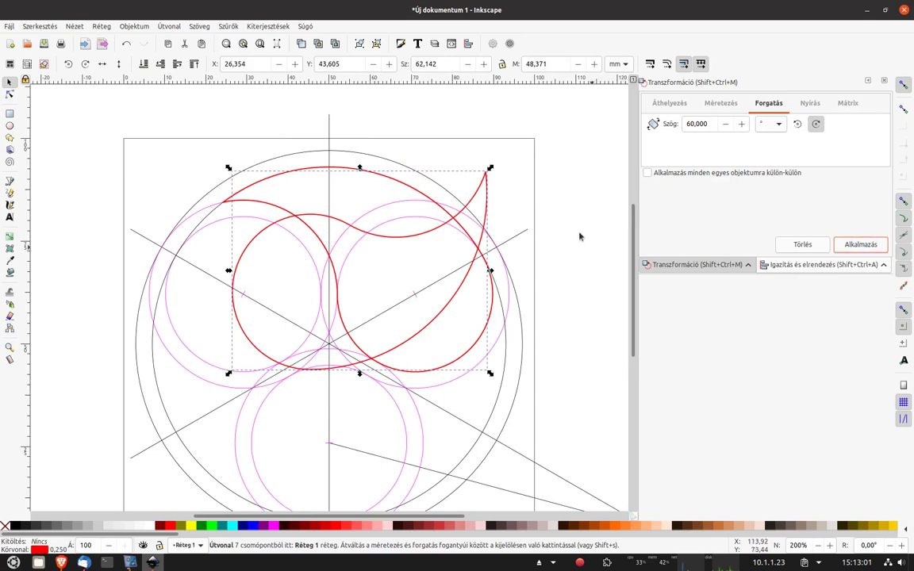
mouse_move(487, 188)
mouse_down()
mouse_move(500, 361)
mouse_move(505, 349)
mouse_up()
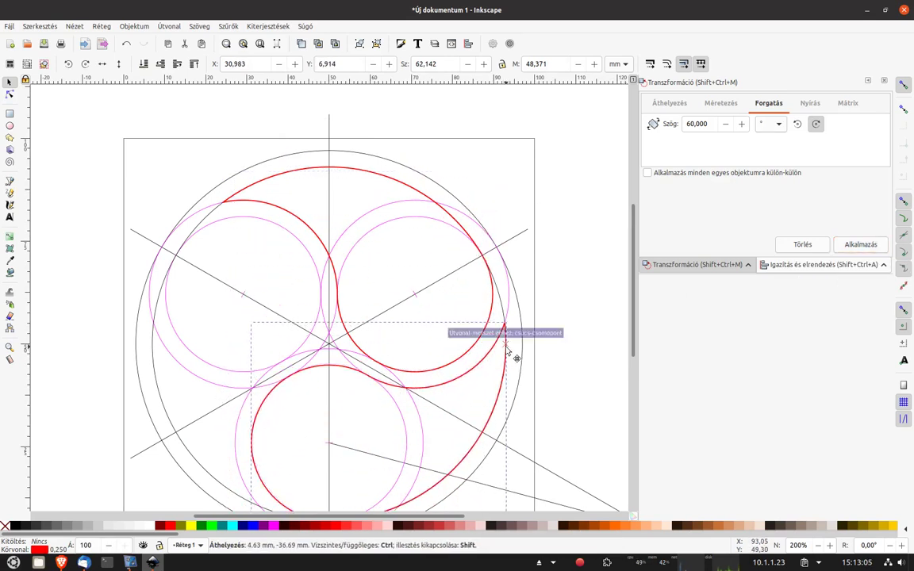
scroll(505, 349, up, 4)
drag(505, 349, 502, 319)
Rotate the third lobe by 120° and move it onto the left circle.
scroll(502, 321, down, 5)
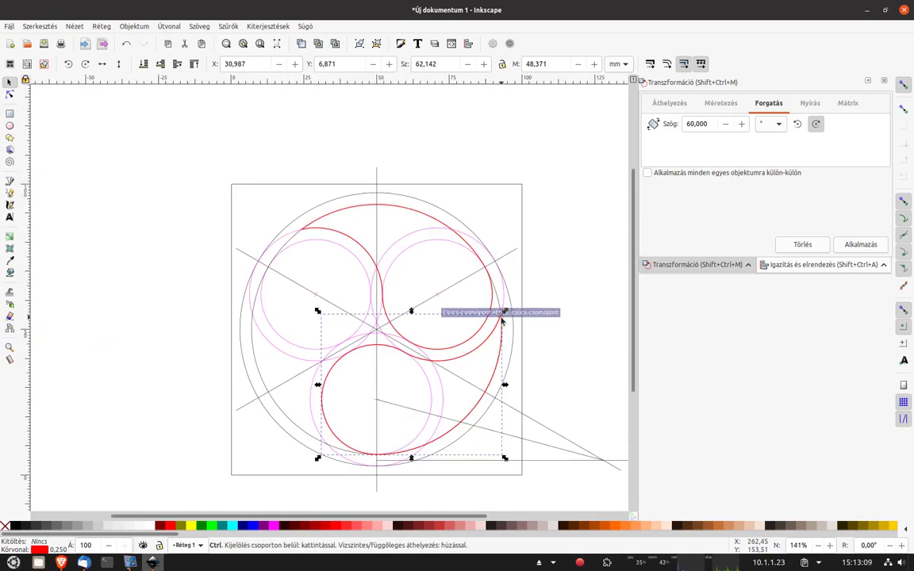
drag(448, 395, 500, 379)
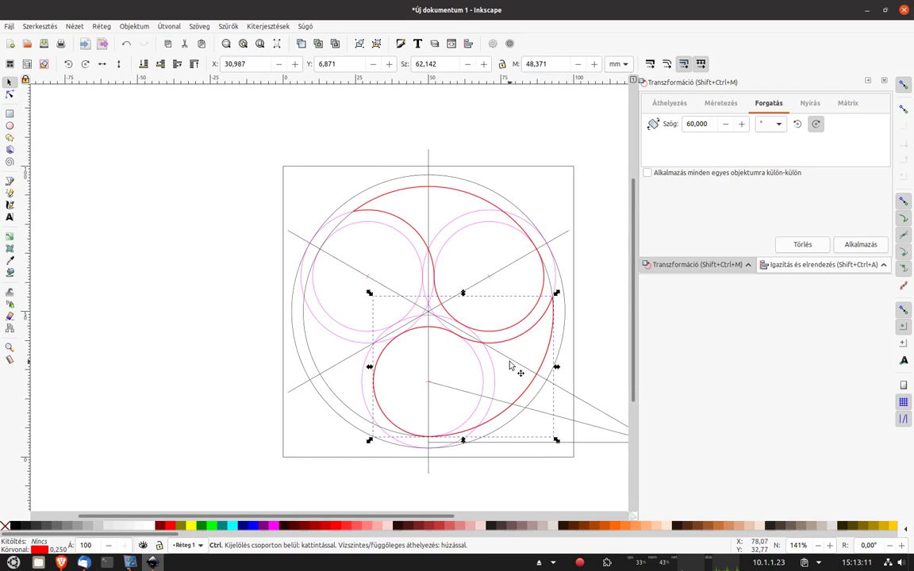
click(859, 245)
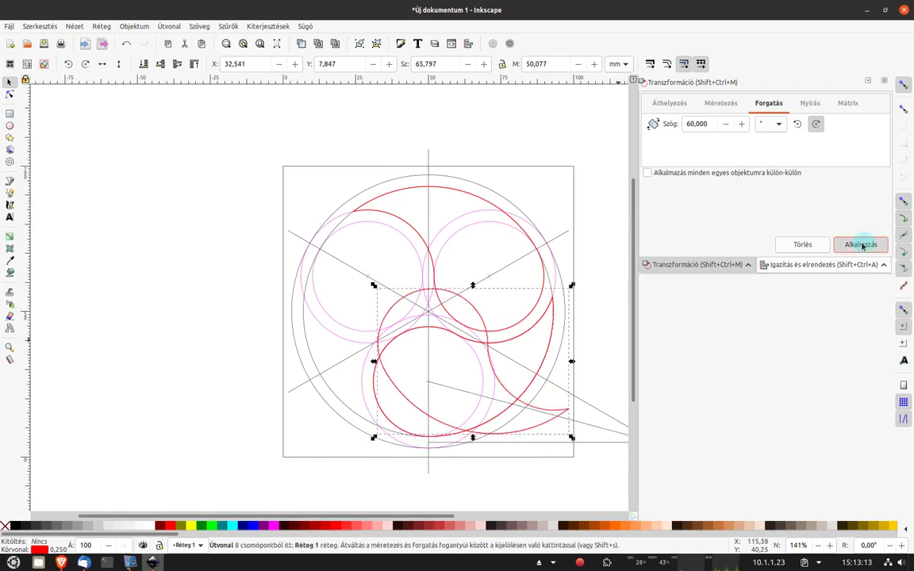
click(859, 245)
drag(476, 470, 368, 422)
click(379, 448)
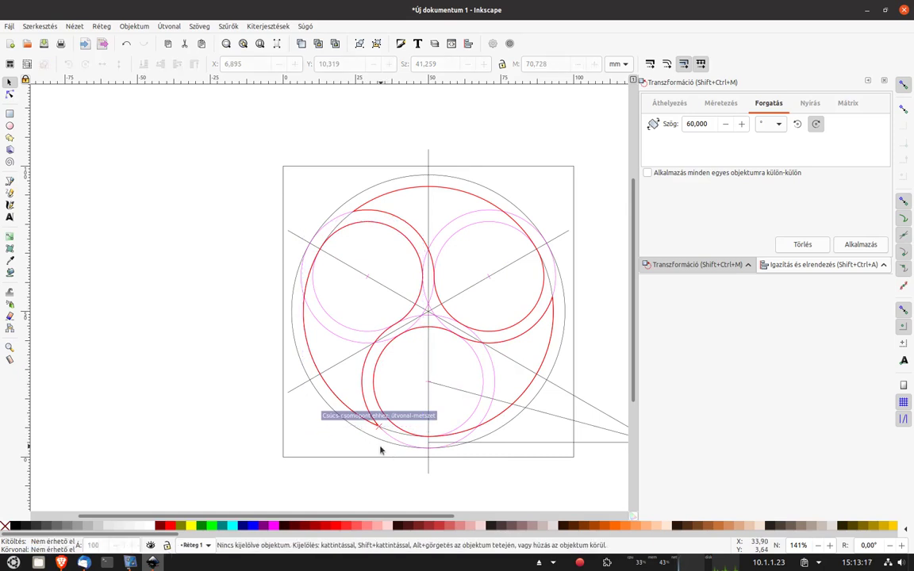
click(373, 190)
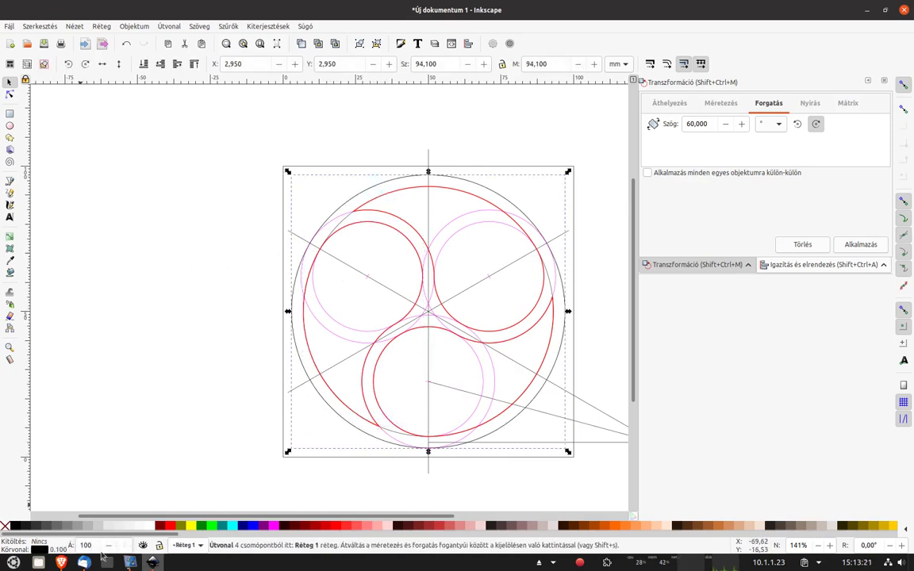
Fill the outer circle grey, remove its outline and lower it to the bottom.
click(96, 527)
right_click(96, 527)
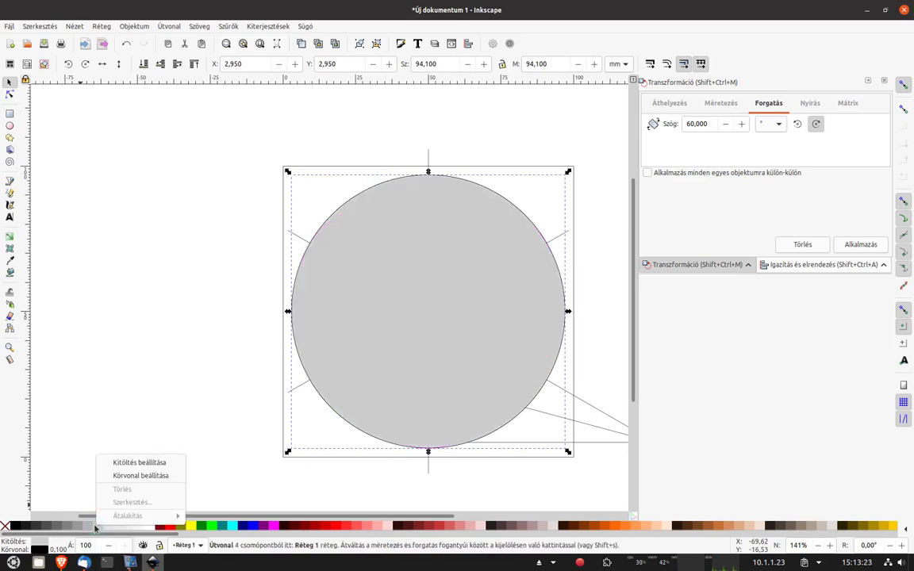
right_click(5, 525)
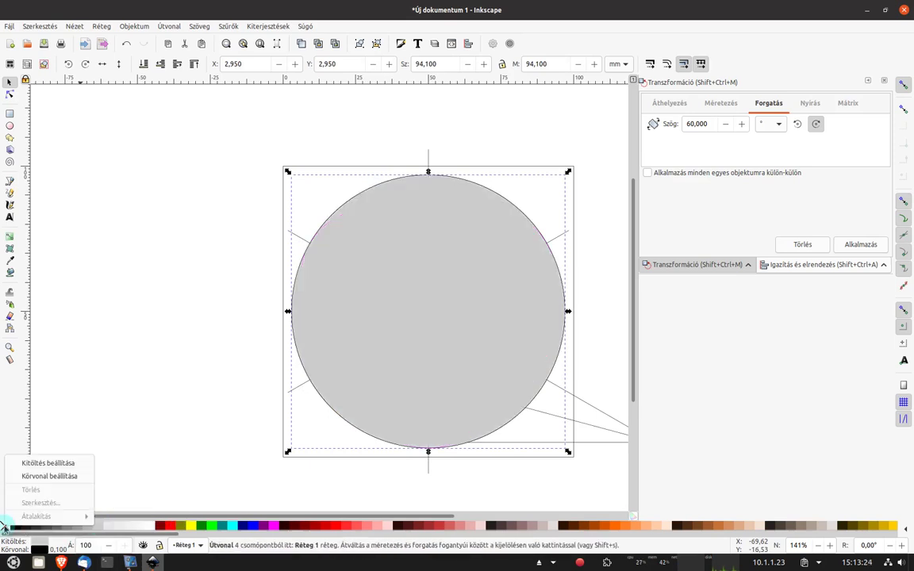
click(33, 476)
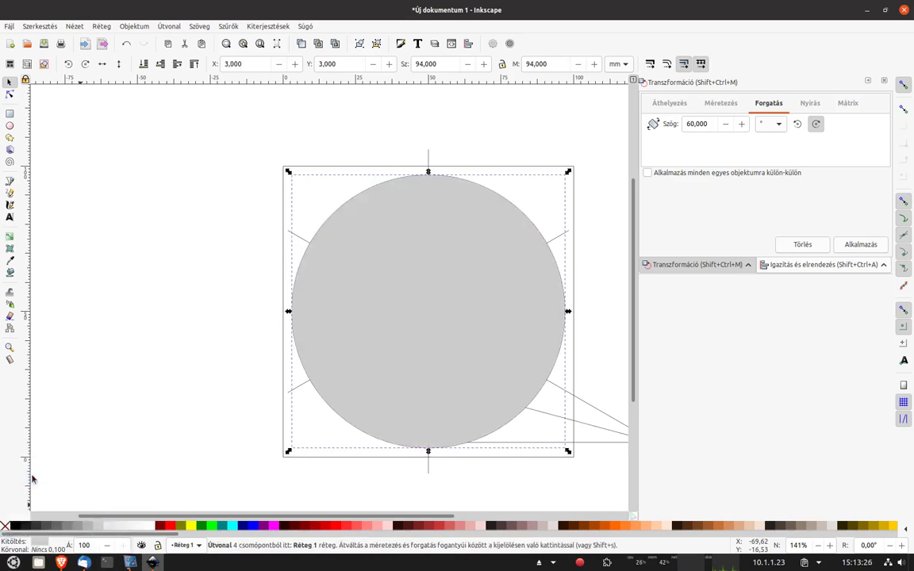
click(143, 64)
click(171, 145)
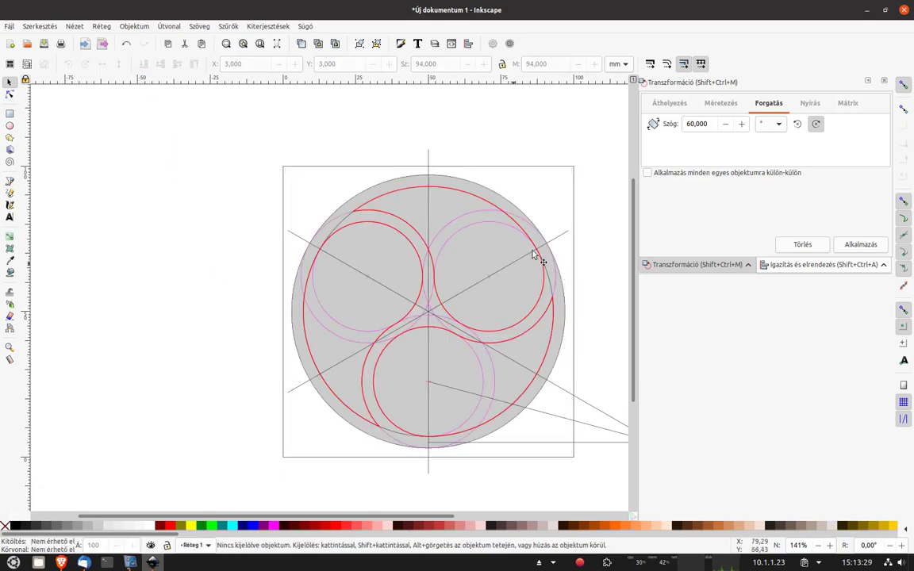
Fill the upper-right lobe 40% grey without outline and cut it from the disc.
click(533, 315)
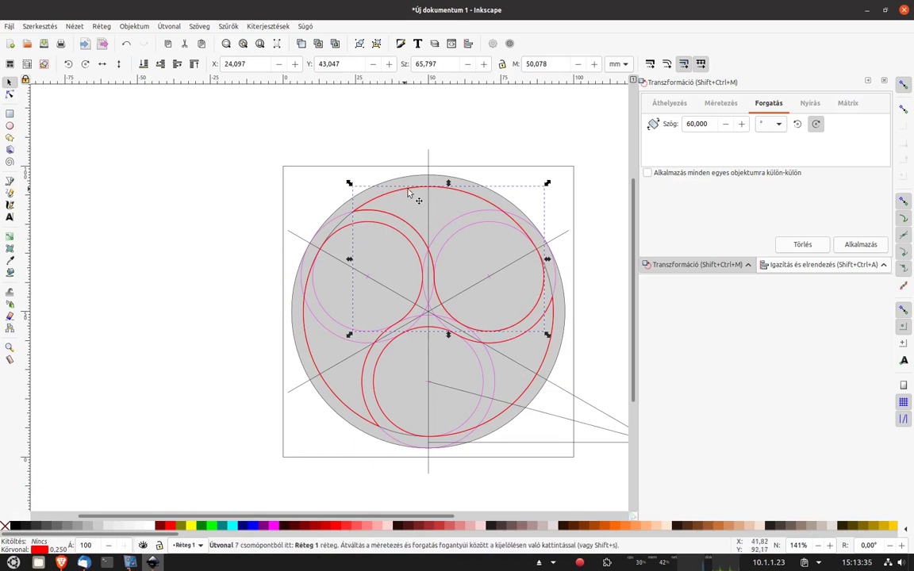
drag(408, 193, 417, 213)
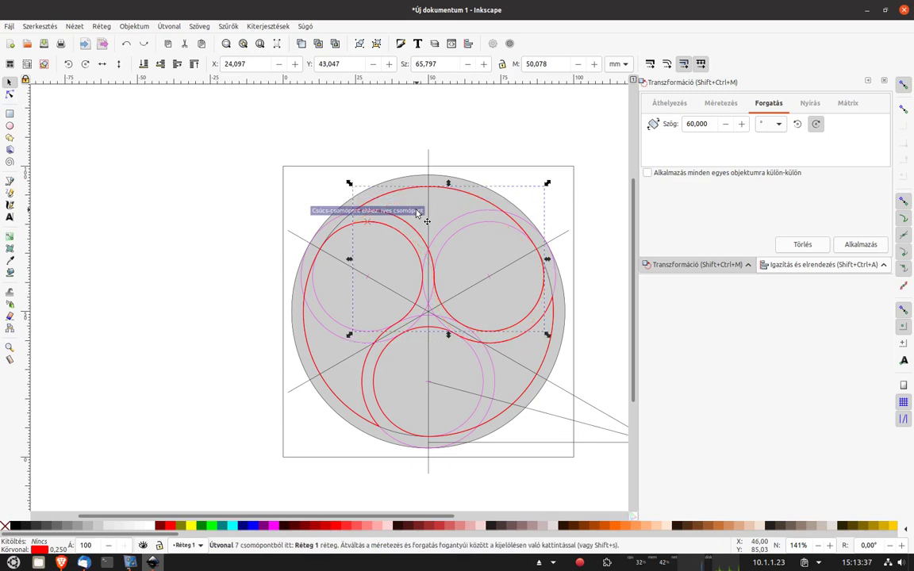
click(78, 526)
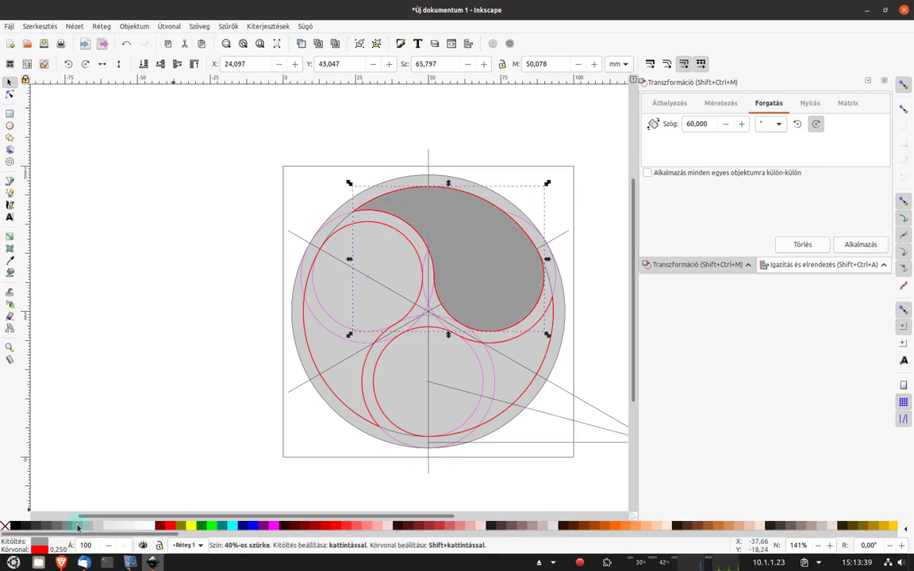
right_click(5, 526)
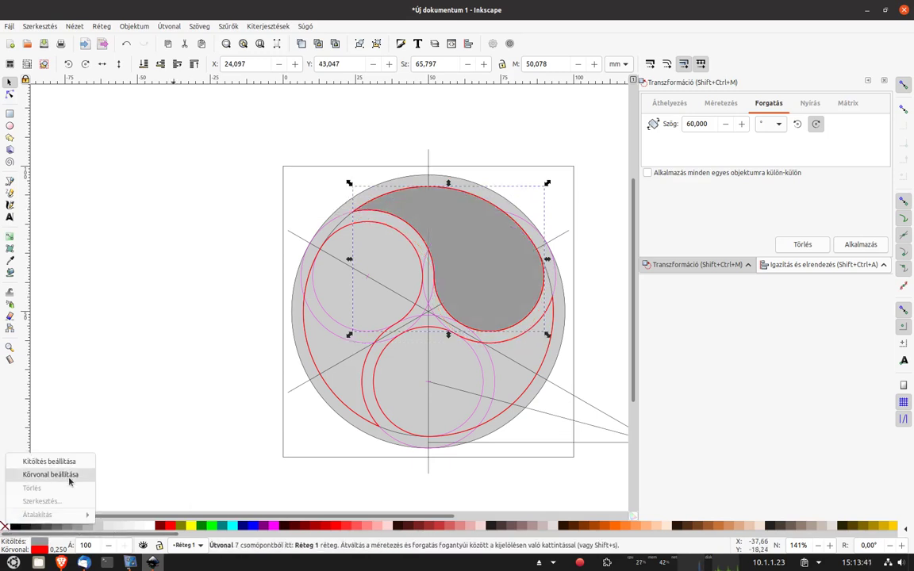
click(62, 432)
key(Escape)
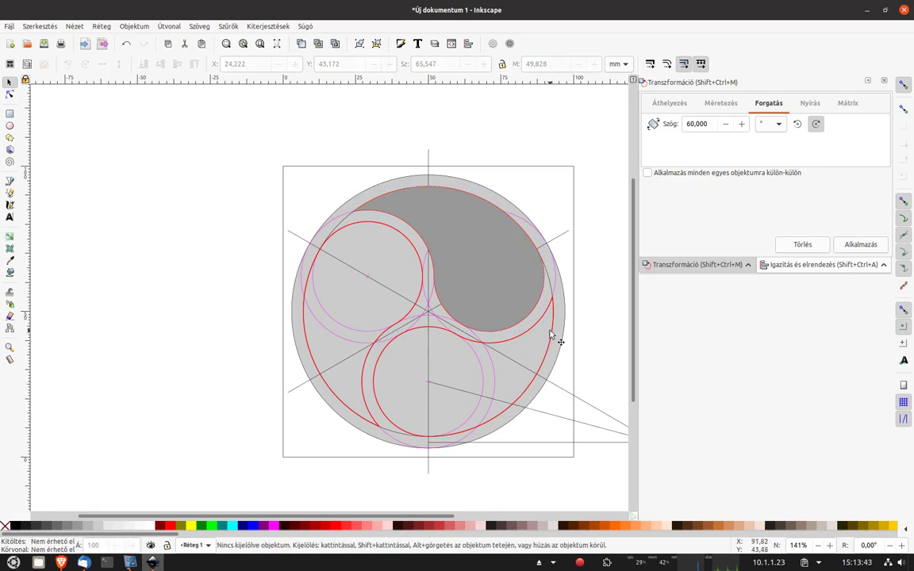
click(529, 351)
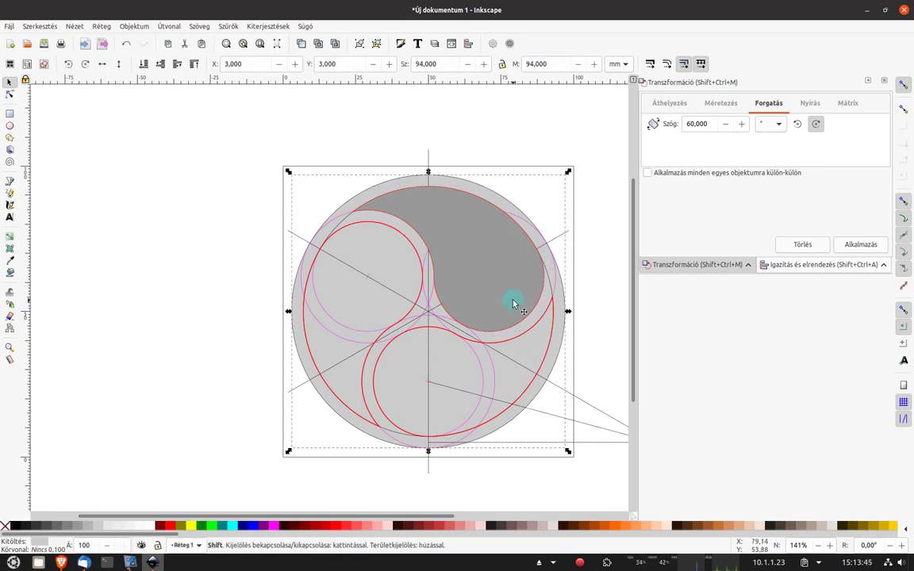
key(Delete)
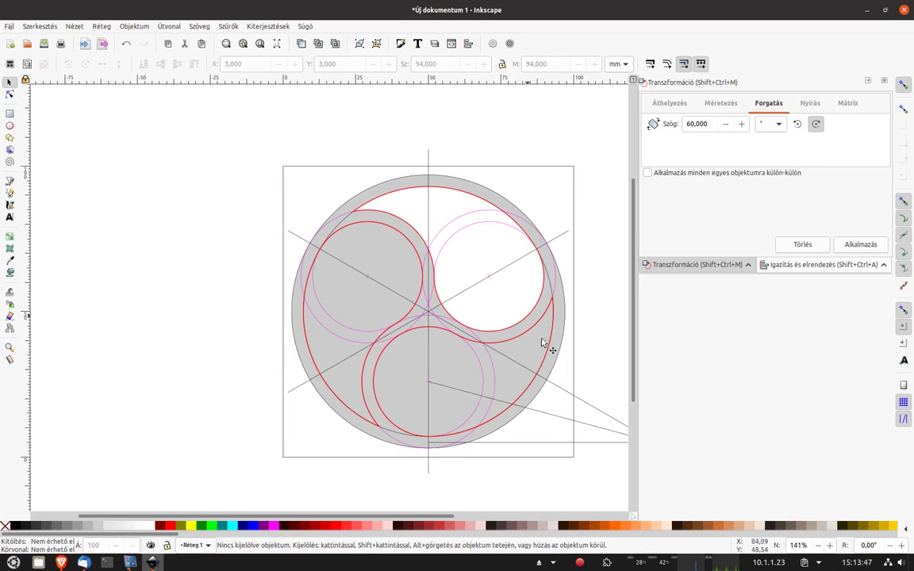
Fill the lower lobe grey without outline and cut it out of the disc.
click(523, 339)
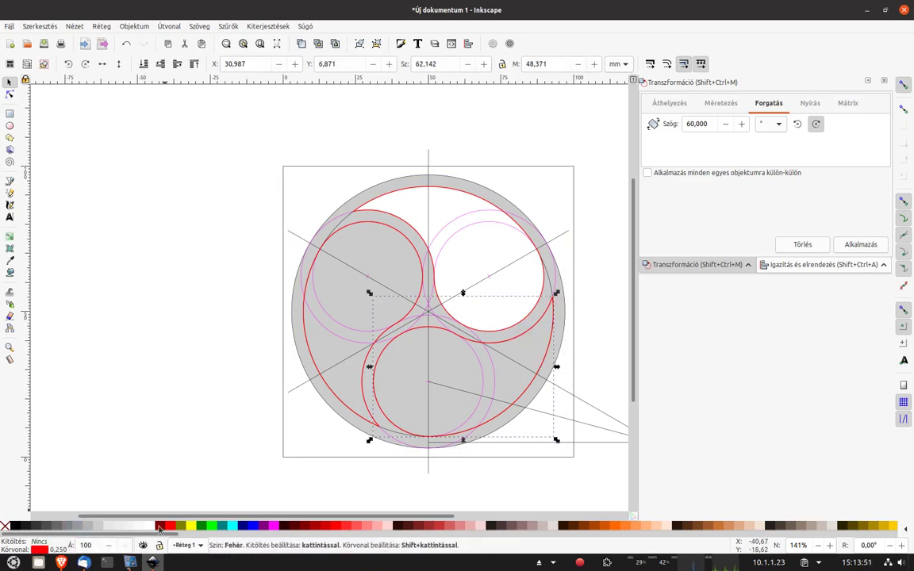
click(80, 527)
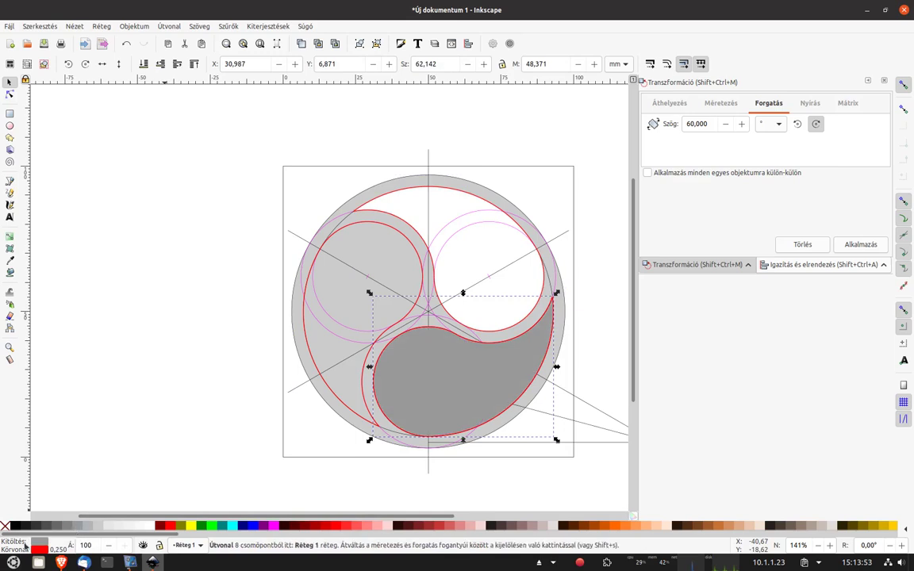
right_click(4, 526)
click(36, 476)
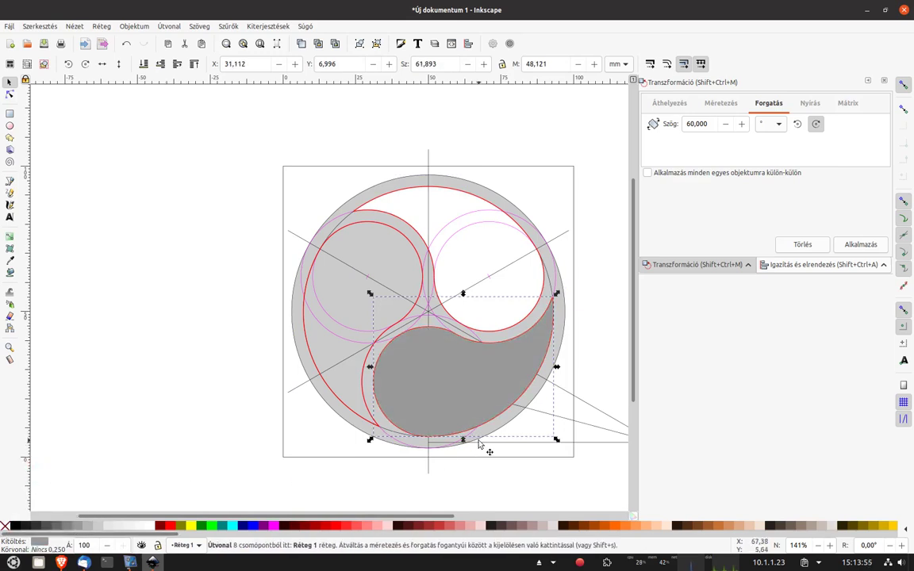
click(392, 265)
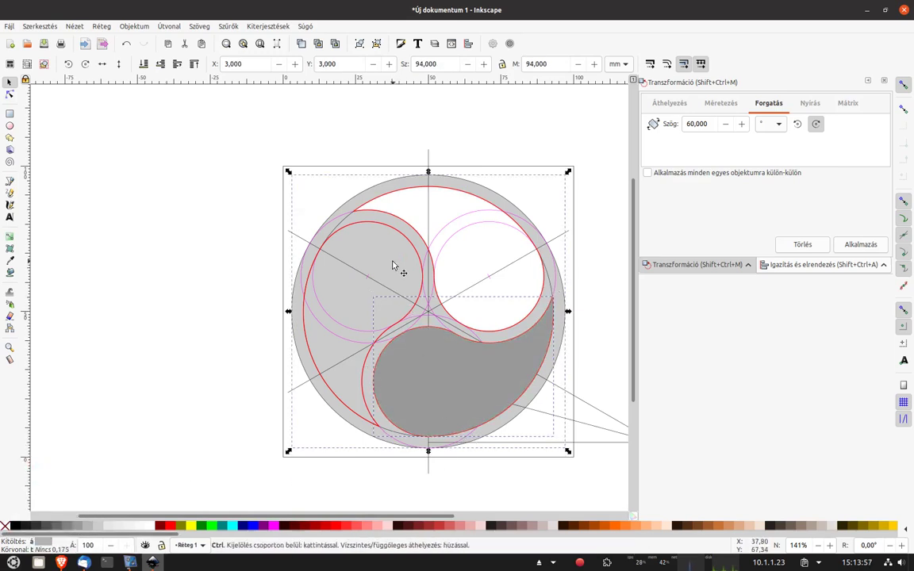
Fill the left lobe grey without outline and subtract it from the ring with Ctrl+-.
click(333, 396)
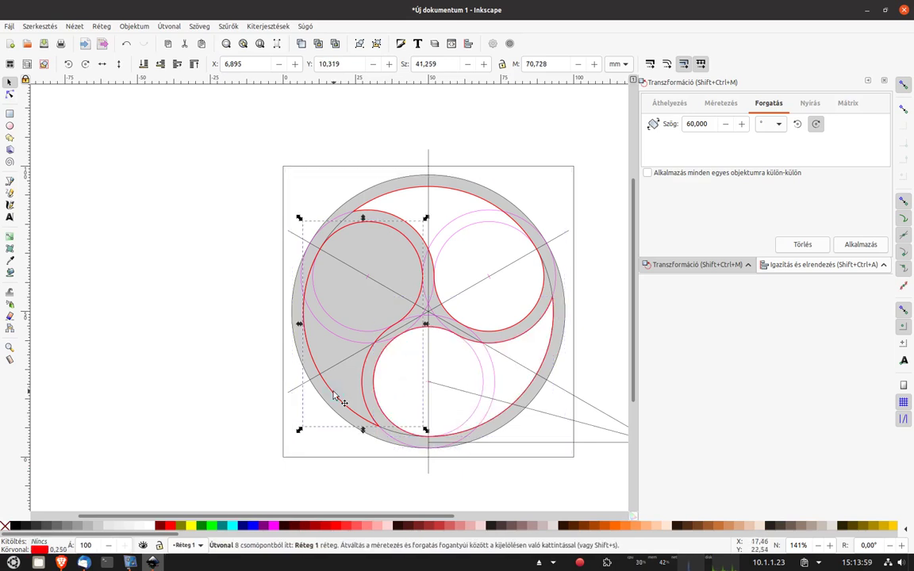
click(68, 526)
right_click(4, 526)
click(55, 423)
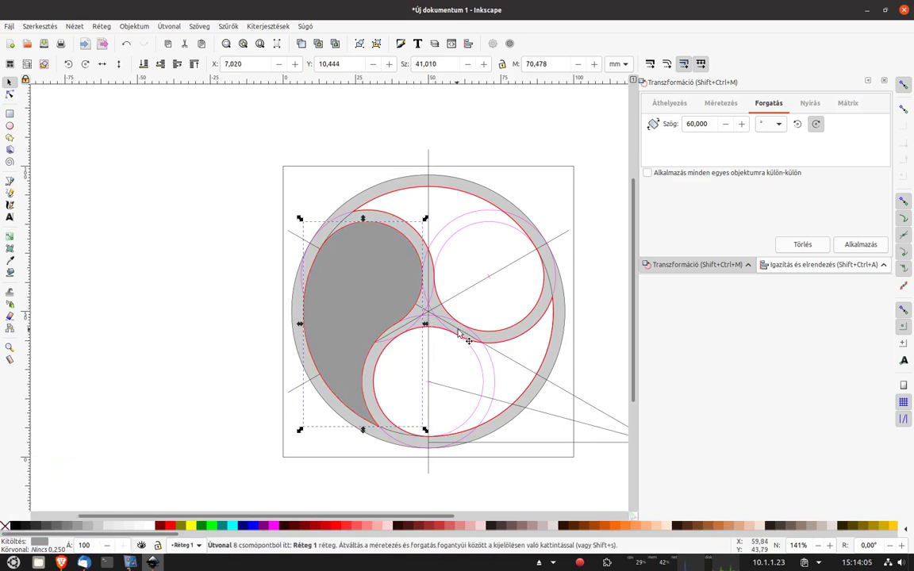
shift+click(551, 361)
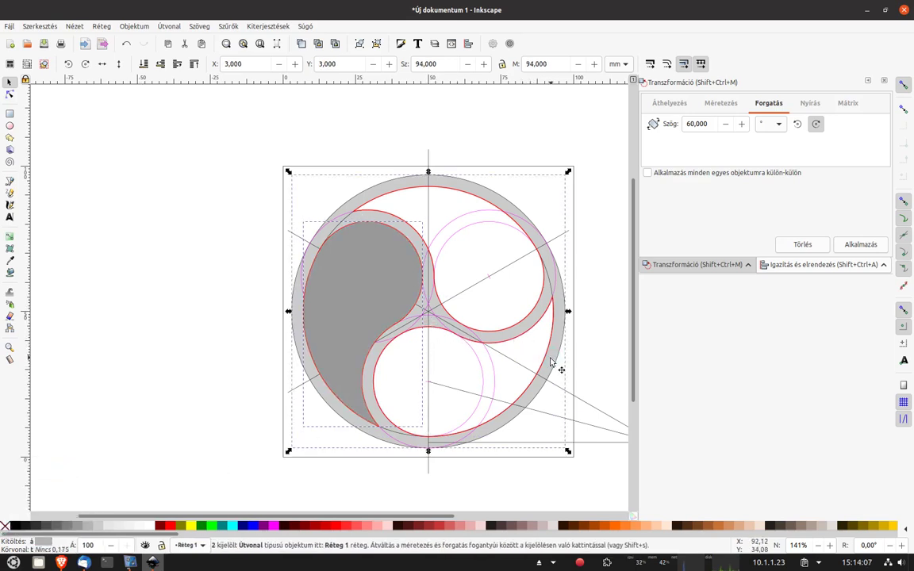
key(ctrl+minus)
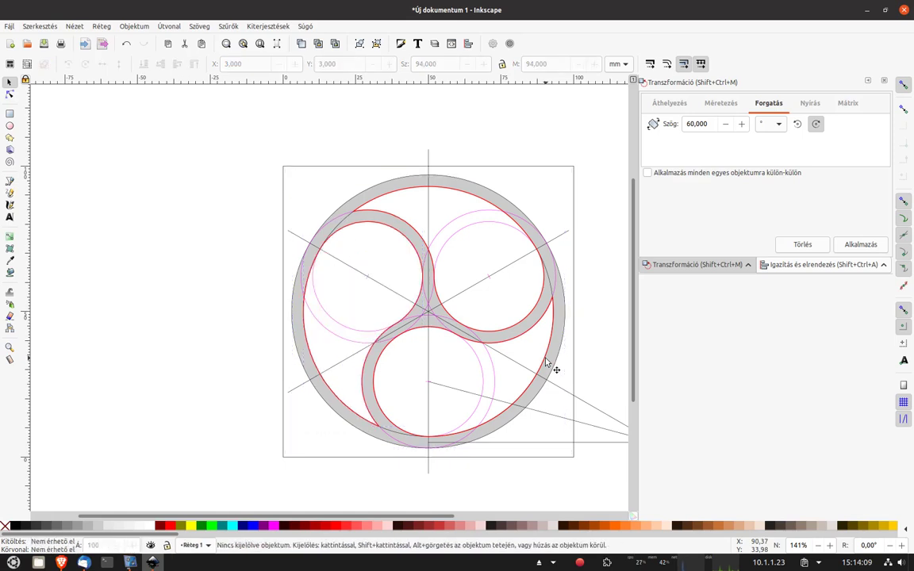
key(ctrl)
Give every object a black outline 0.1 wide.
key(ctrl+a)
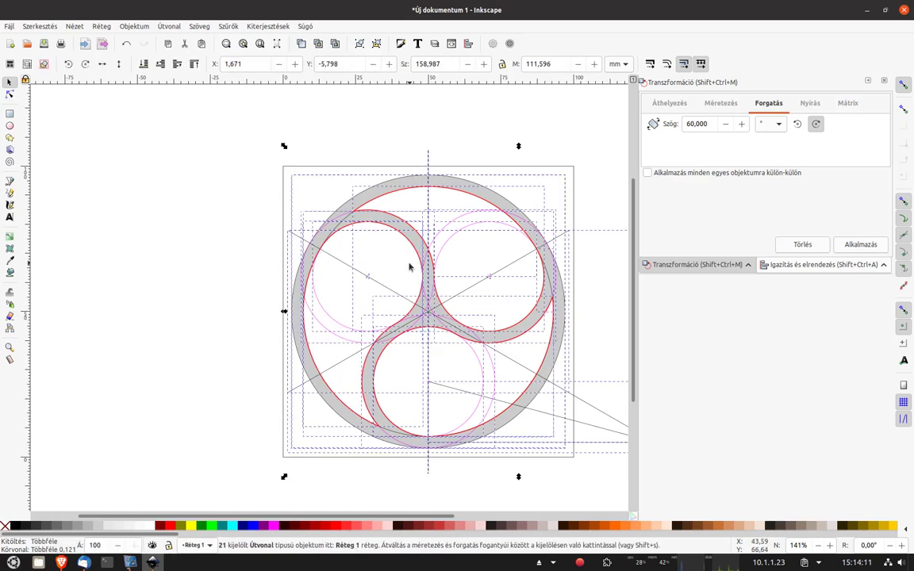
right_click(11, 527)
click(56, 477)
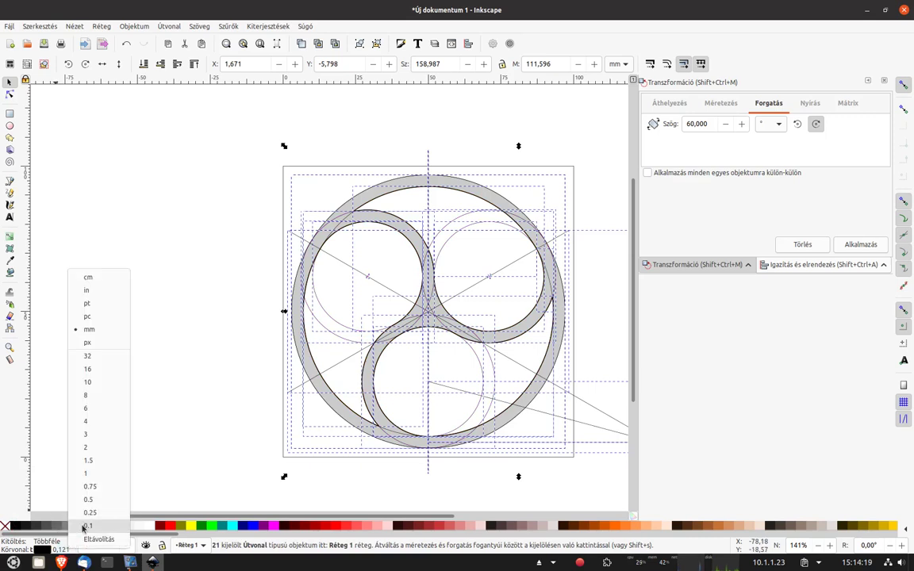
click(86, 525)
click(95, 143)
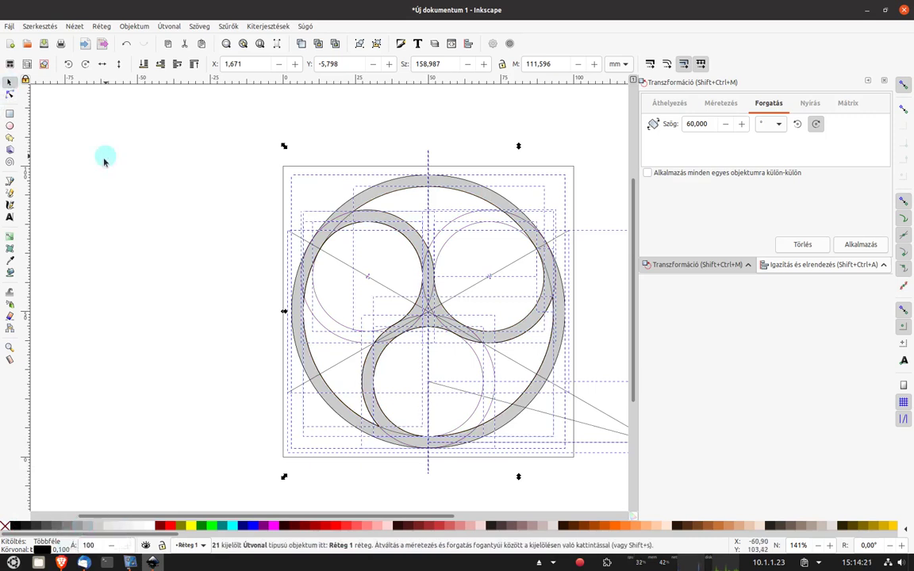
Remove the grey ring's outline and lower it beneath the construction circles.
click(391, 225)
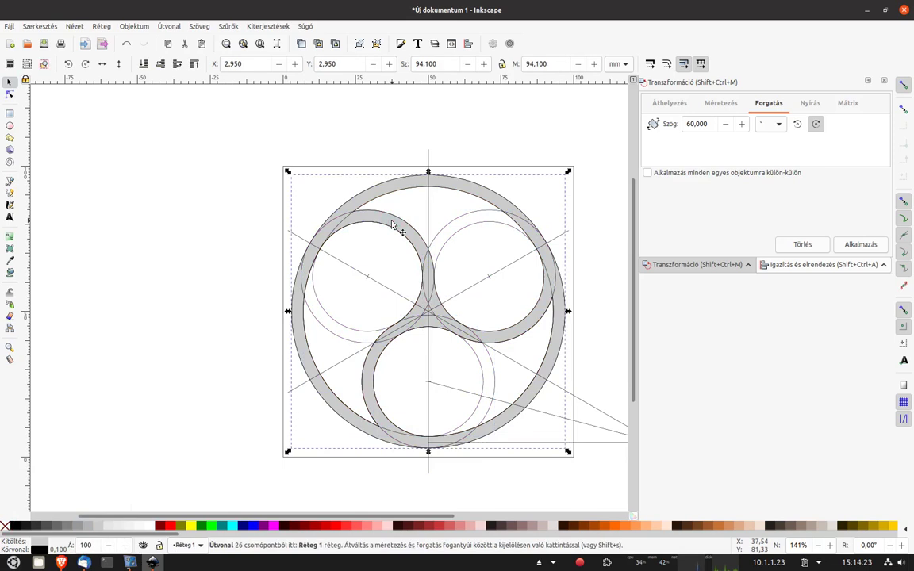
right_click(5, 526)
click(52, 479)
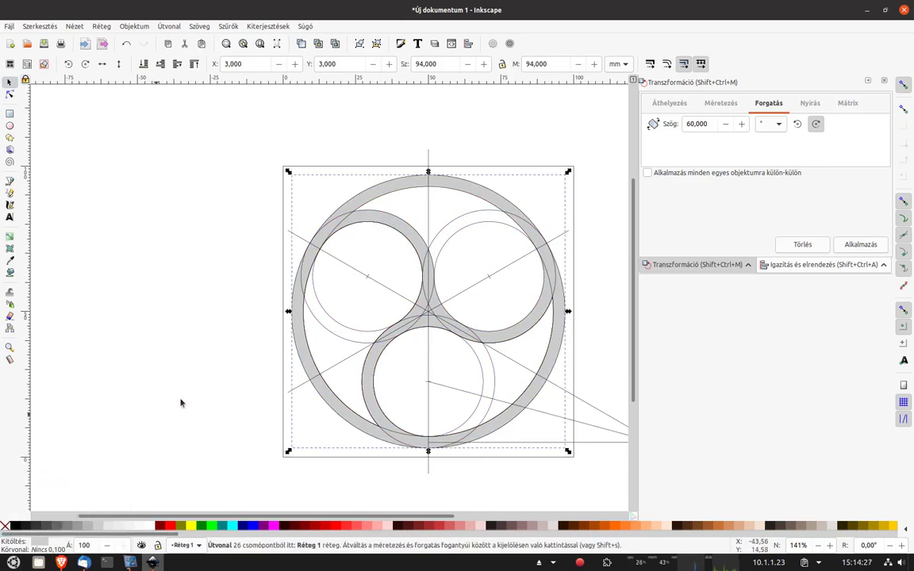
click(192, 64)
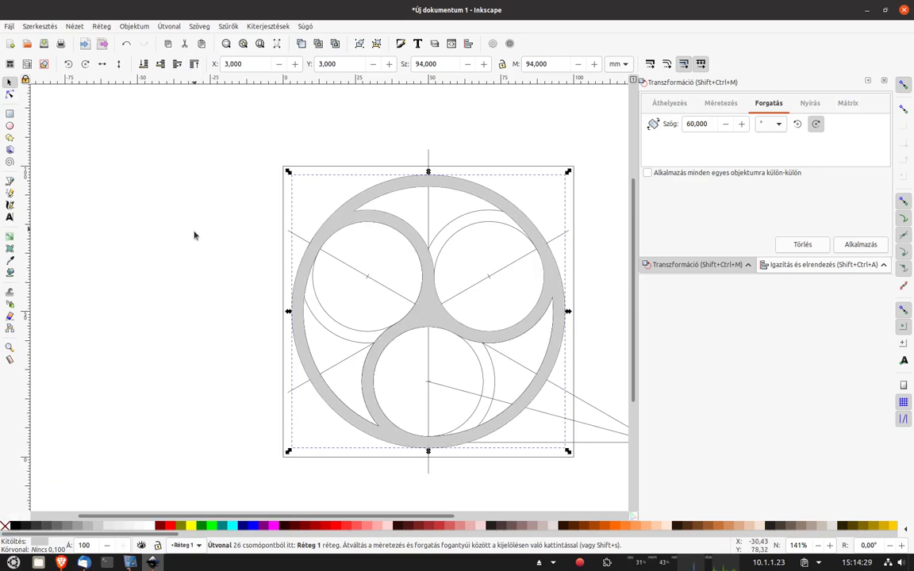
click(126, 45)
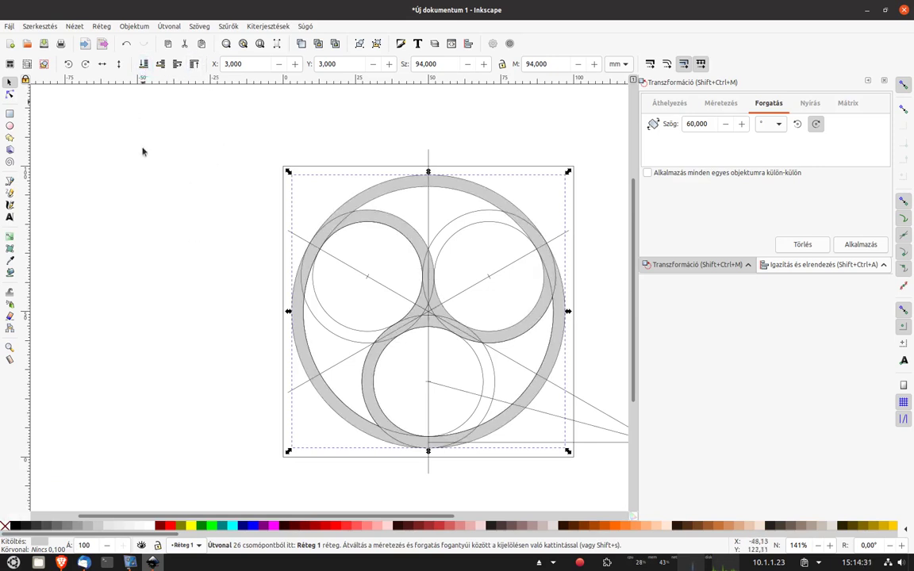
ctrl+scroll(502, 326, up, 2)
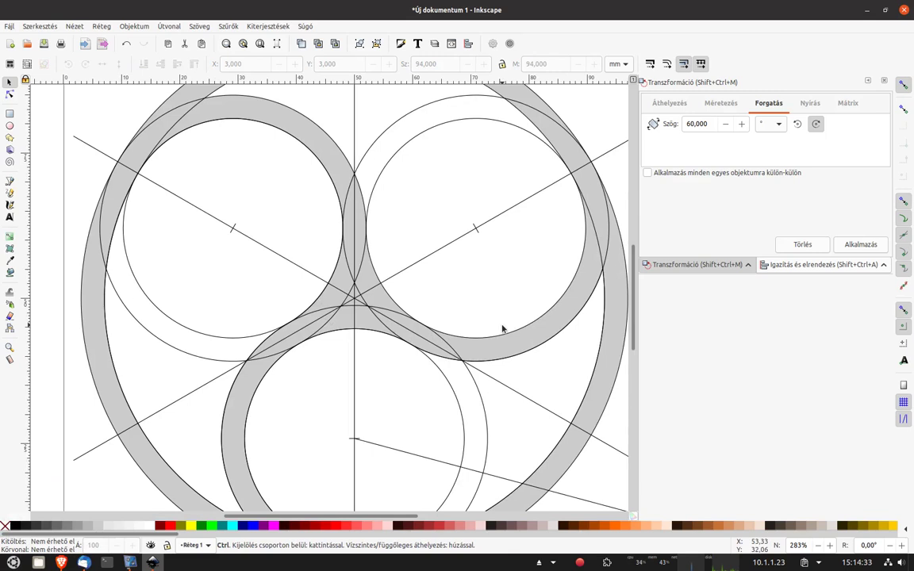
ctrl+scroll(501, 326, down, 3)
key(ctrl+a)
ctrl+scroll(488, 286, up, 3)
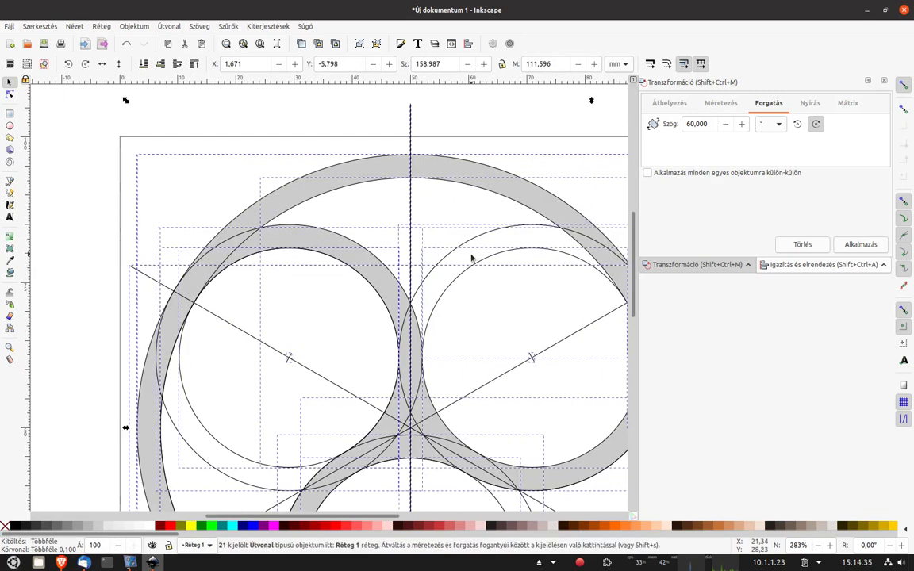
Make the construction outlines 0,05 mm wide and 50% grey.
click(45, 551)
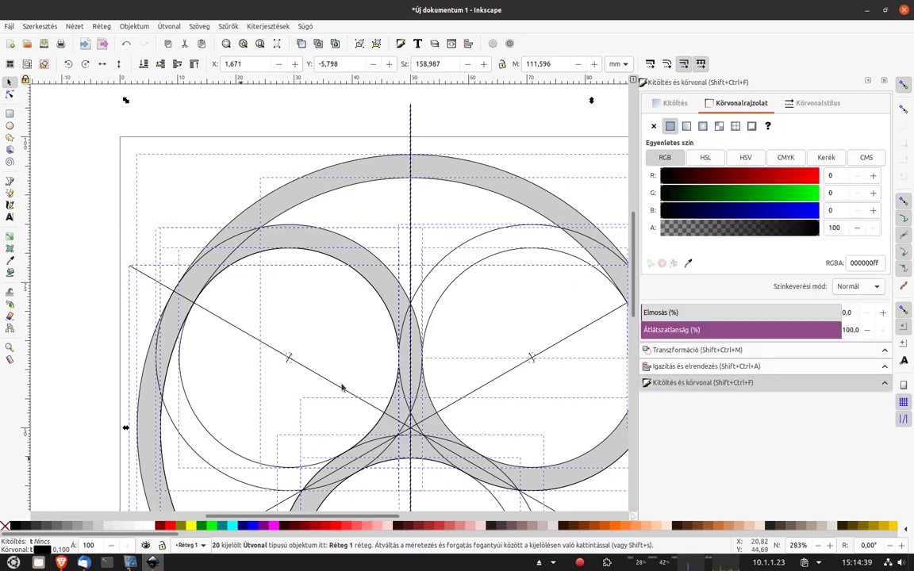
click(806, 102)
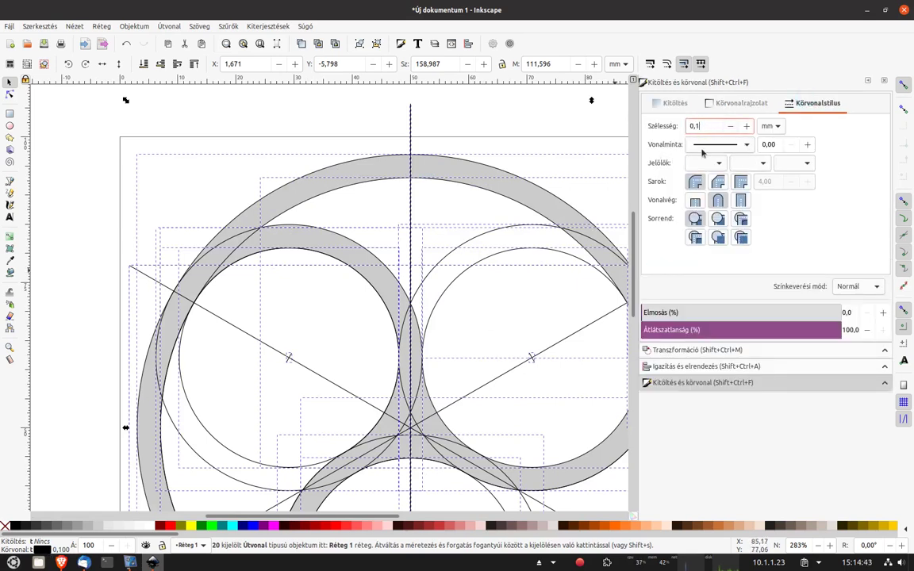
text(0,050)
key(Return)
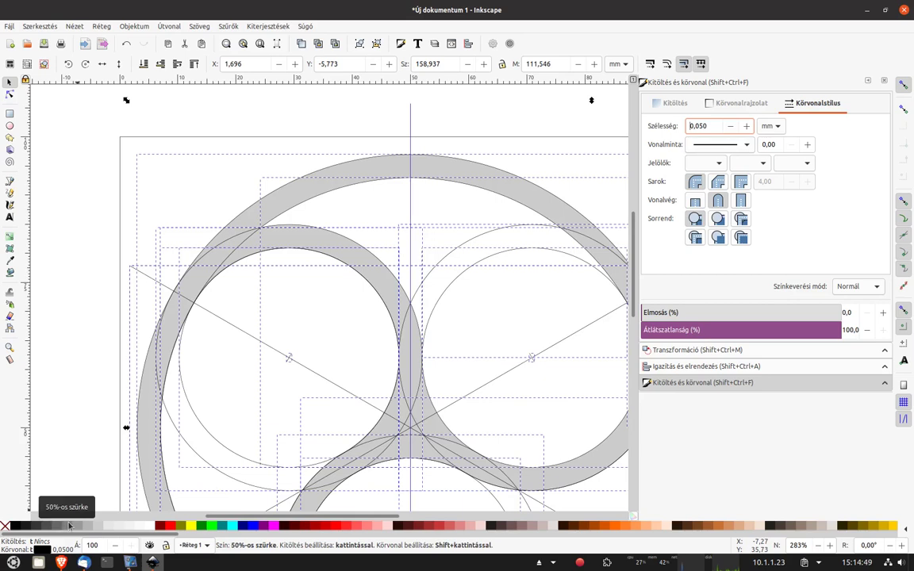
right_click(69, 526)
click(73, 427)
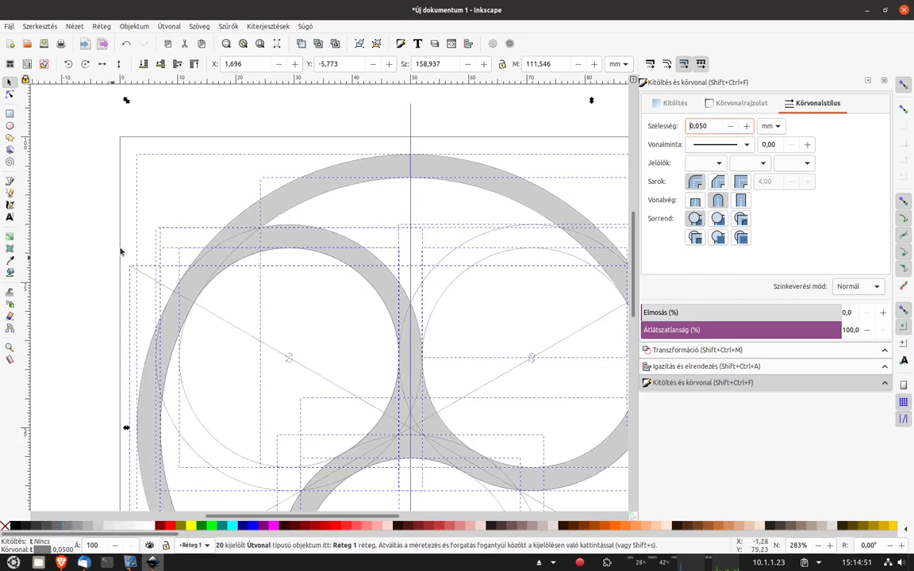
click(84, 144)
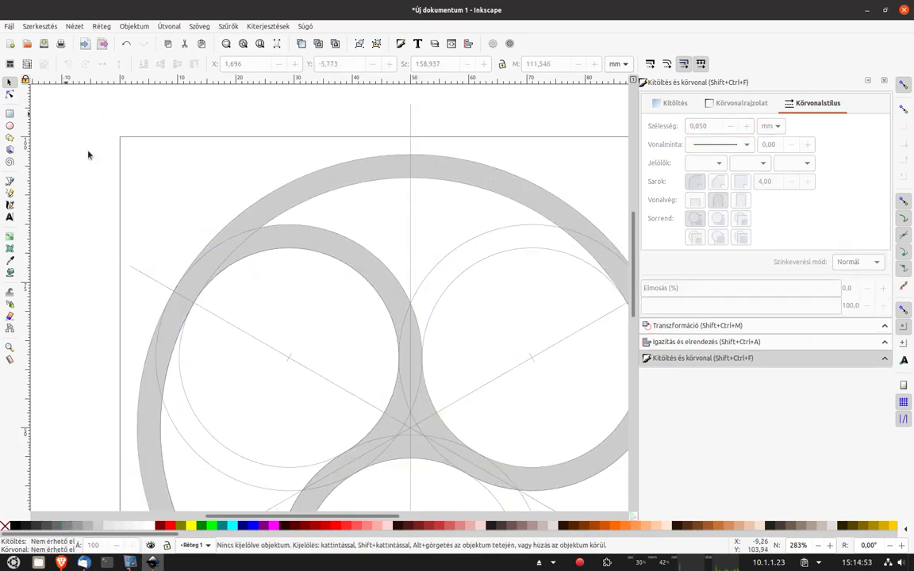
Zoom into the central crossing and select a curve there.
key(5)
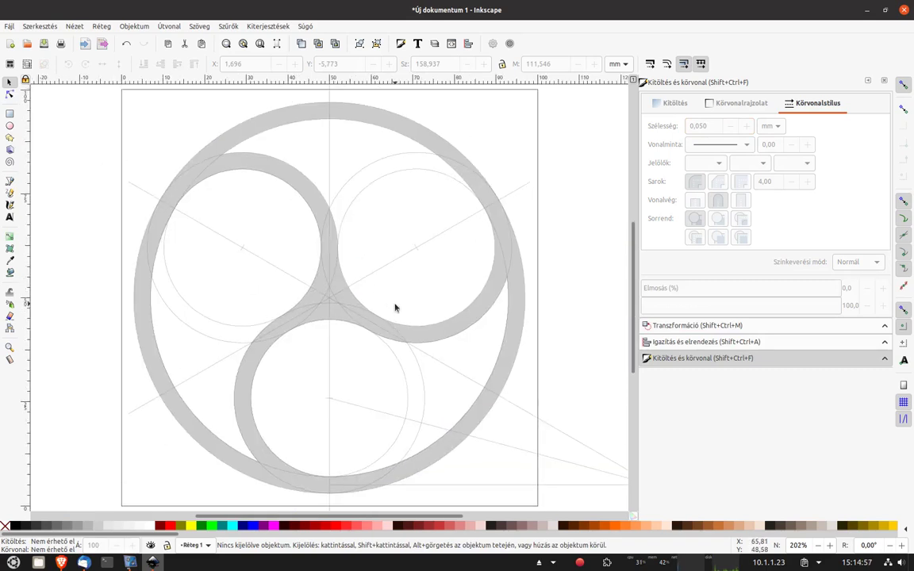
scroll(366, 304, up, 1)
scroll(331, 303, up, 2)
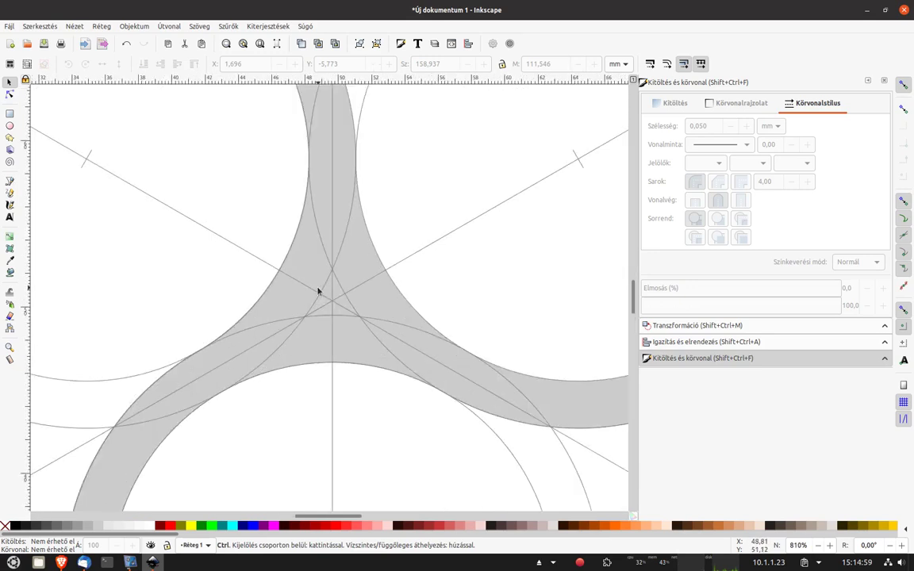
scroll(318, 290, up, 2)
scroll(326, 292, up, 2)
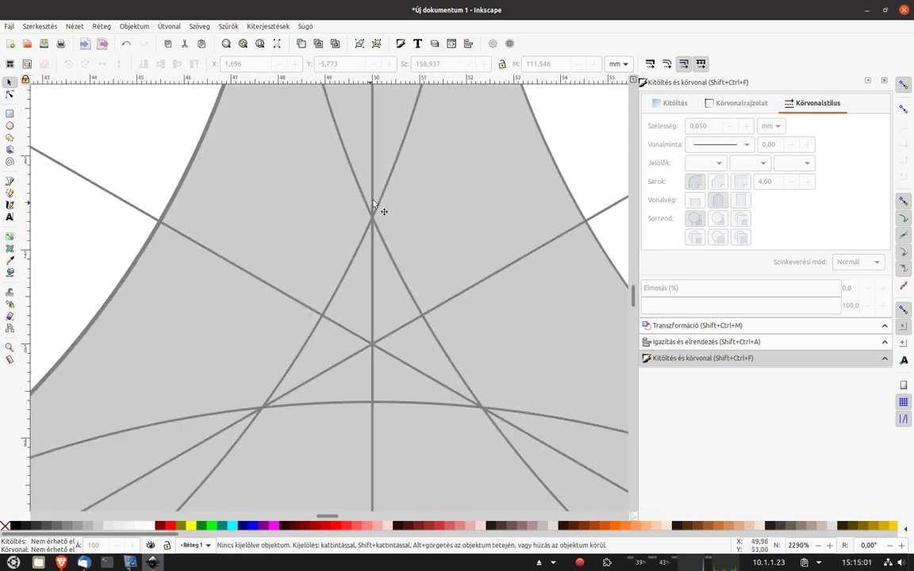
click(353, 262)
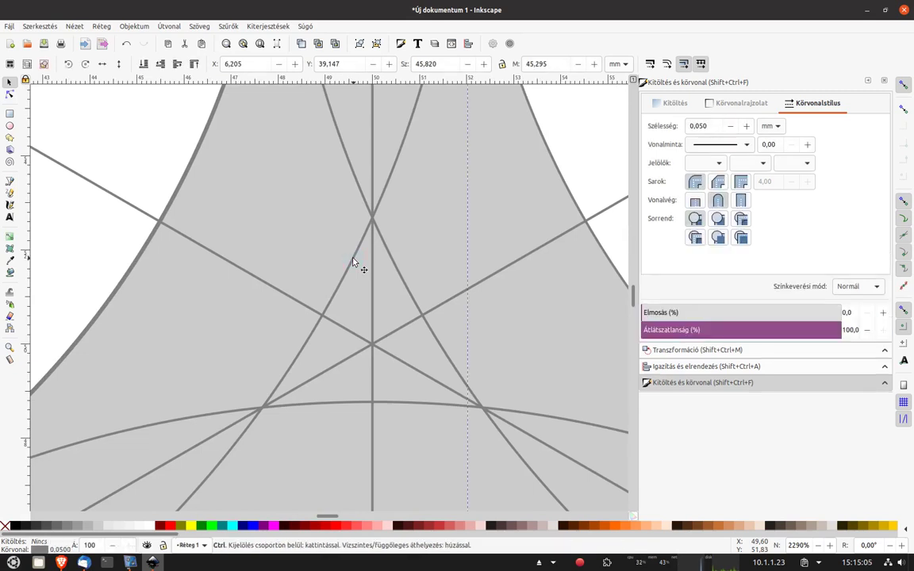
scroll(353, 262, down, 3)
scroll(354, 262, down, 3)
key(Escape)
scroll(354, 262, up, 3)
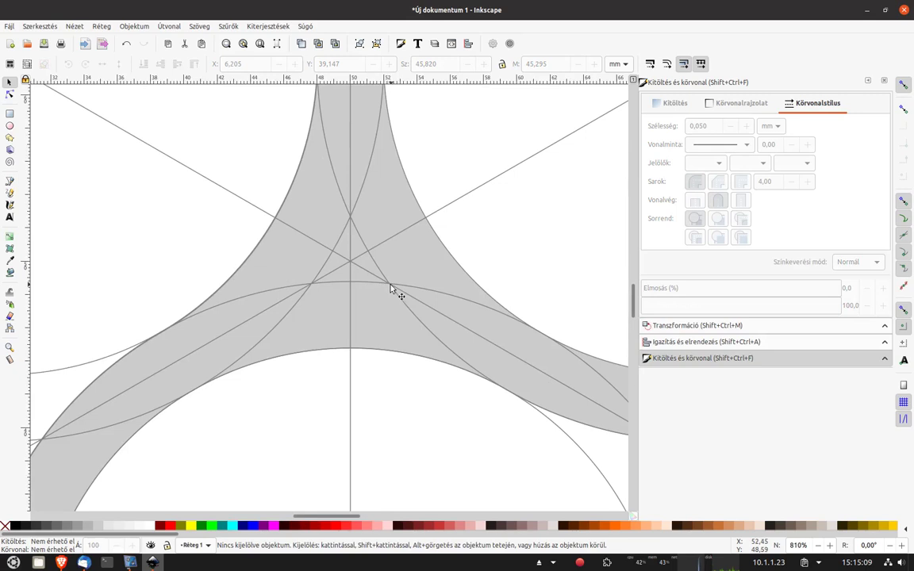
ctrl+scroll(379, 312, down, 2)
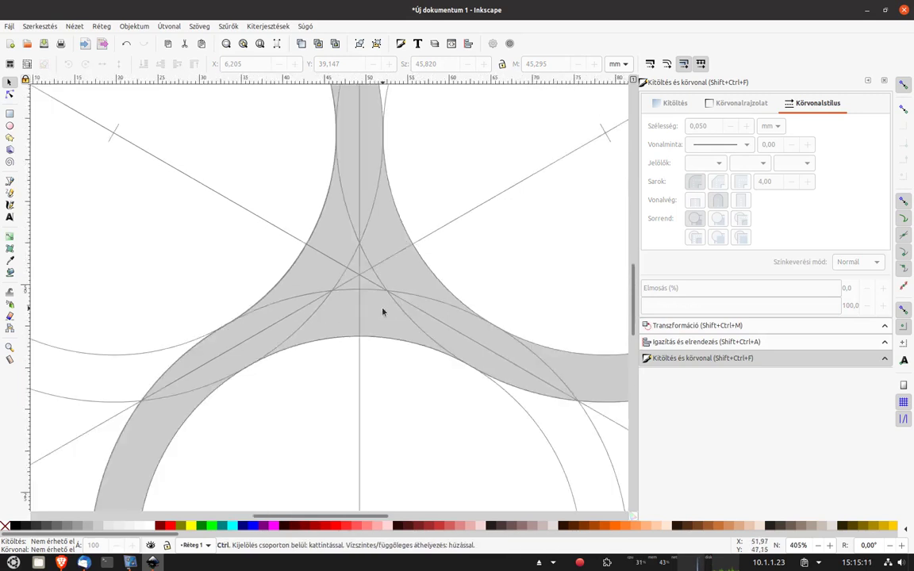
ctrl+scroll(382, 311, down, 1)
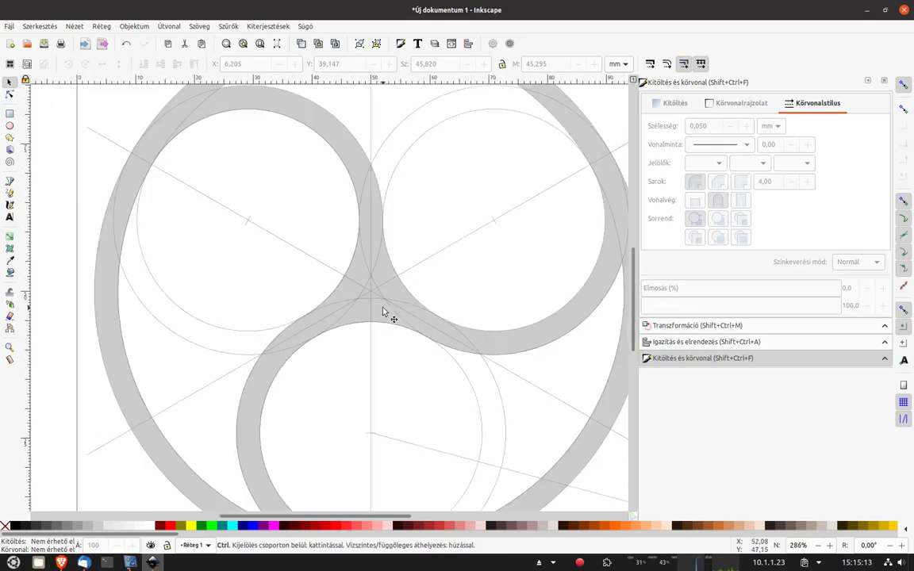
ctrl+scroll(381, 288, up, 1)
ctrl+scroll(374, 288, up, 3)
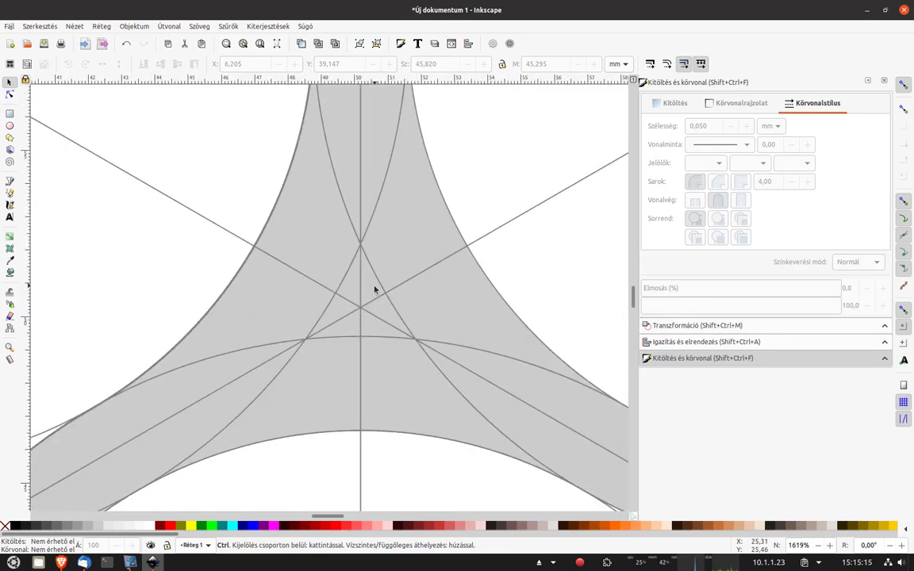
ctrl+scroll(373, 288, up, 2)
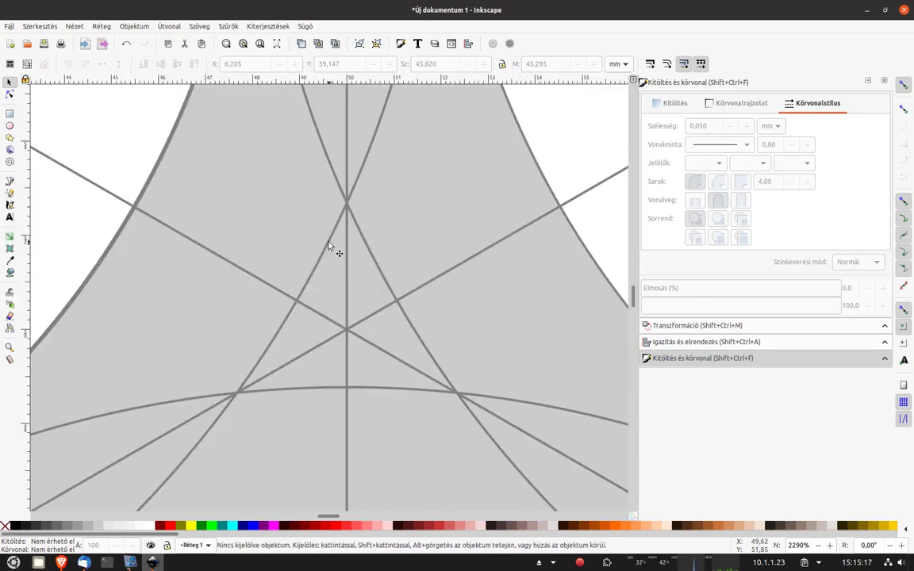
click(328, 243)
Break the curve at the top and lower-left central crossings and select the freed short arc.
click(9, 93)
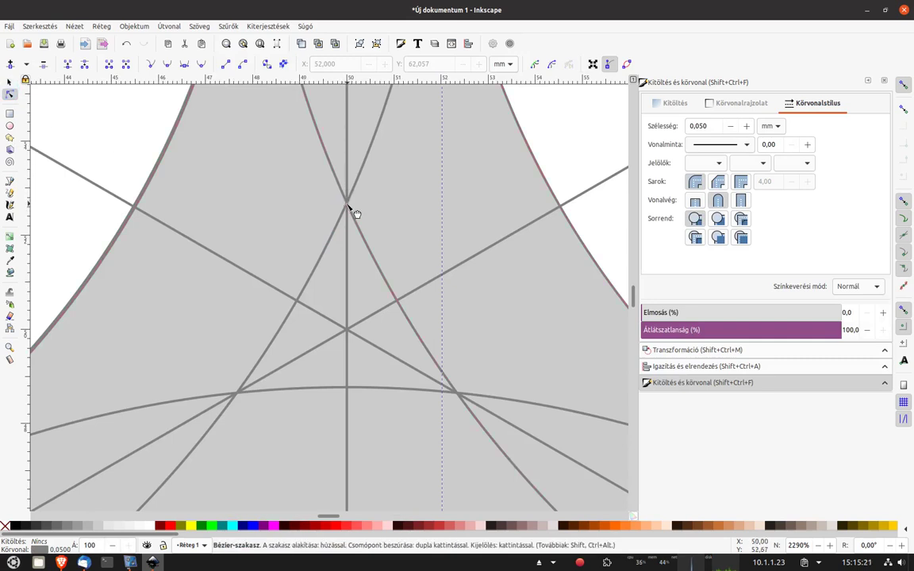
drag(355, 211, 301, 188)
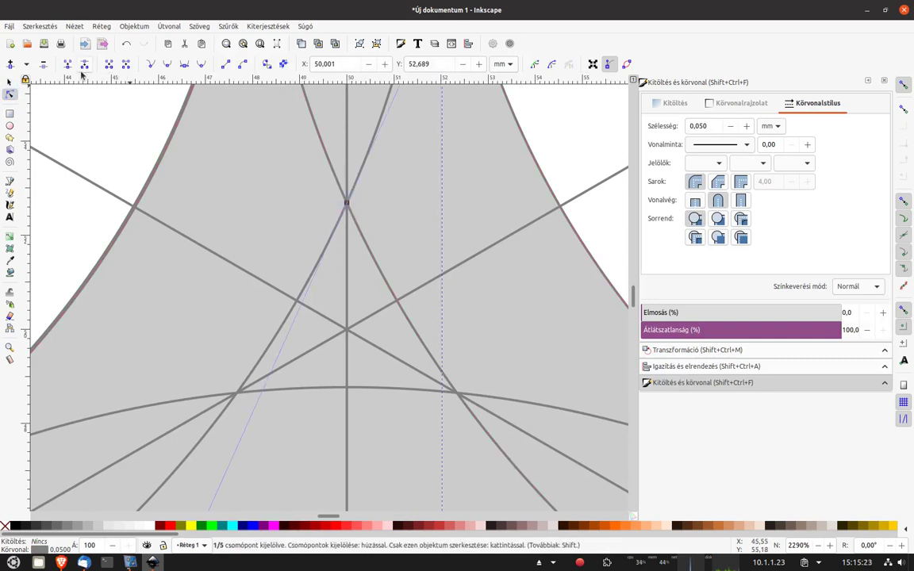
click(247, 403)
click(381, 273)
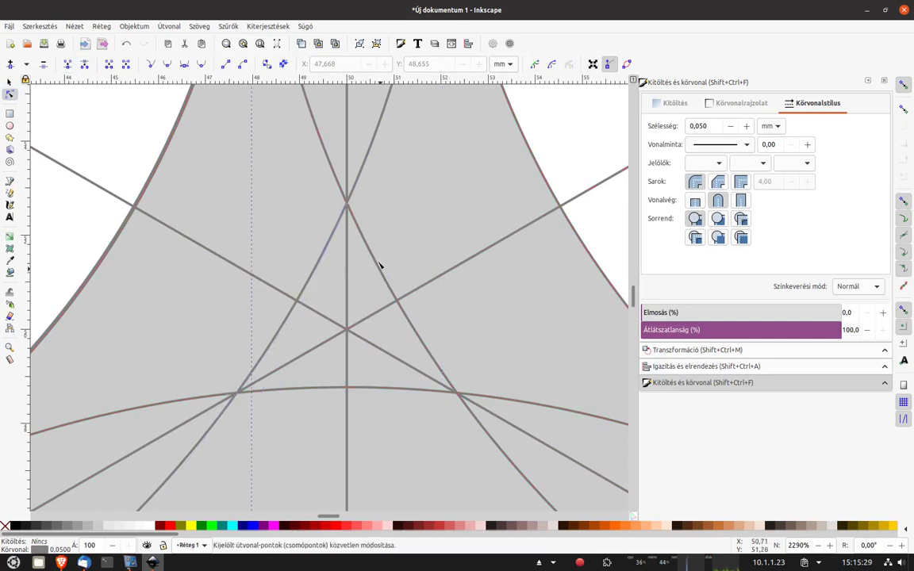
click(347, 204)
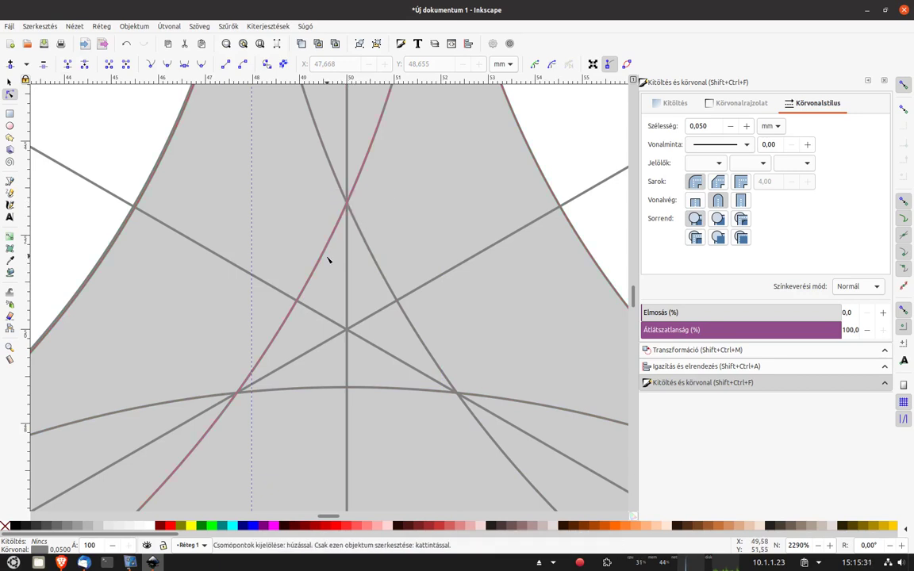
click(9, 82)
key(ctrl)
key(Escape)
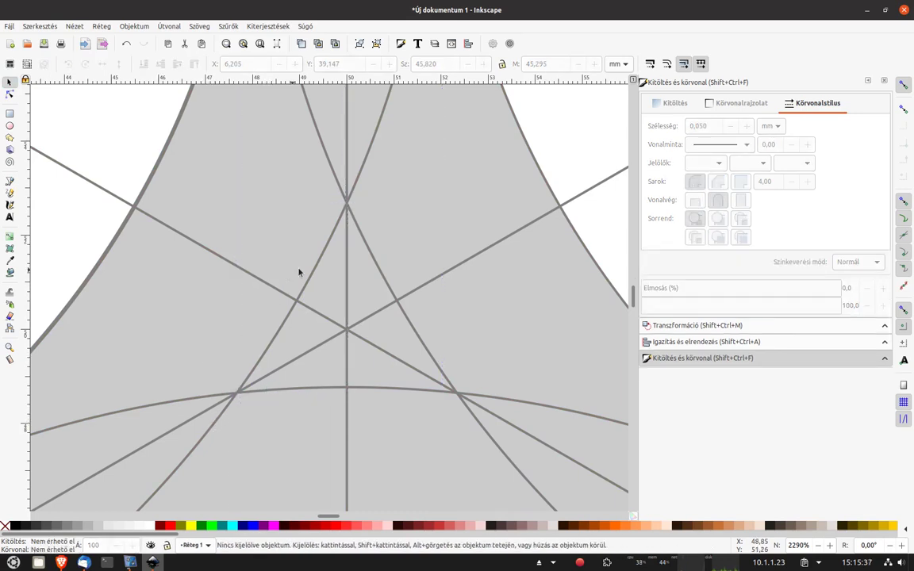
click(312, 271)
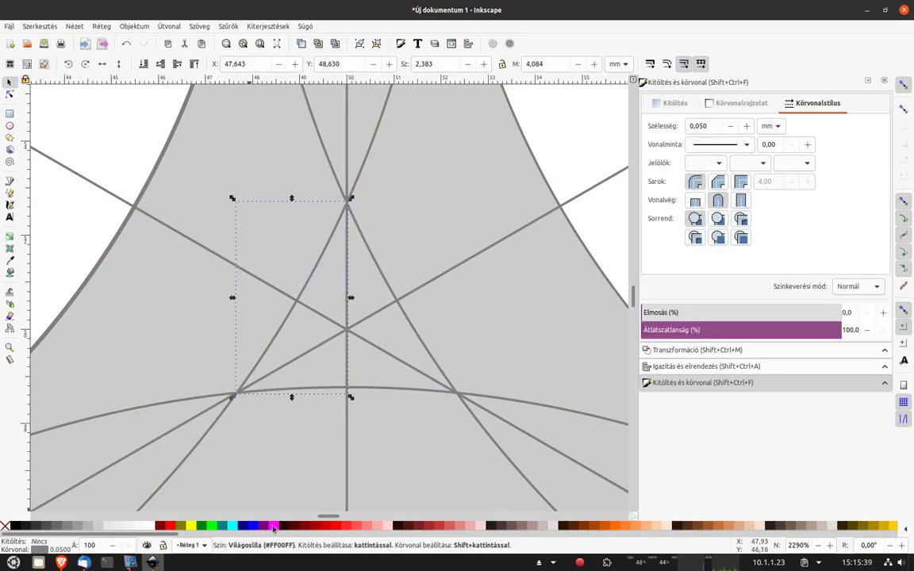
Make the short arc's outline magenta, rotate a copy 120°, and move it so both tops meet.
right_click(274, 457)
click(309, 431)
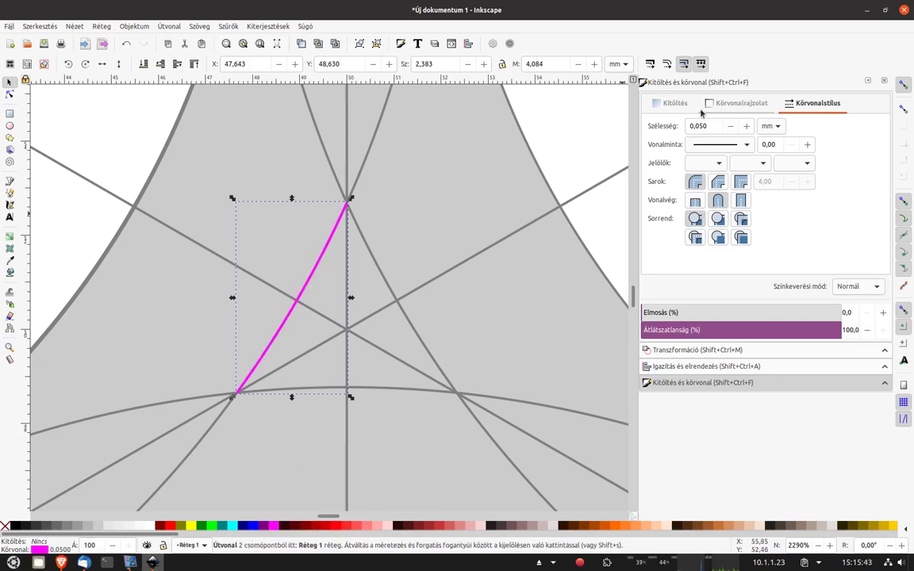
click(693, 352)
triple_click(702, 124)
text(120)
key(Tab)
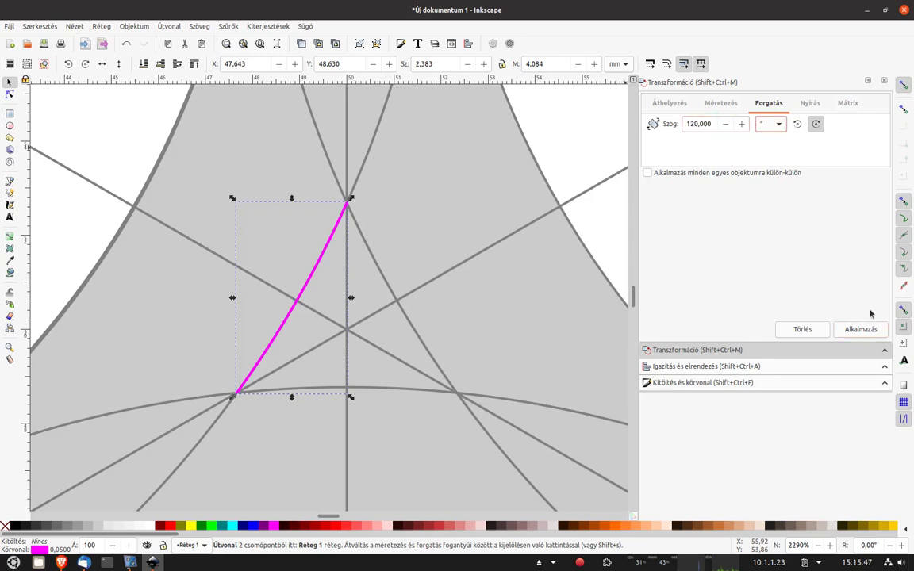
click(860, 328)
drag(250, 219, 359, 223)
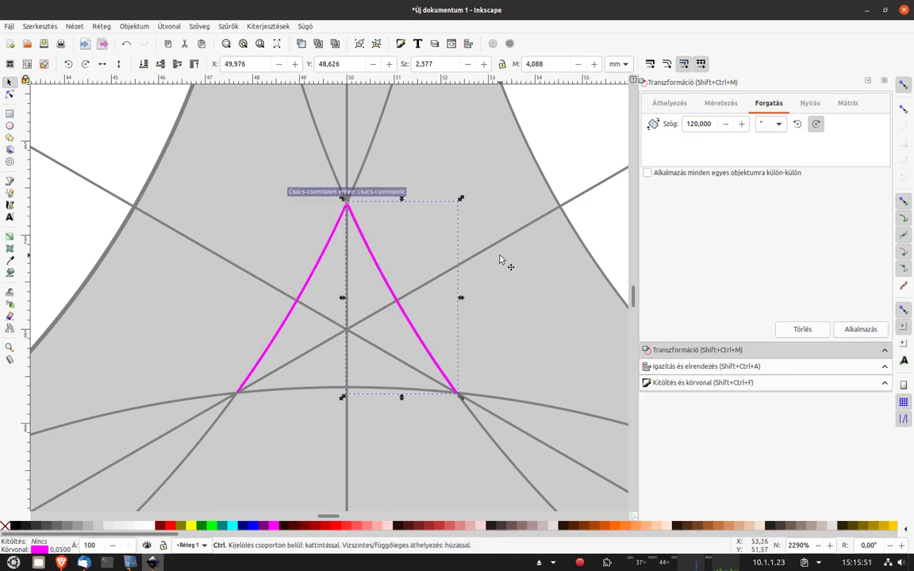
Rotate another 120° arc copy to the triangle's base and combine the three sides into one path.
click(848, 328)
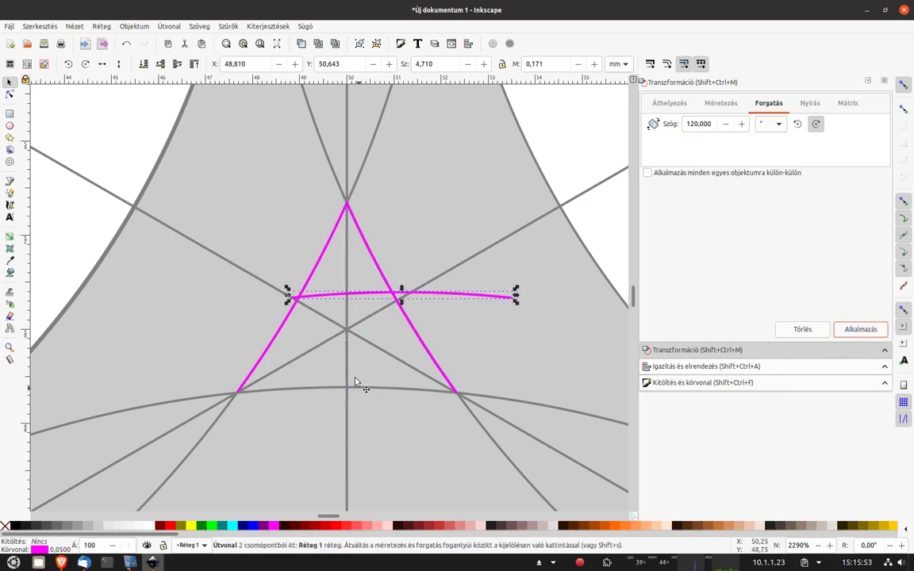
drag(311, 301, 259, 393)
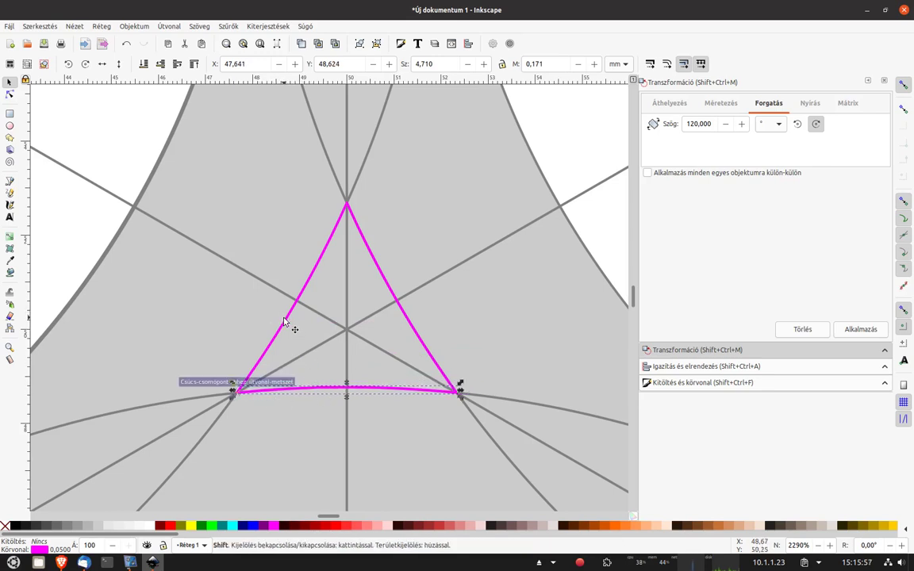
shift+click(353, 319)
shift+click(387, 286)
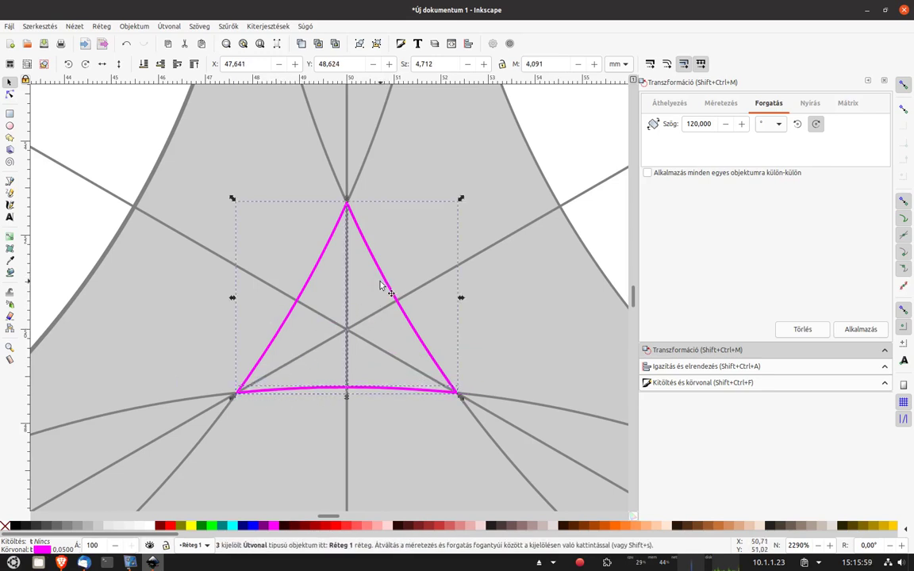
key(ctrl+k)
Try filling the triangle dark grey without an outline, then undo those changes.
click(10, 94)
drag(326, 176, 374, 217)
drag(213, 372, 268, 420)
drag(493, 369, 414, 424)
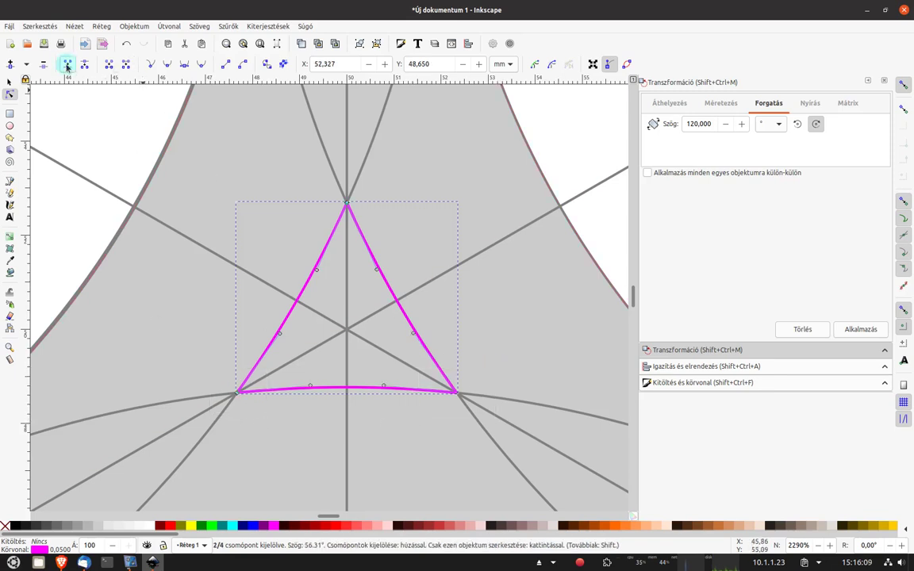
click(37, 527)
right_click(4, 528)
click(32, 473)
click(502, 215)
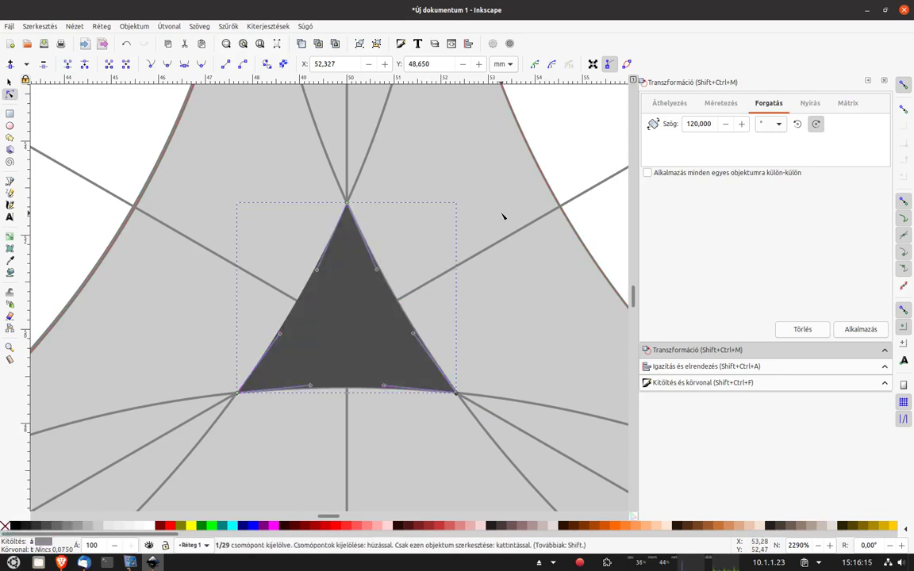
key(Delete)
key(s)
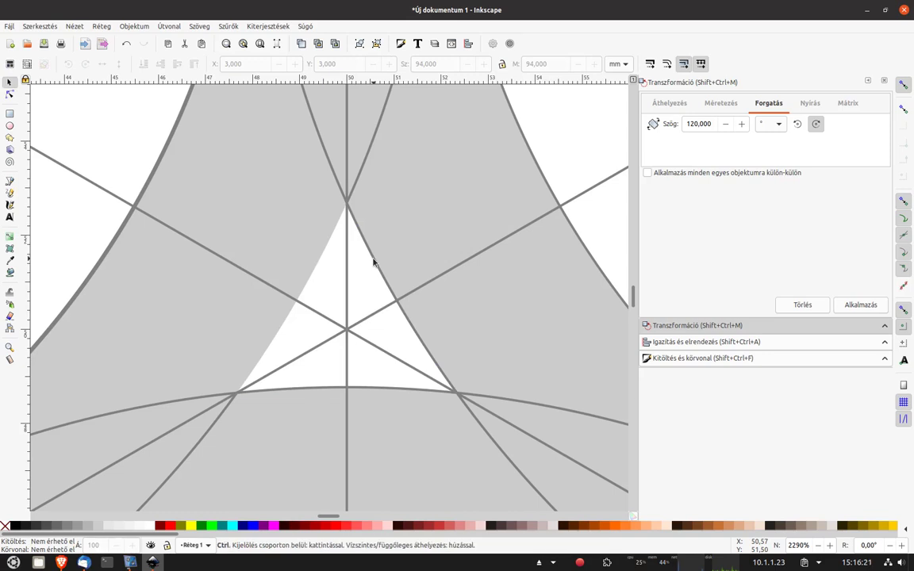
key(ctrl+z)
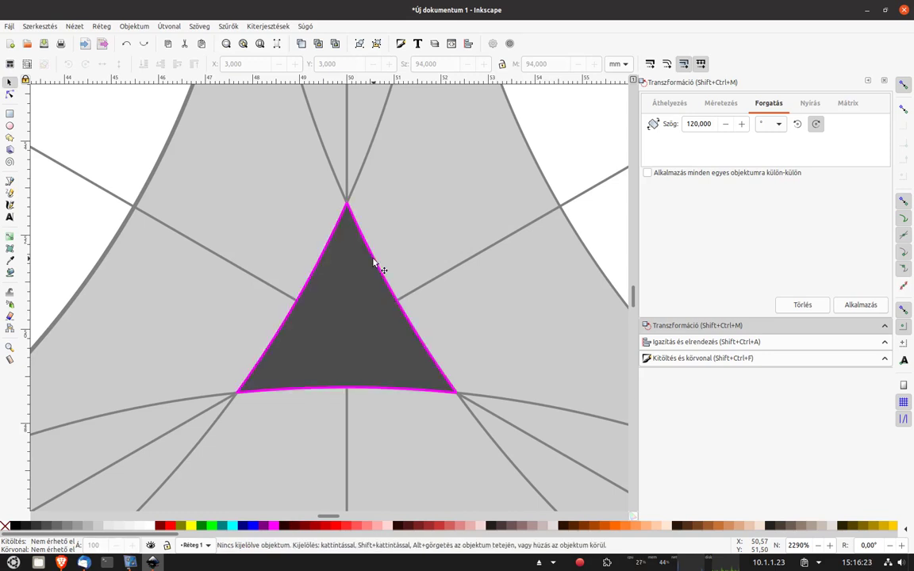
key(ctrl+shift+z)
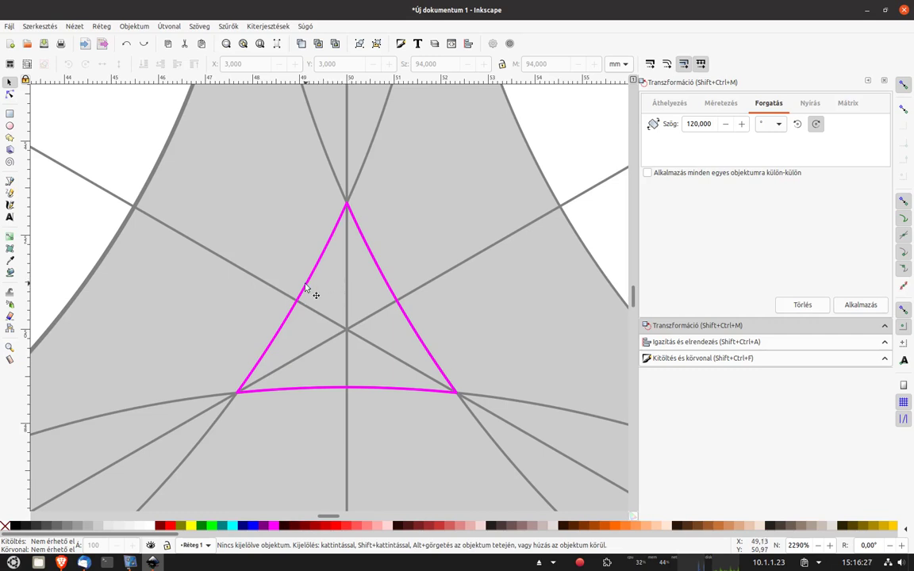
Fill the triangle #333333 with a #cccccc outline picked from the ring, then select the ring.
click(307, 292)
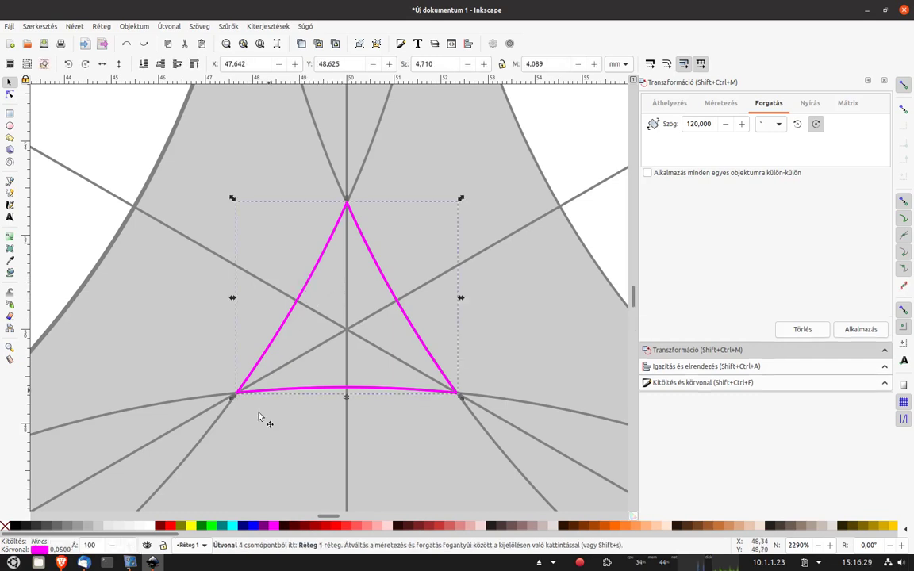
click(9, 262)
shift+click(86, 286)
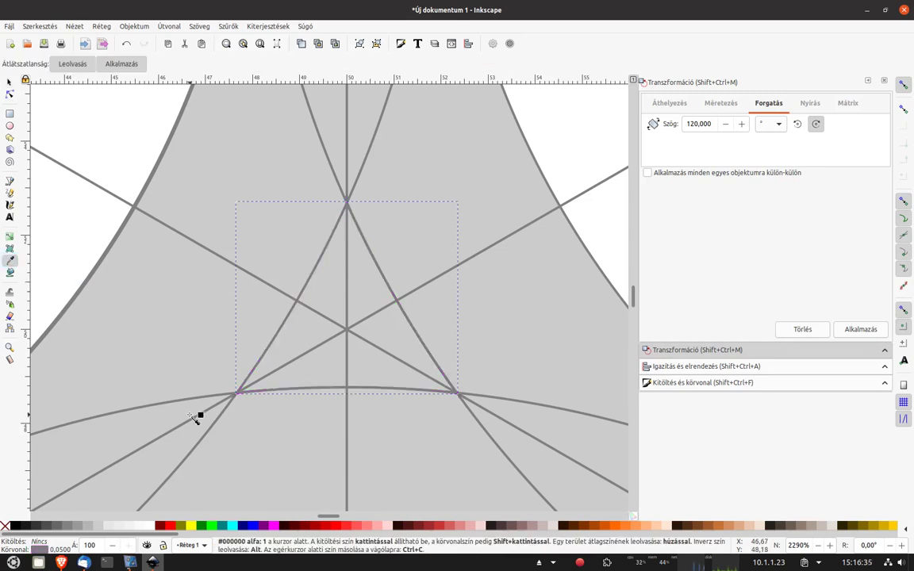
click(35, 529)
right_click(35, 530)
click(40, 429)
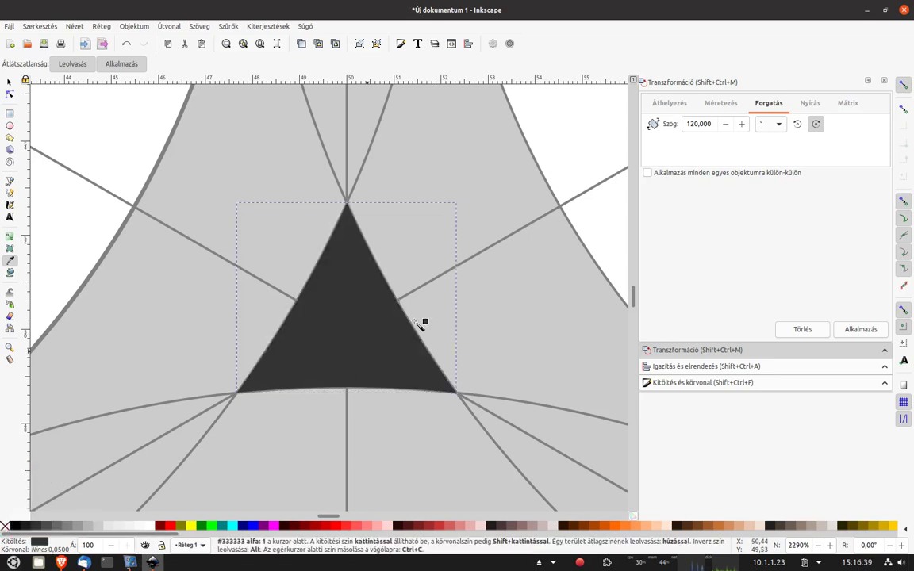
shift+click(482, 210)
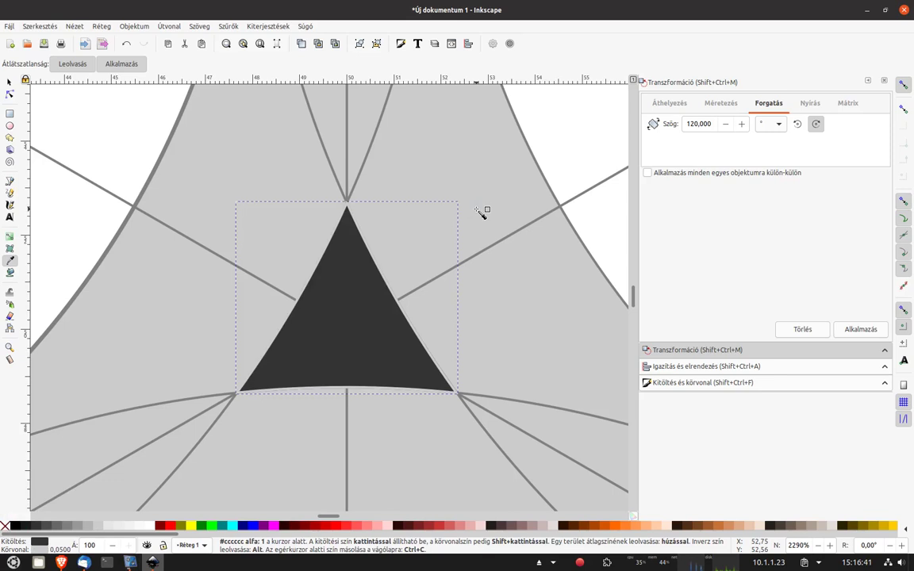
click(9, 81)
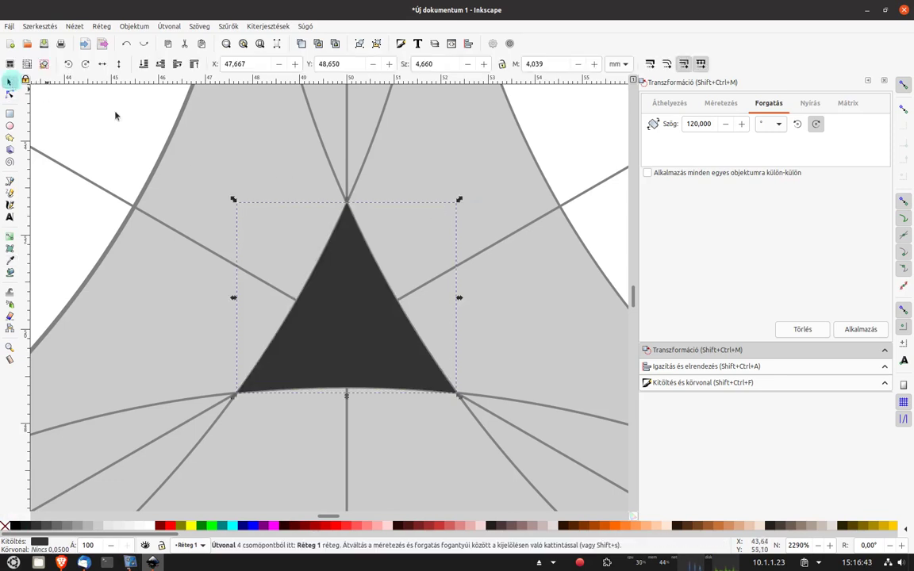
click(504, 195)
Raise the grey ring above the triangle to leave a triangular hole, and view the whole page.
key(Home)
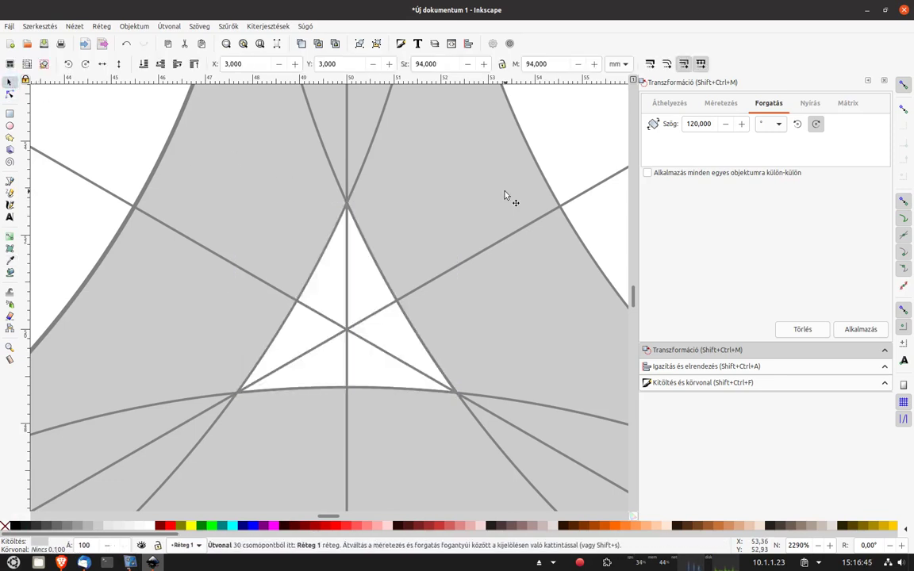
key(Escape)
ctrl+scroll(449, 329, down, 8)
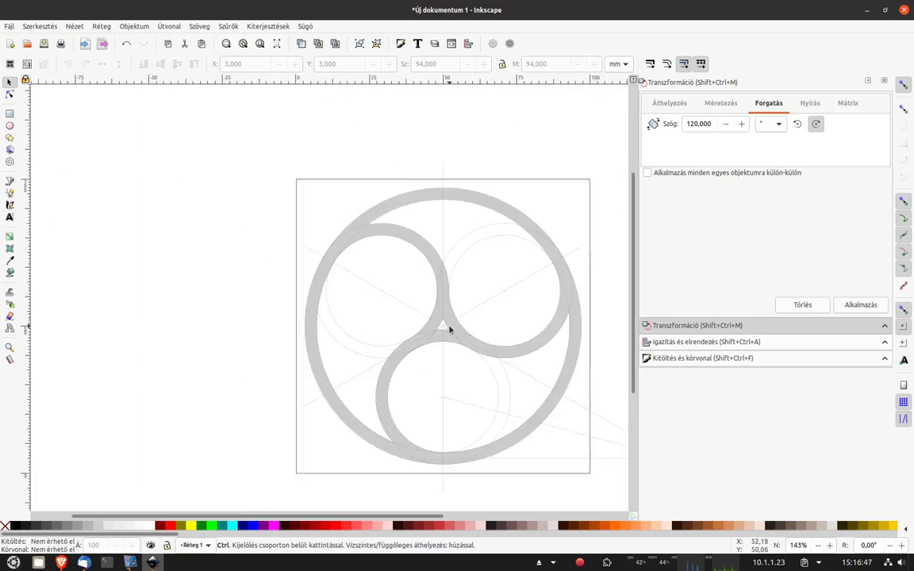
ctrl+scroll(508, 335, up, 1)
ctrl+scroll(514, 338, up, 1)
ctrl+scroll(514, 337, up, 1)
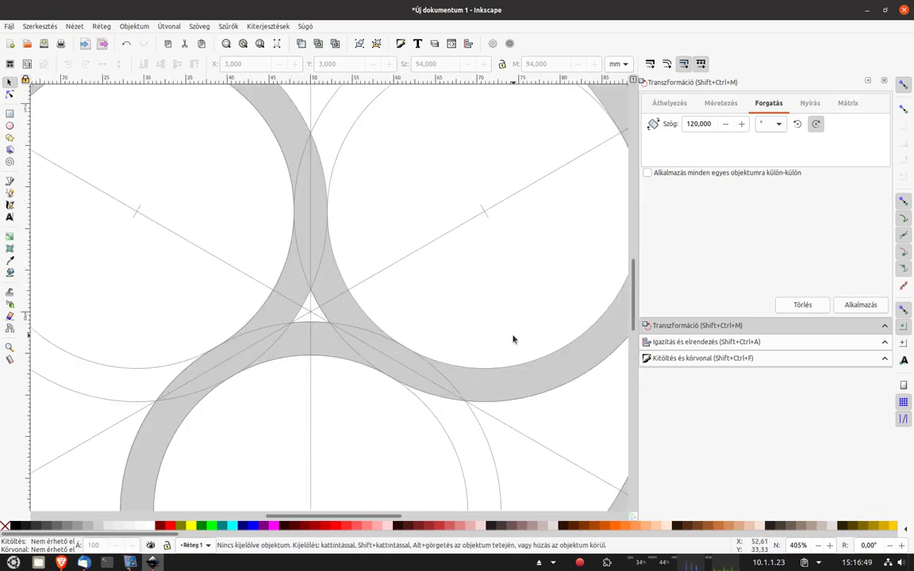
ctrl+scroll(411, 288, down, 1)
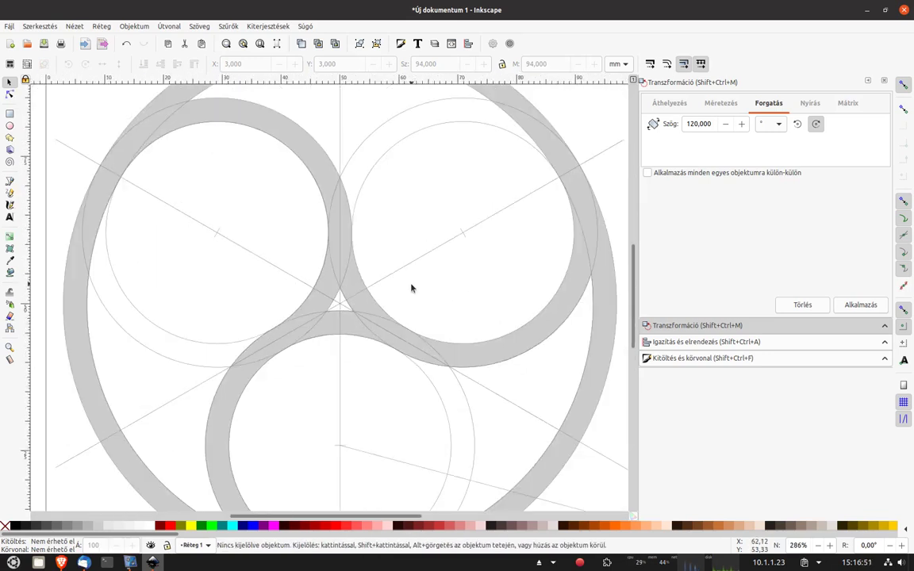
ctrl+scroll(411, 288, down, 1)
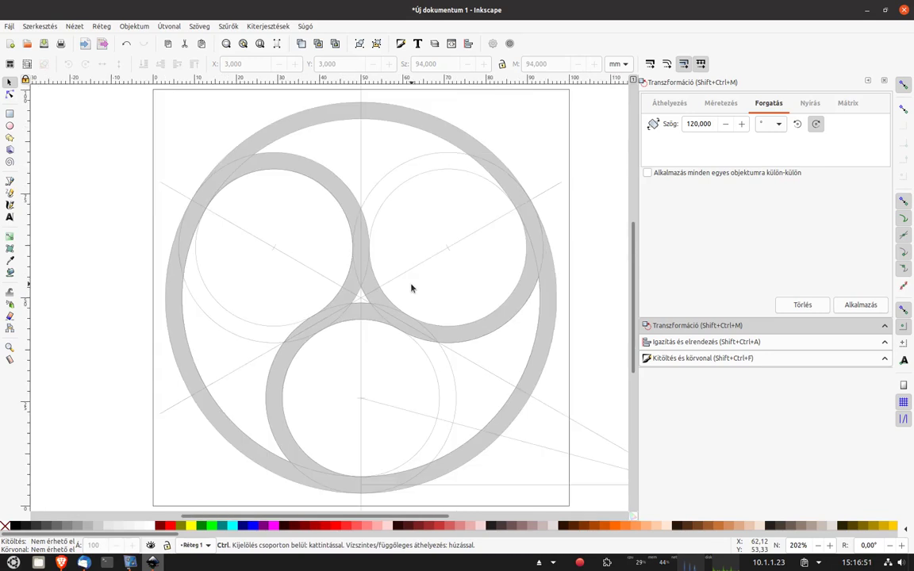
Save the drawing as 19-celtic.svg in the My Inkscape > CircleArts folder.
click(9, 26)
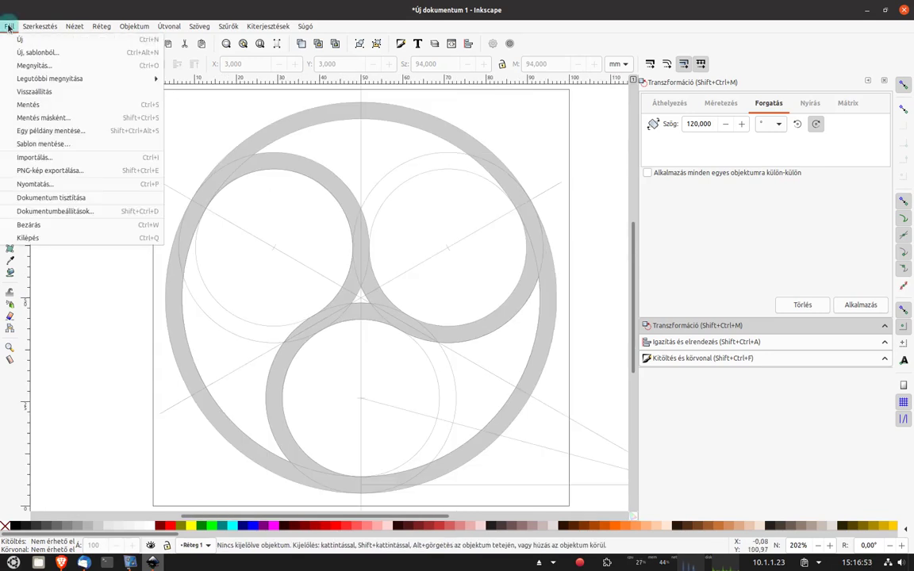
click(51, 118)
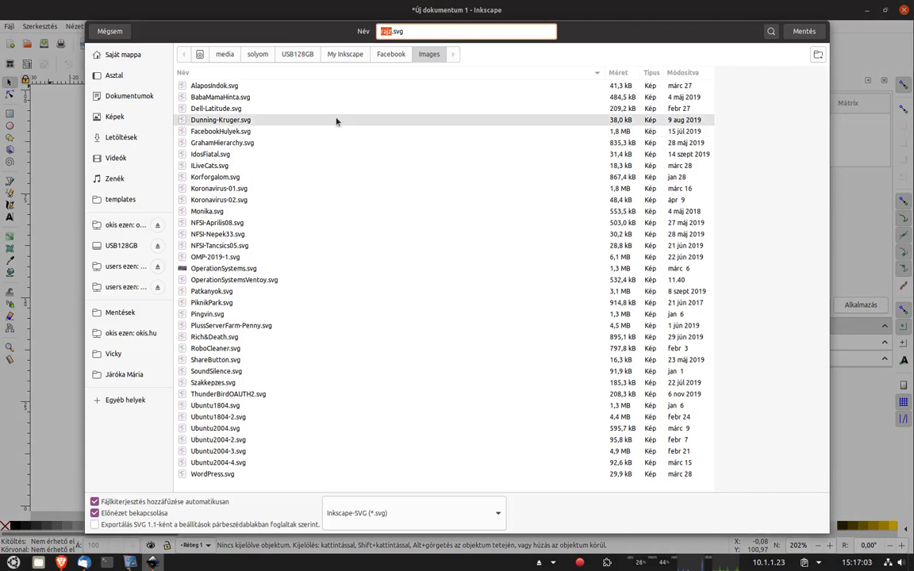
click(346, 56)
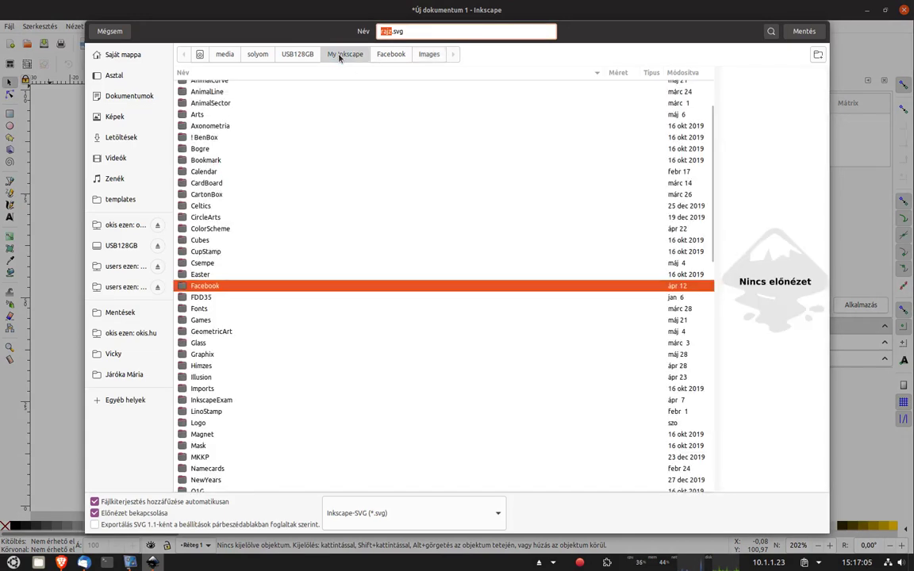
double_click(218, 218)
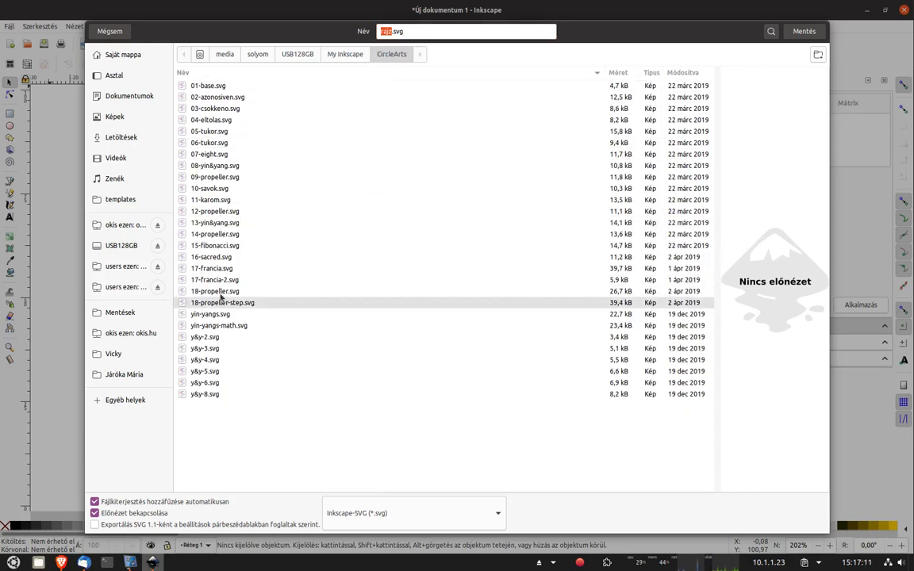
text(19-cew)
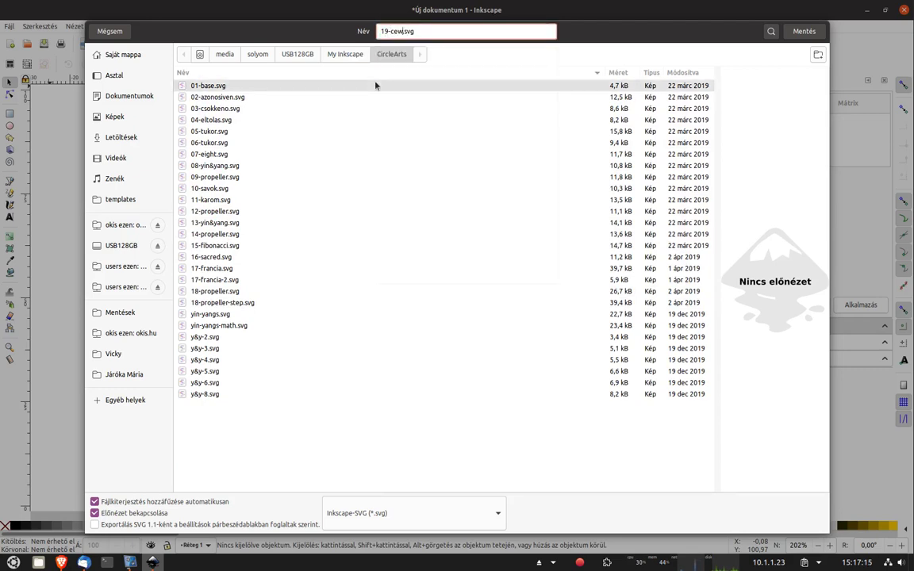
text(ltic)
key(Return)
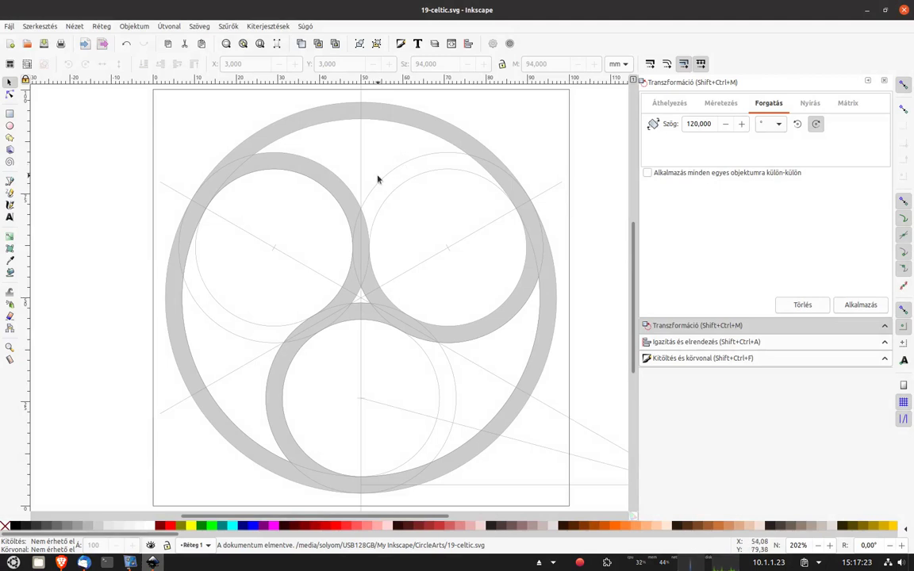
Close the Transform, Align and Fill & Stroke panels, view at 100%, and minimize Inkscape.
scroll(377, 179, right, 1)
click(884, 81)
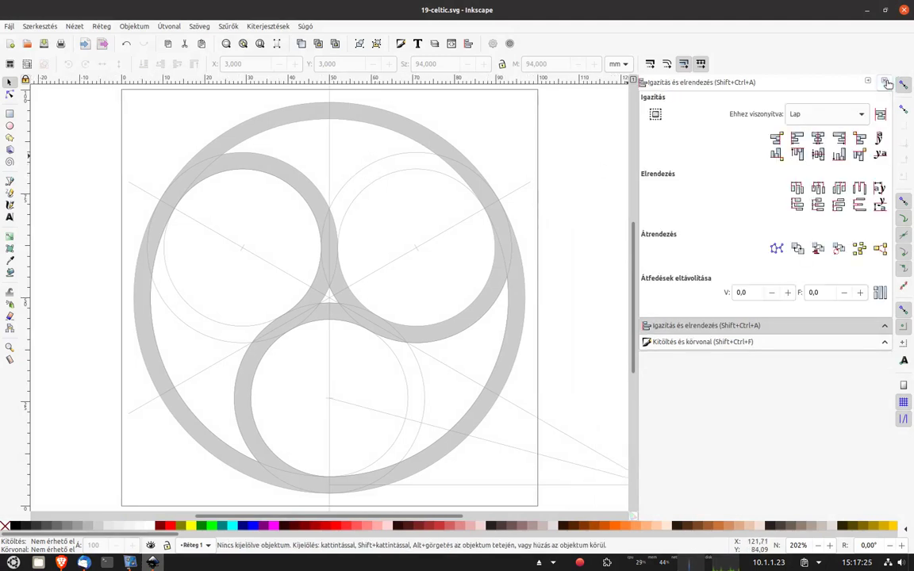
click(894, 81)
key(1)
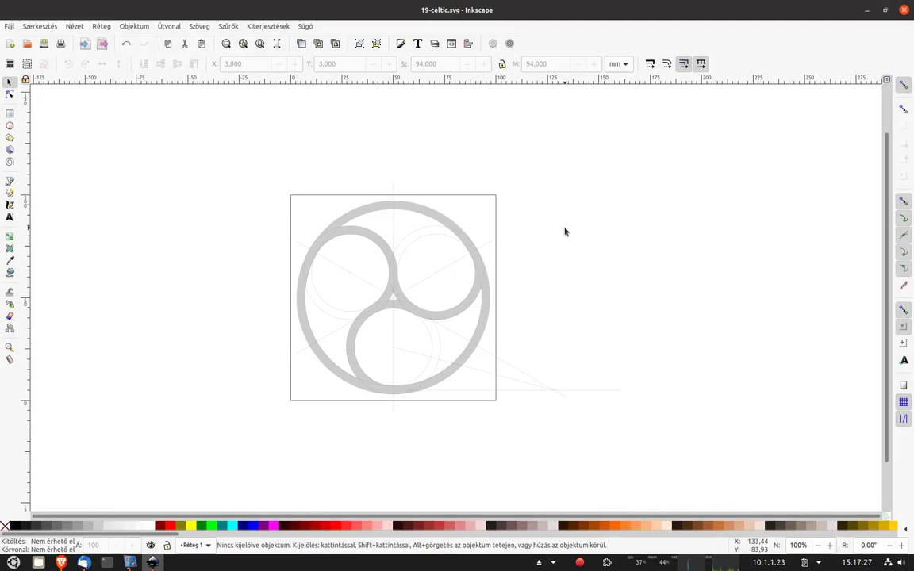
key(5)
key(1)
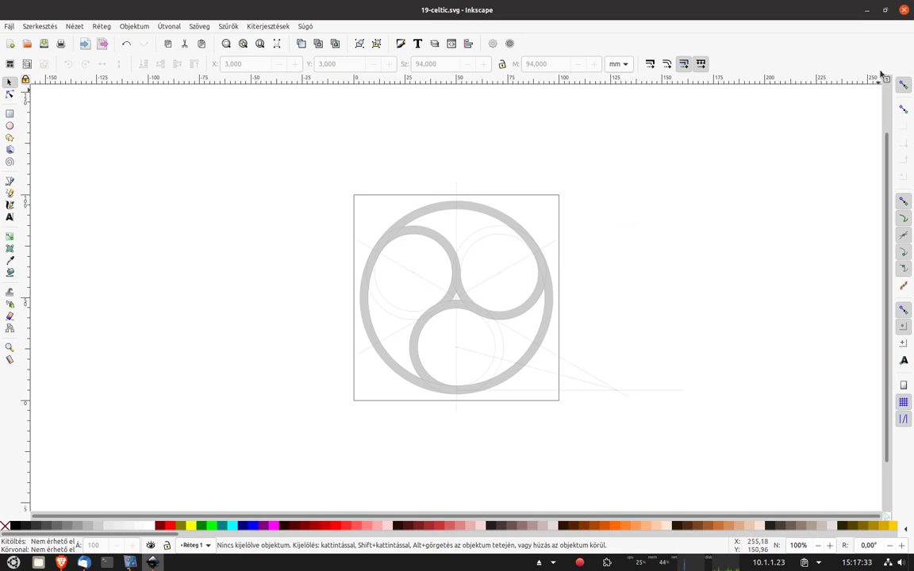
click(867, 11)
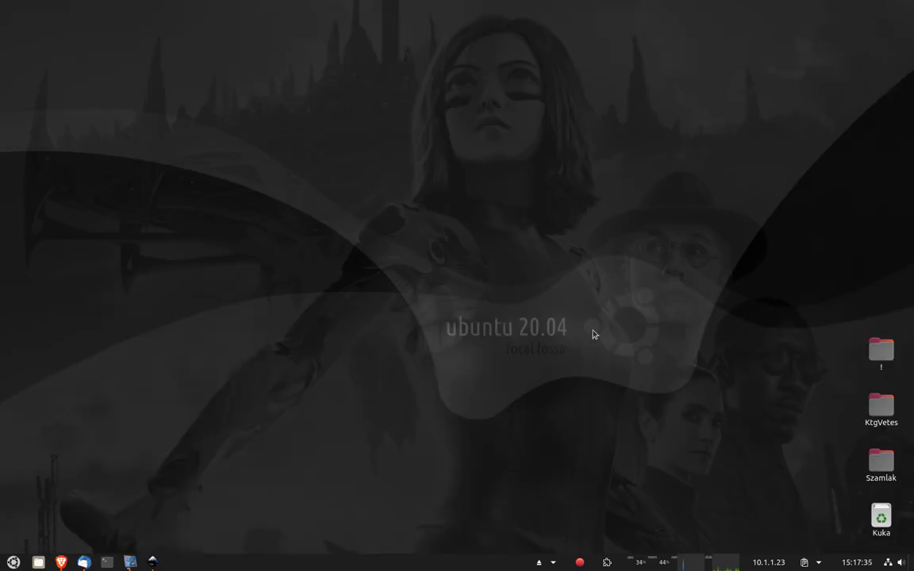